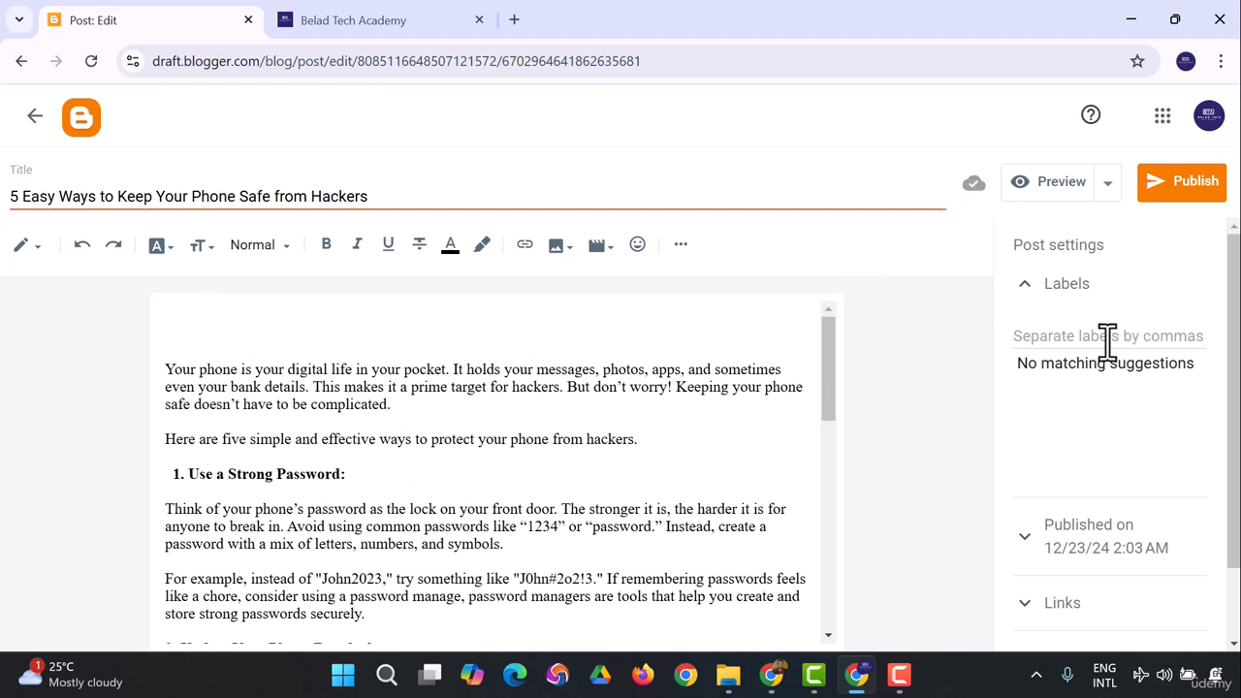
- Check the Belad Tech Academy site's navigation sections and assign the existing label Articles to the post
{"action": "left_click", "coordinate": [438, 17]}
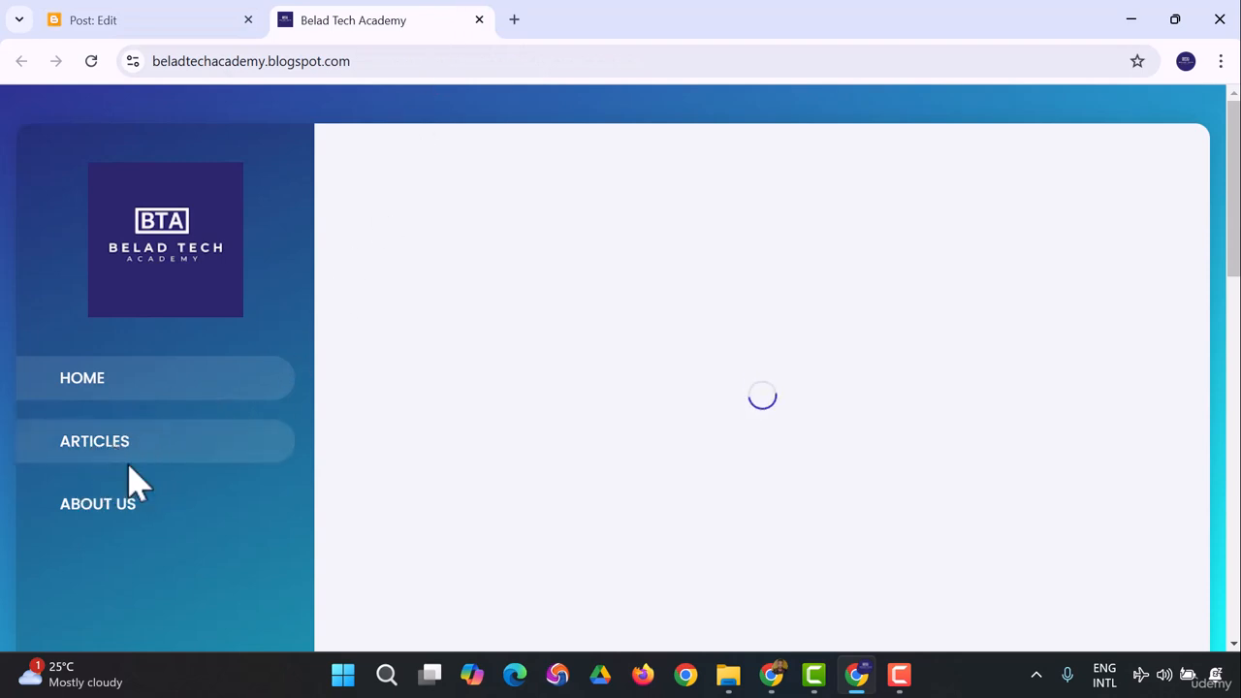
{"action": "left_click", "coordinate": [124, 27]}
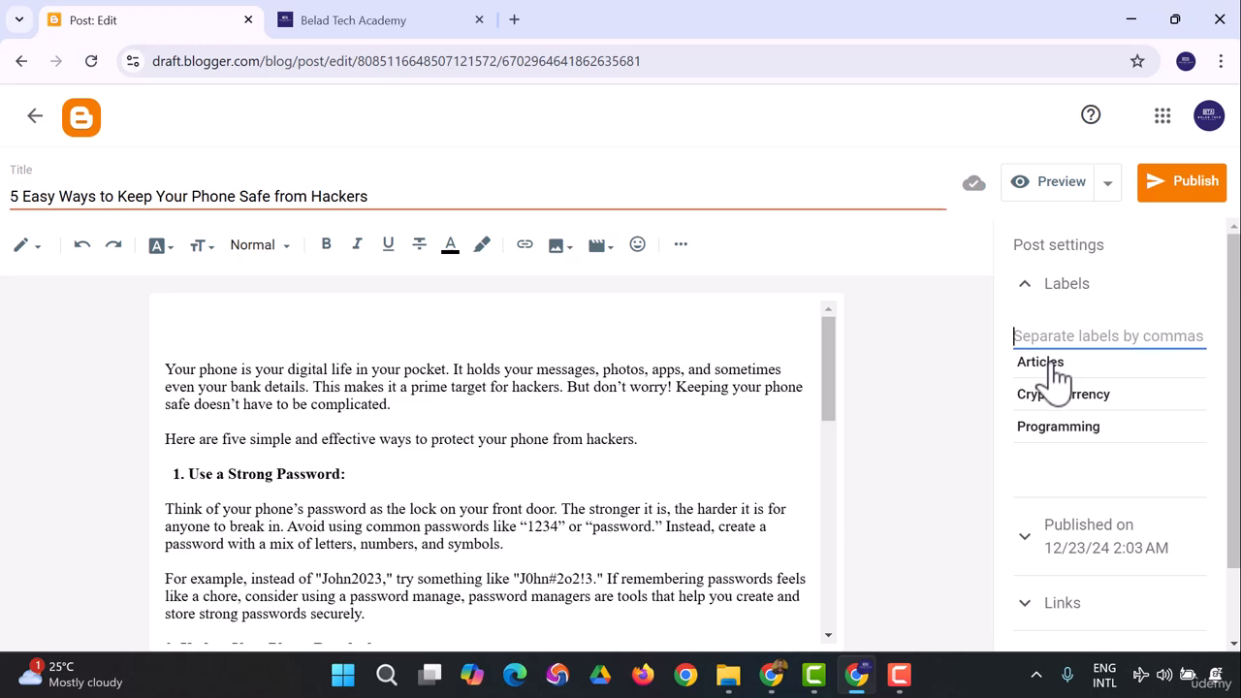
{"action": "left_click", "coordinate": [1040, 363]}
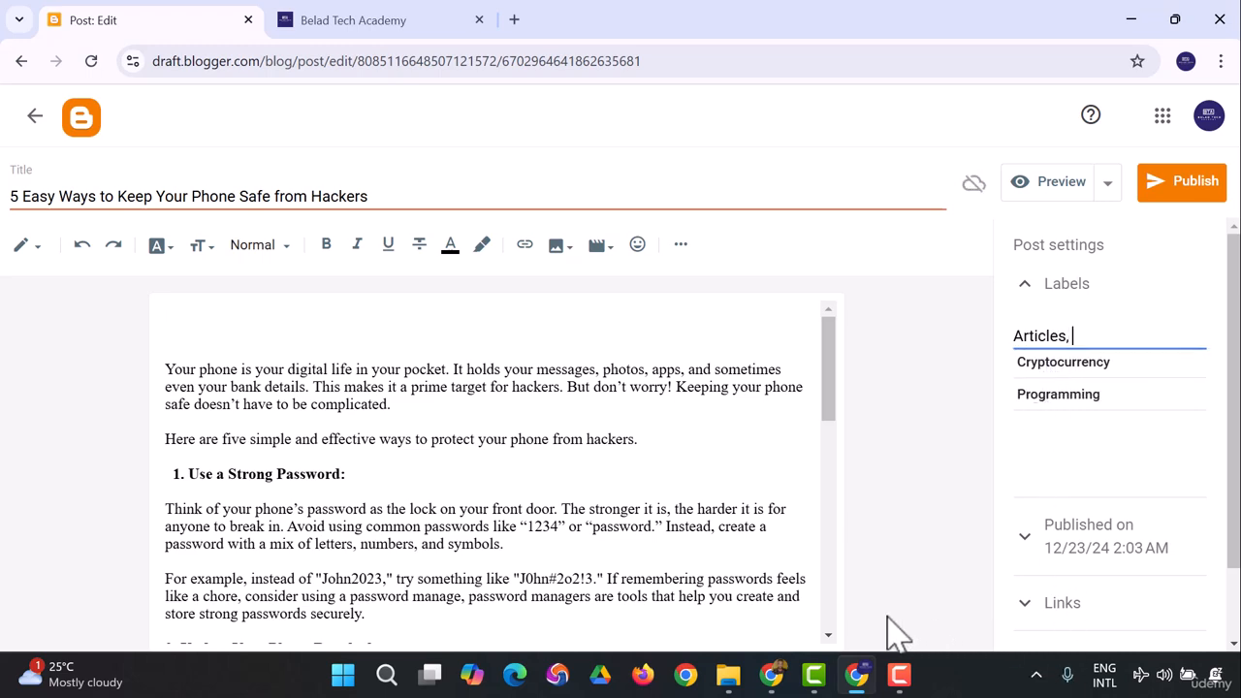
- Copy the title "Phone Safety Tips" from the ChatGPT document and add Safety Tips as the second label of the Blogger post
{"action": "left_click", "coordinate": [772, 674]}
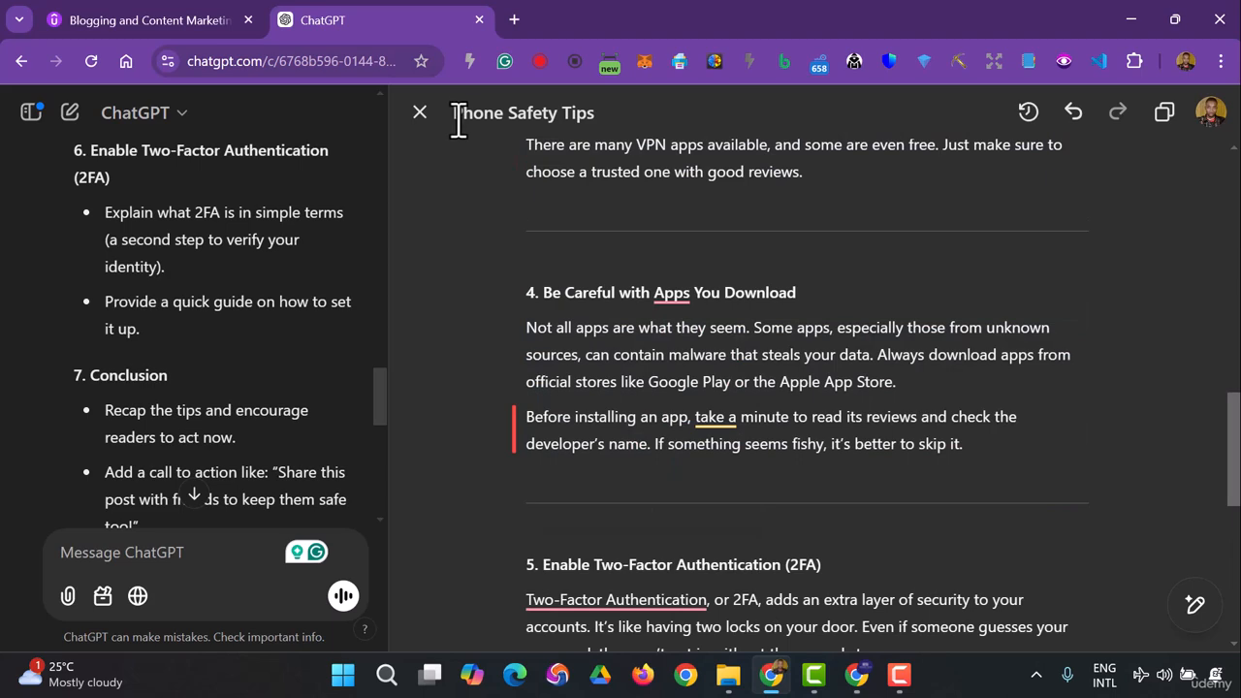
{"action": "left_click_drag", "start_coordinate": [456, 114], "coordinate": [599, 135]}
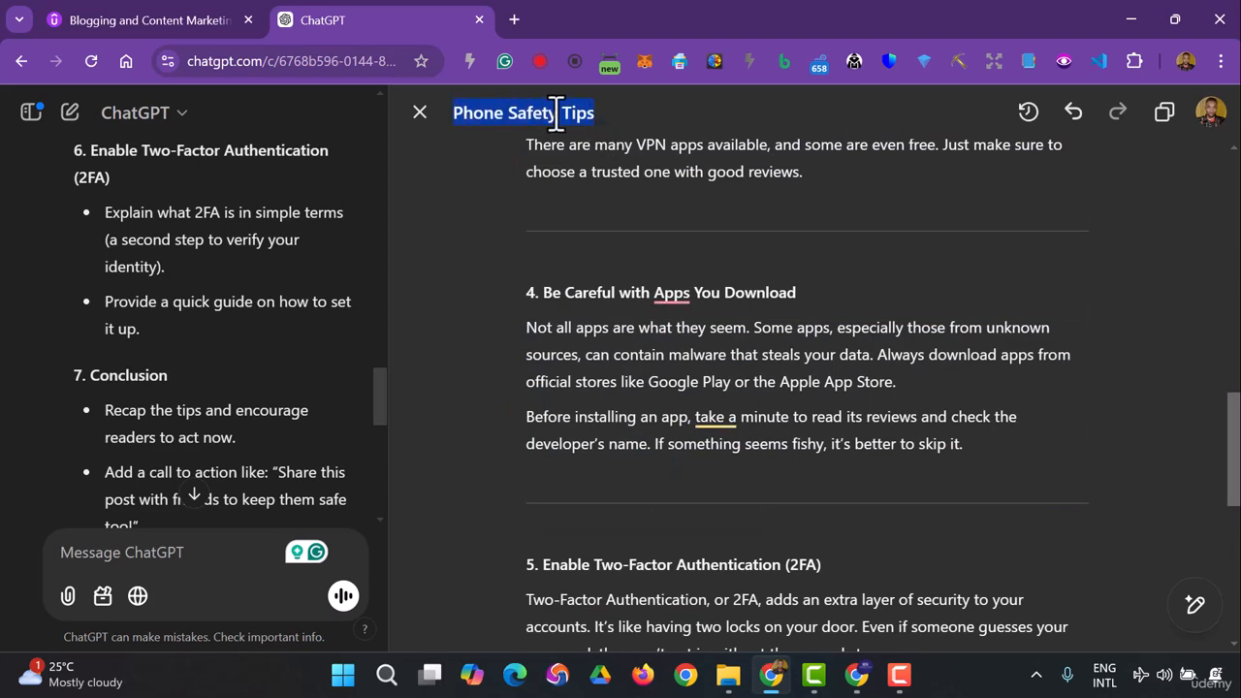
{"action": "right_click", "coordinate": [552, 121]}
{"action": "left_click", "coordinate": [611, 144]}
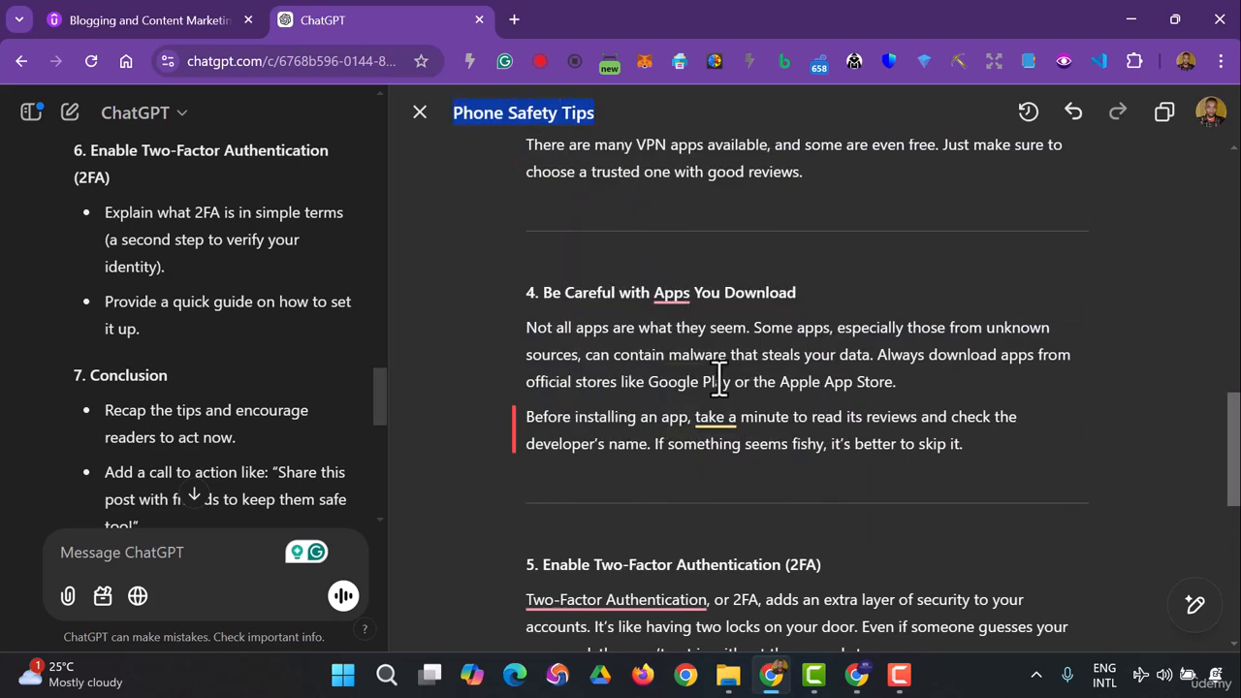
{"action": "left_click", "coordinate": [859, 676]}
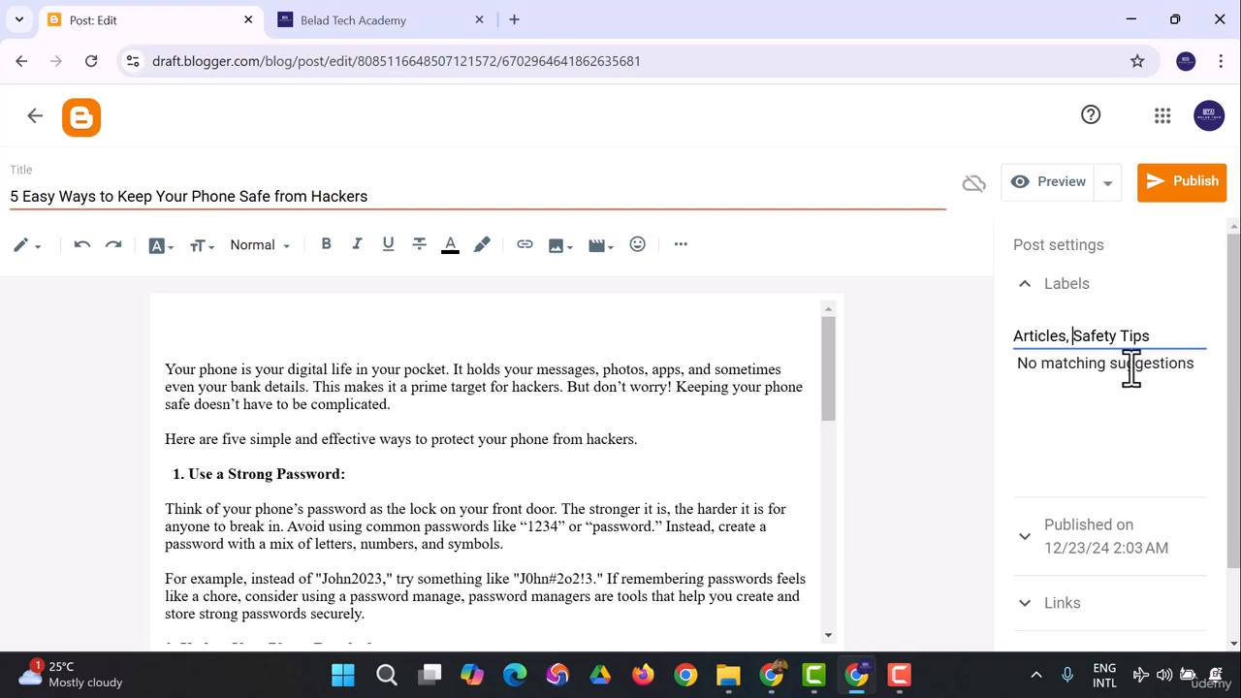
- Place the text cursor in the blank space above the post's first paragraph, where the image goes
{"action": "left_click", "coordinate": [212, 322]}
{"action": "left_click", "coordinate": [557, 246]}
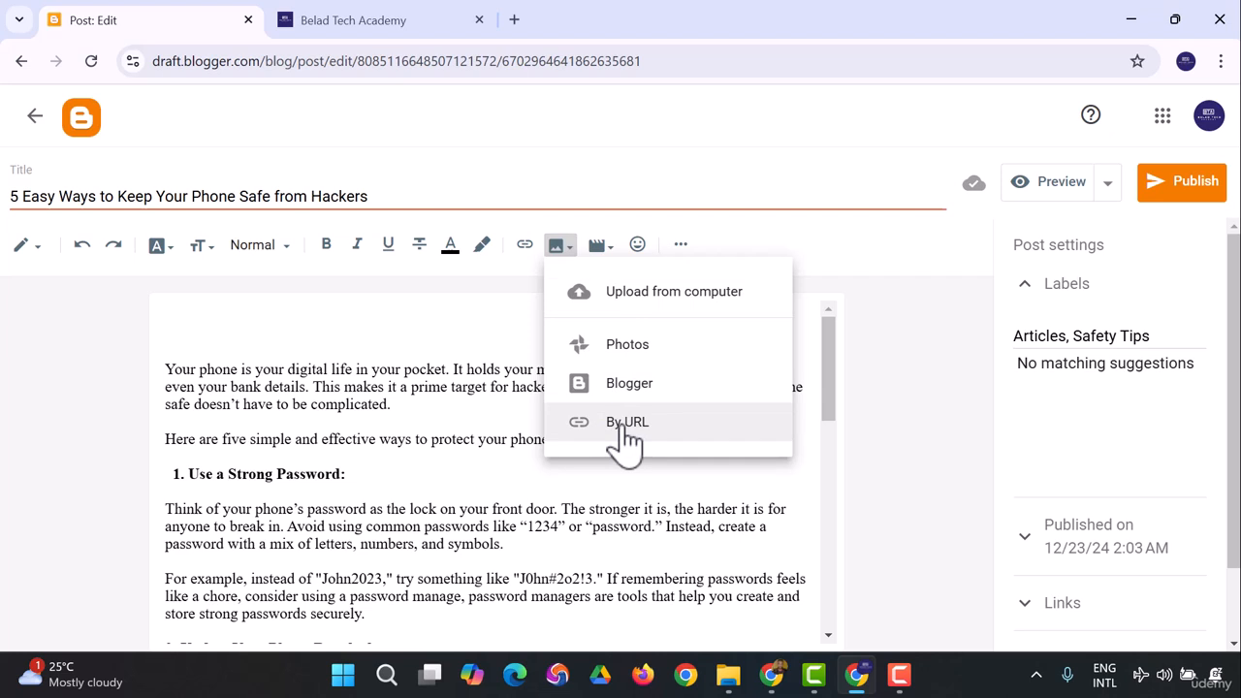
{"action": "left_click", "coordinate": [233, 336]}
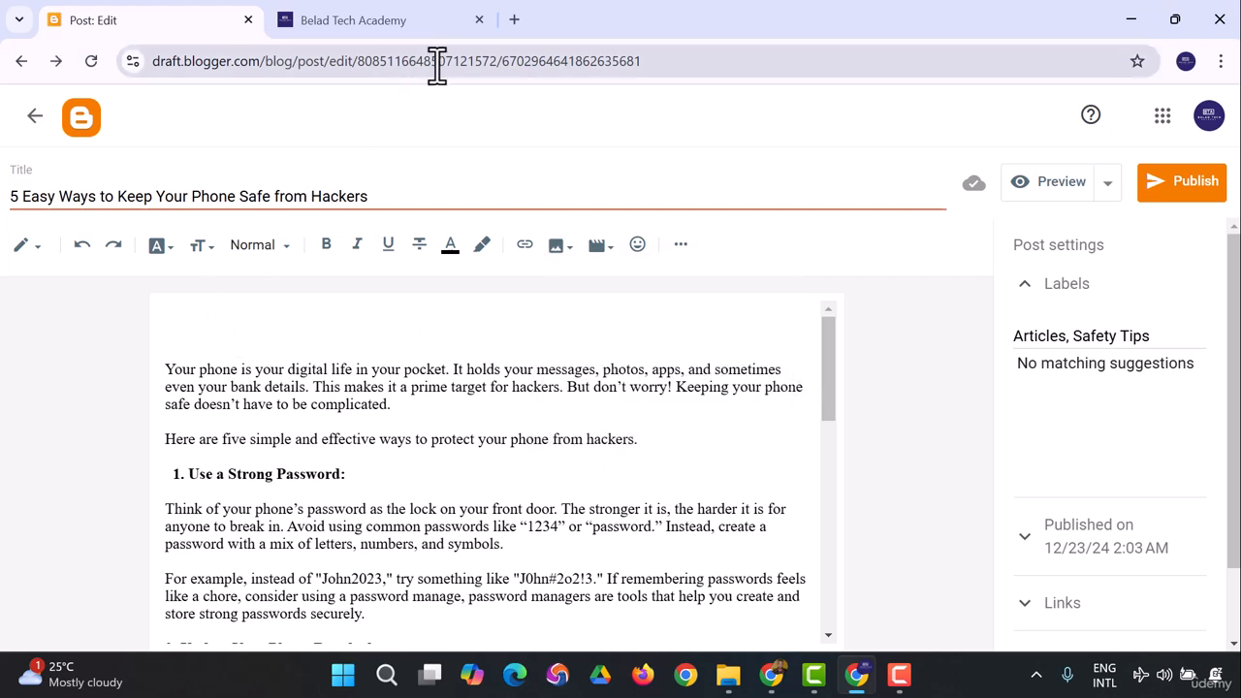
- Search Google Images for "Hacking your phone" in a new browser tab and preview the Dynamic Solutions Group picture
{"action": "left_click", "coordinate": [515, 20]}
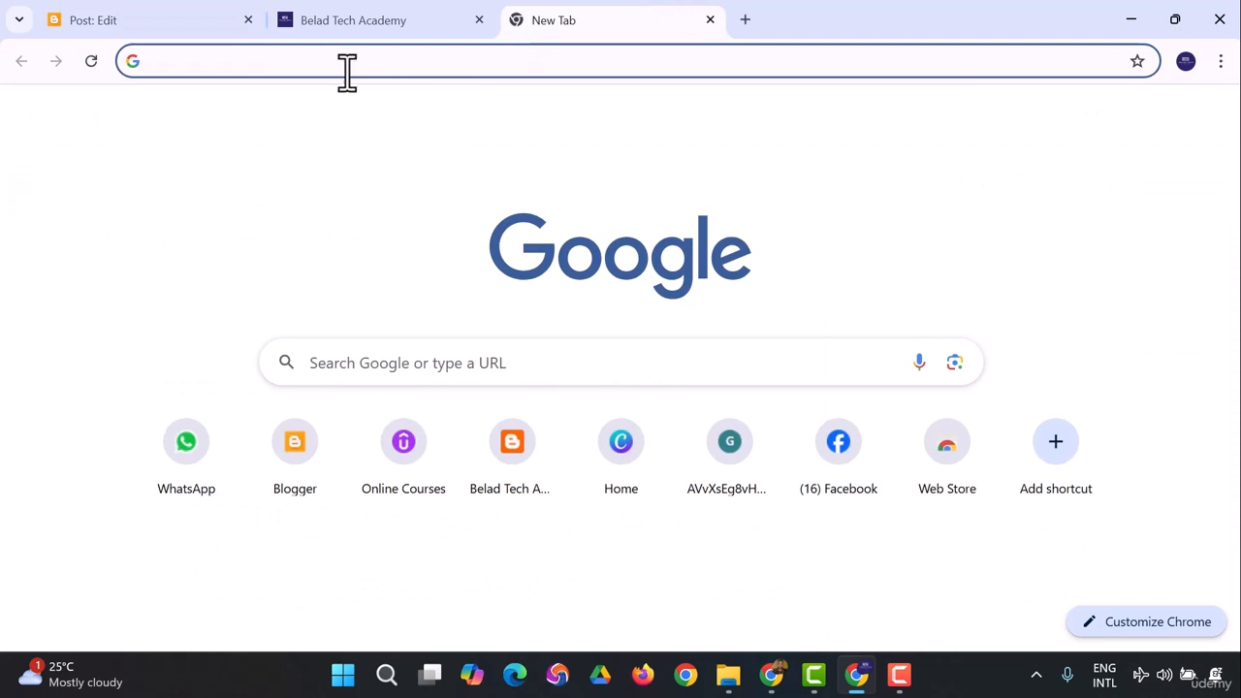
{"action": "left_click", "coordinate": [347, 70]}
{"action": "type", "text": "Hackers"}
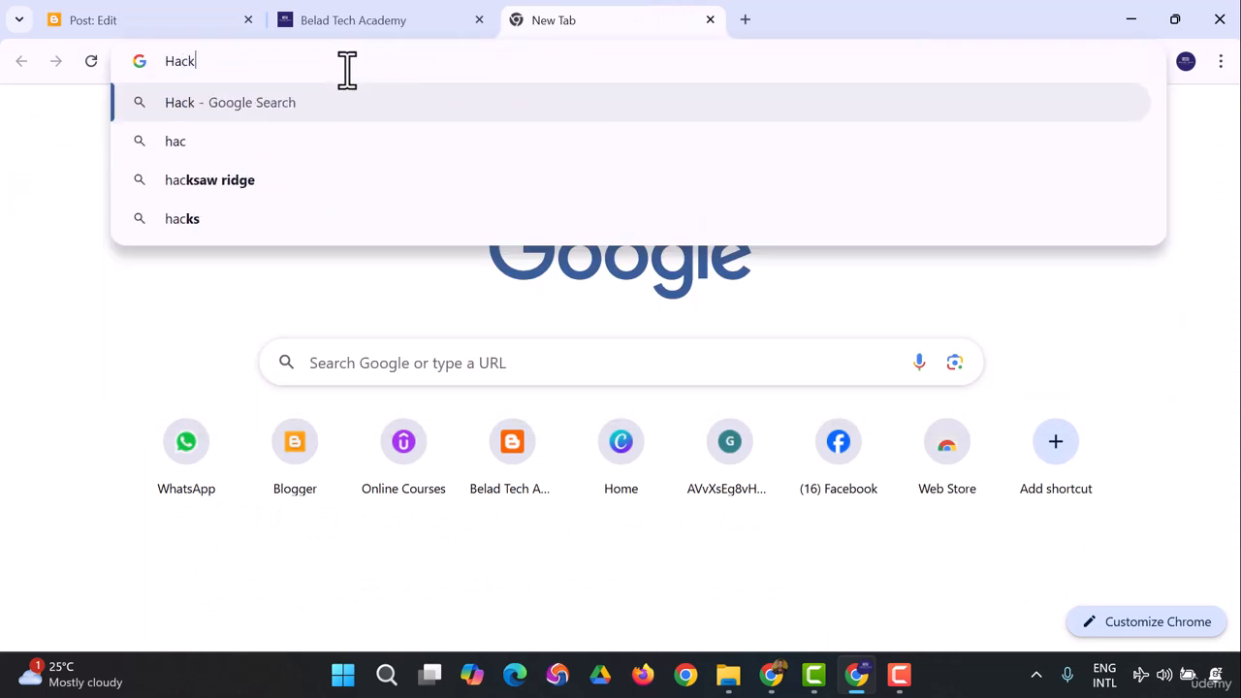
{"action": "key", "text": "BackSpace"}
{"action": "key", "text": "BackSpace"}
{"action": "key", "text": "BackSpace"}
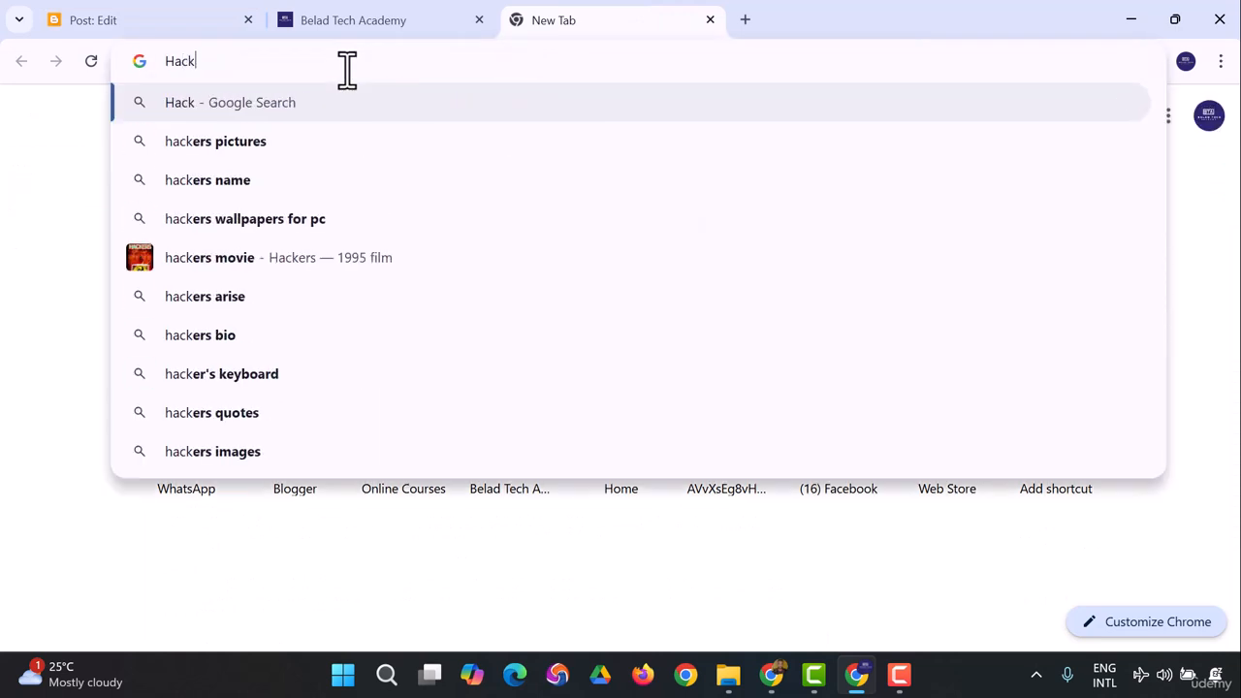
{"action": "type", "text": "ing p"}
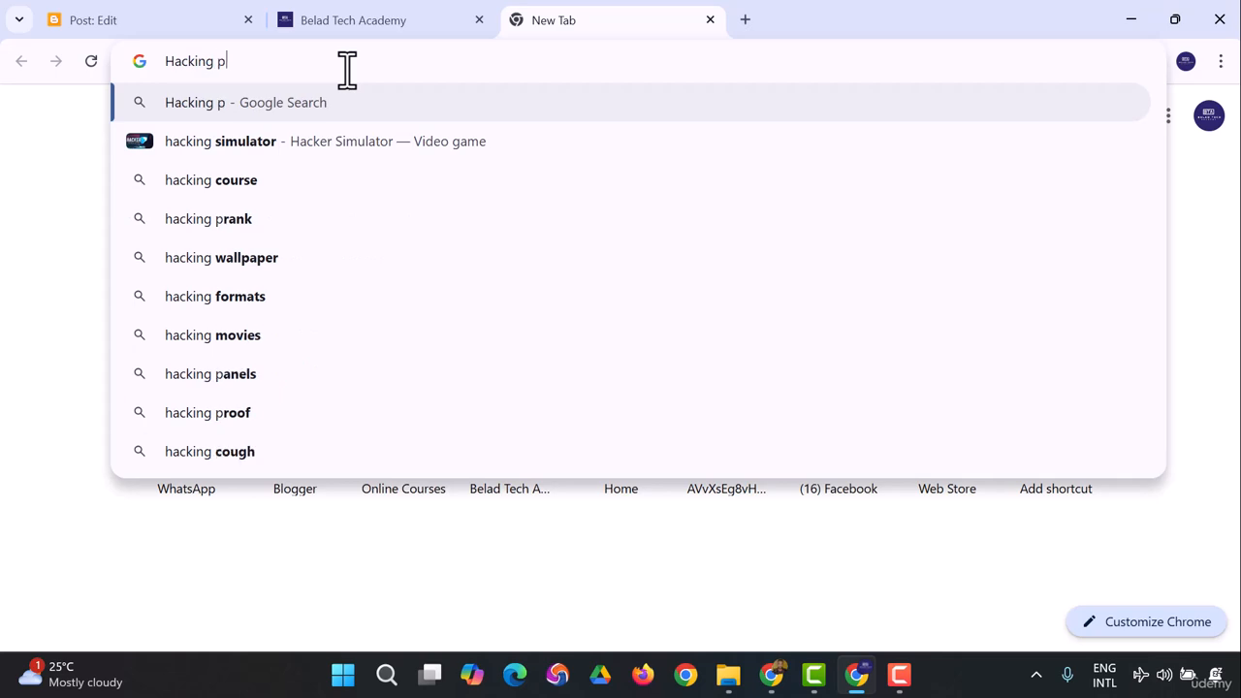
{"action": "key", "text": "BackSpace"}
{"action": "type", "text": "your phone"}
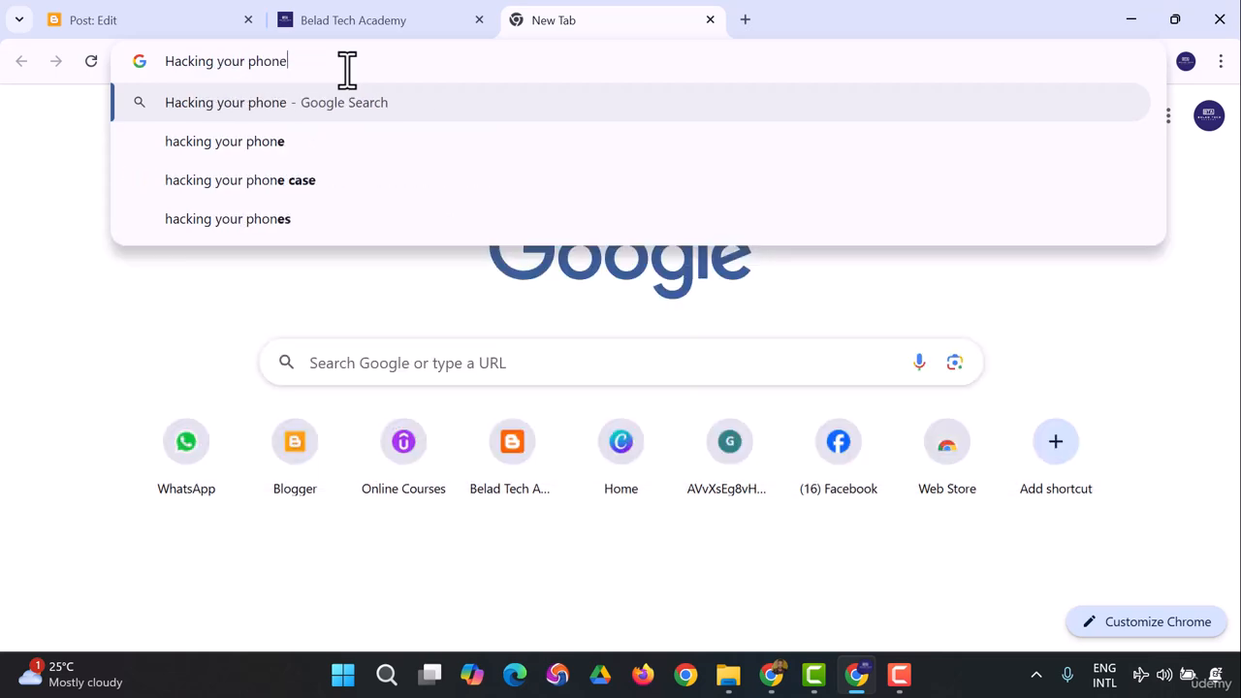
{"action": "key", "text": "Return"}
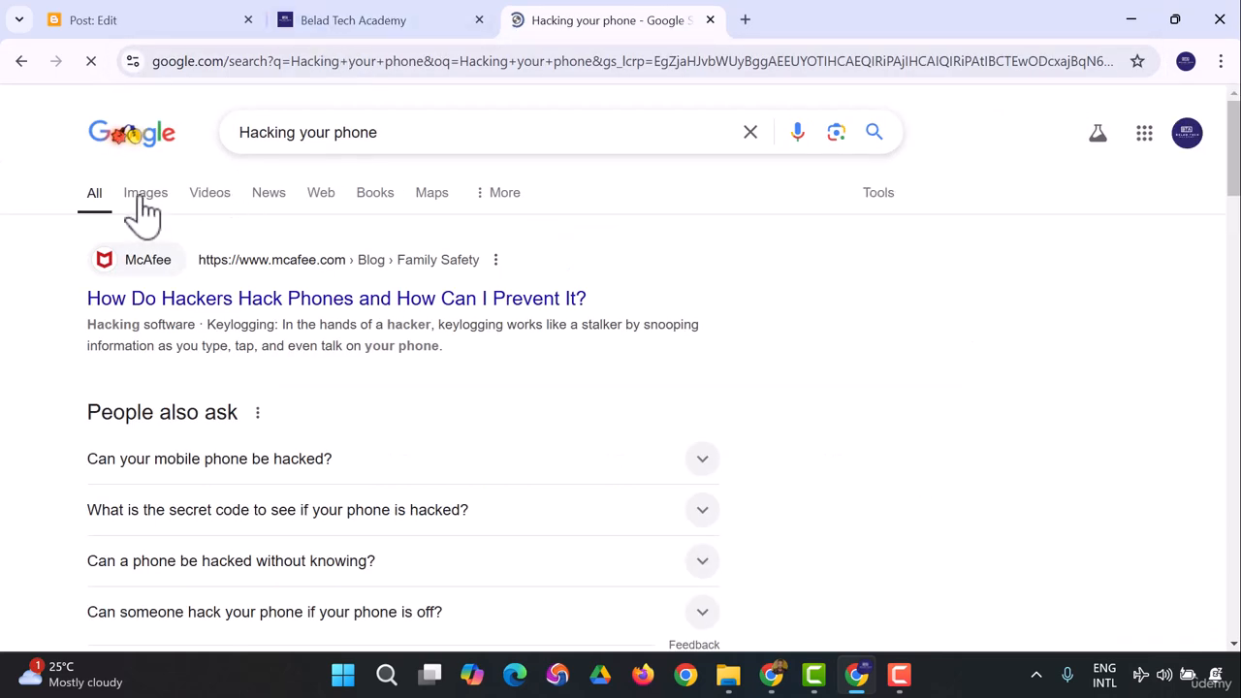
{"action": "left_click", "coordinate": [141, 199]}
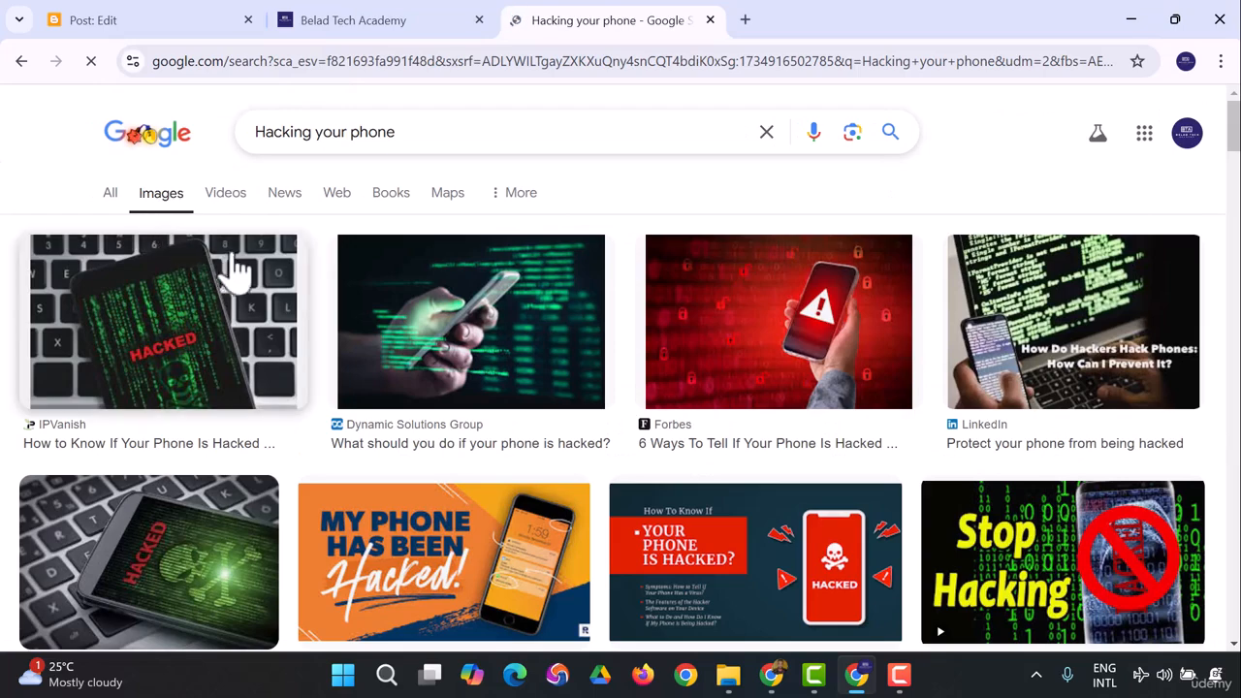
{"action": "left_click", "coordinate": [392, 325]}
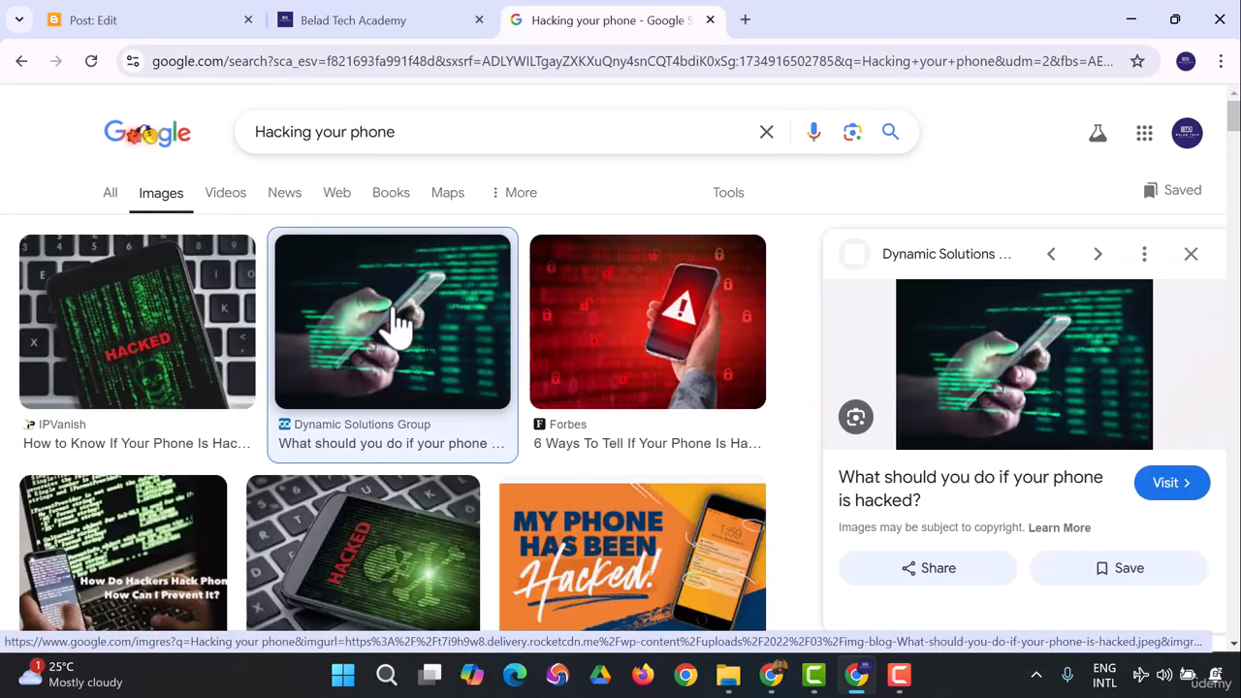
{"action": "right_click", "coordinate": [976, 332]}
{"action": "left_click", "coordinate": [1062, 546]}
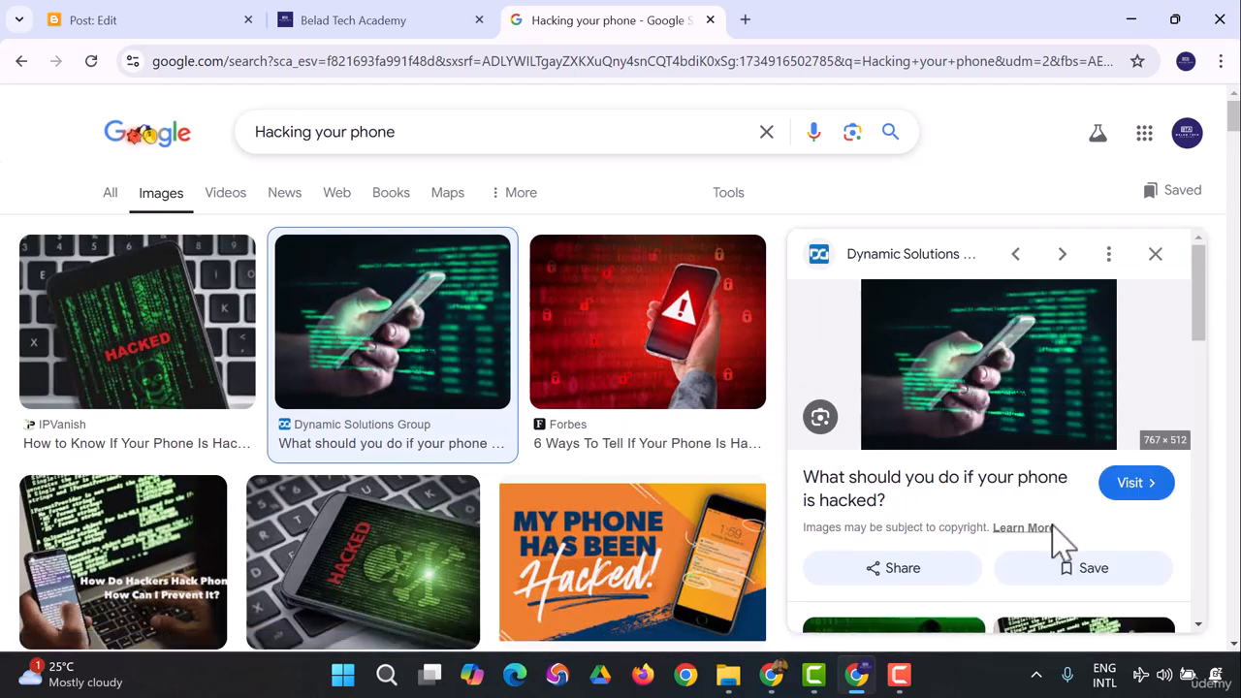
{"action": "right_click", "coordinate": [972, 346]}
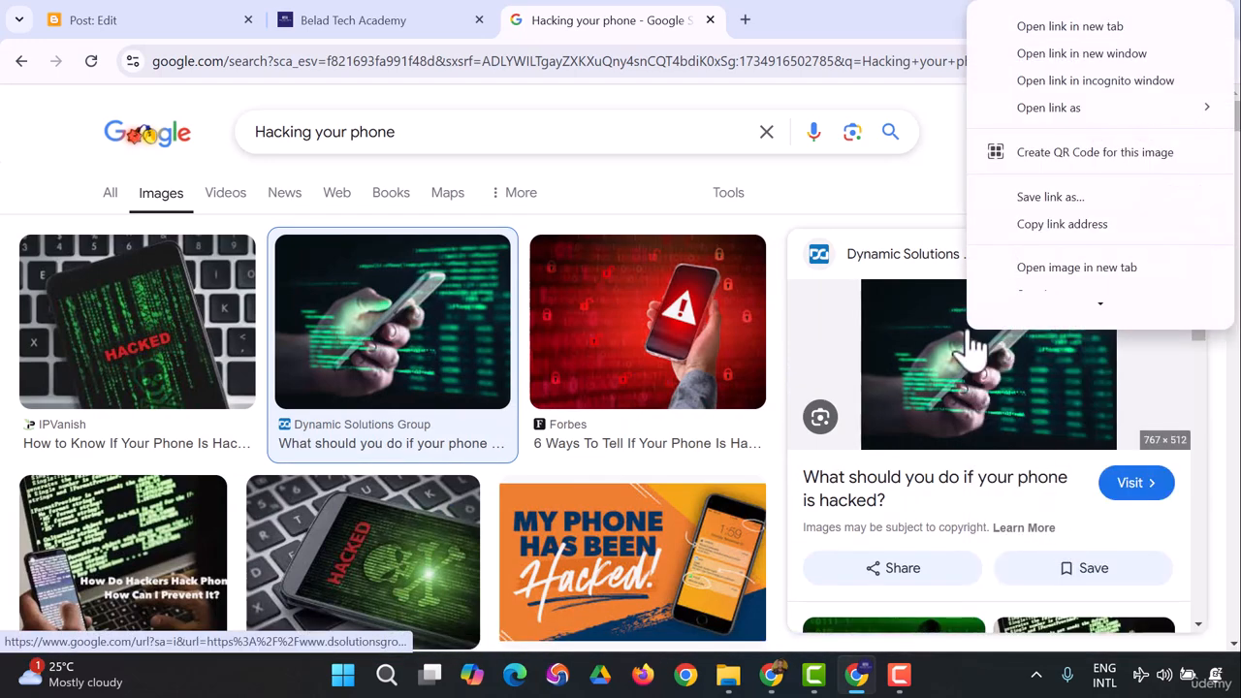
{"action": "left_click", "coordinate": [1053, 225]}
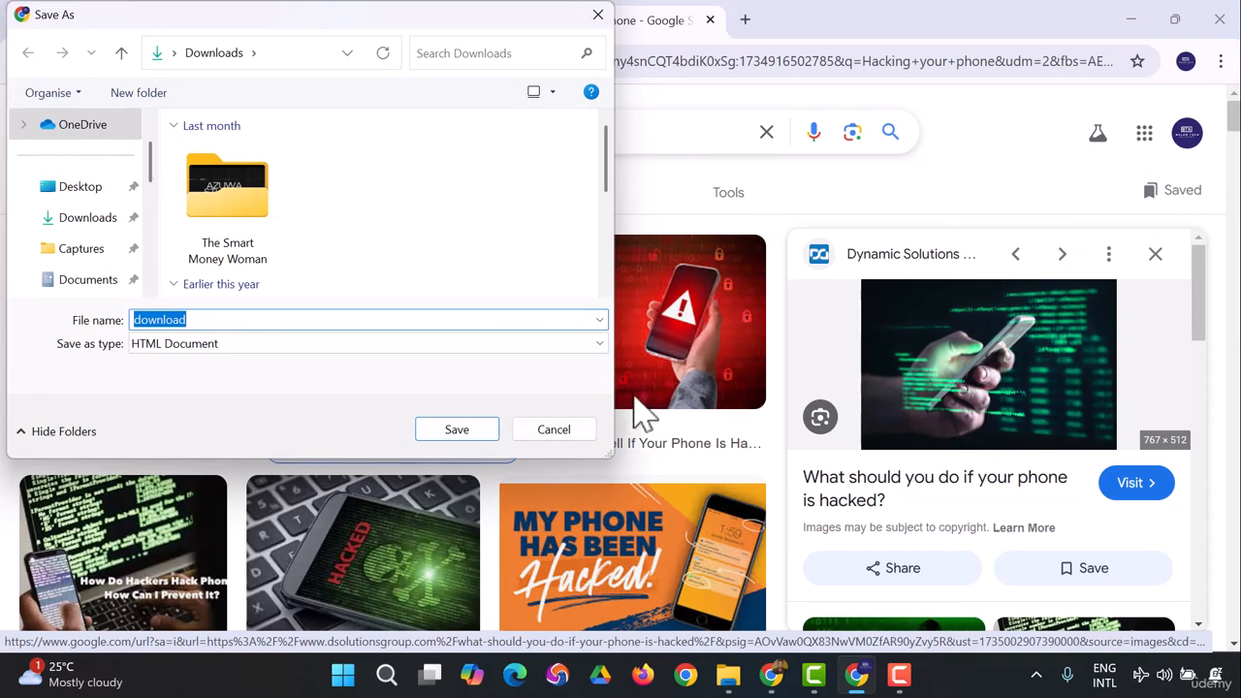
{"action": "left_click", "coordinate": [572, 432]}
- Save the previewed picture to Downloads as the JPEG img-blog-What-should-you-do-if-your-phone-is-hacked
{"action": "right_click", "coordinate": [914, 351]}
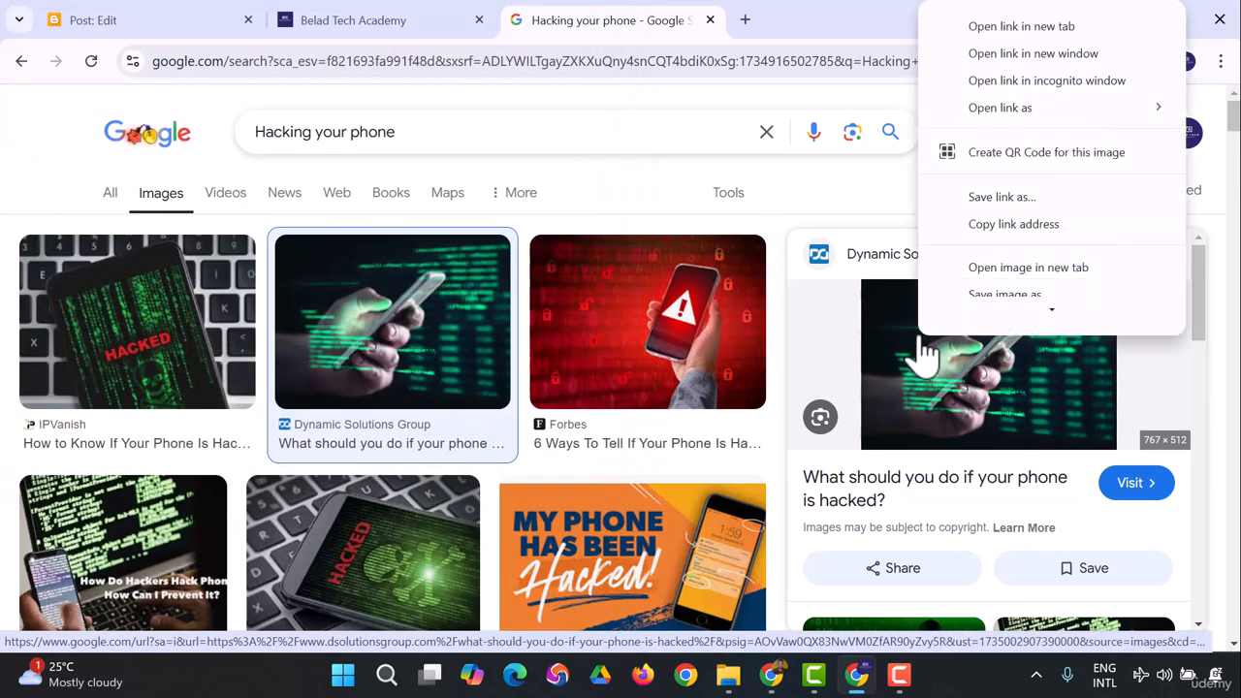
{"action": "scroll", "coordinate": [1001, 204], "scroll_direction": "down", "scroll_amount": 3}
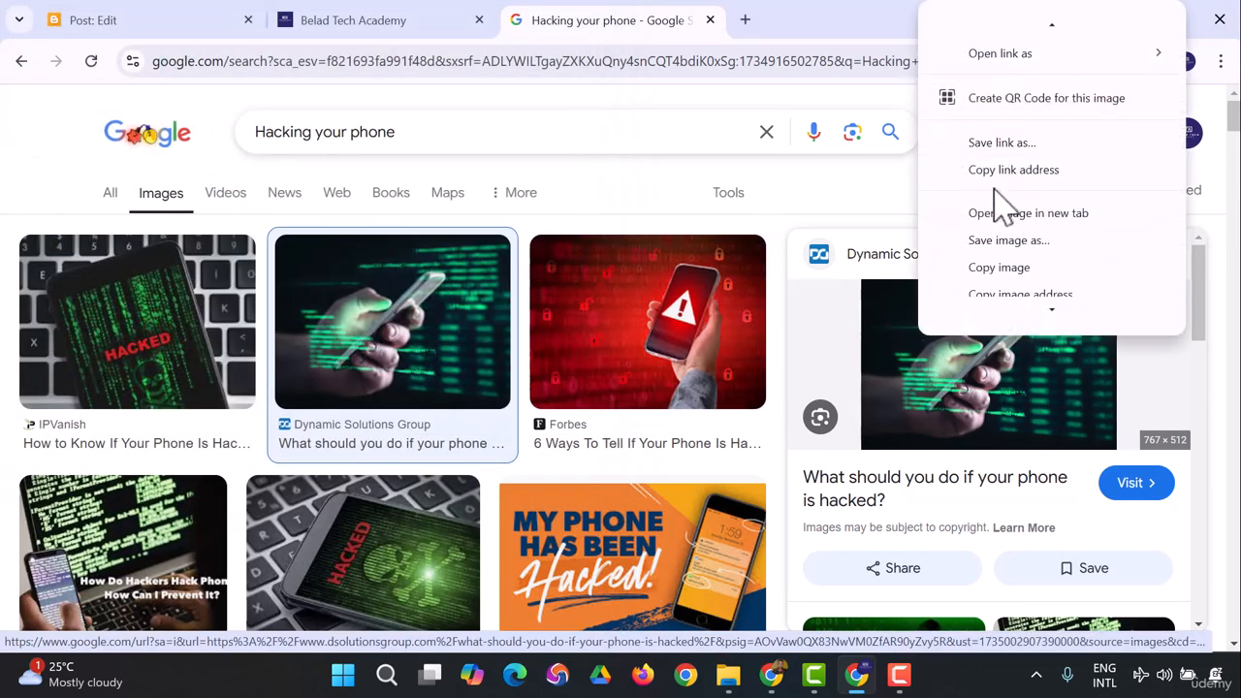
{"action": "left_click", "coordinate": [999, 242]}
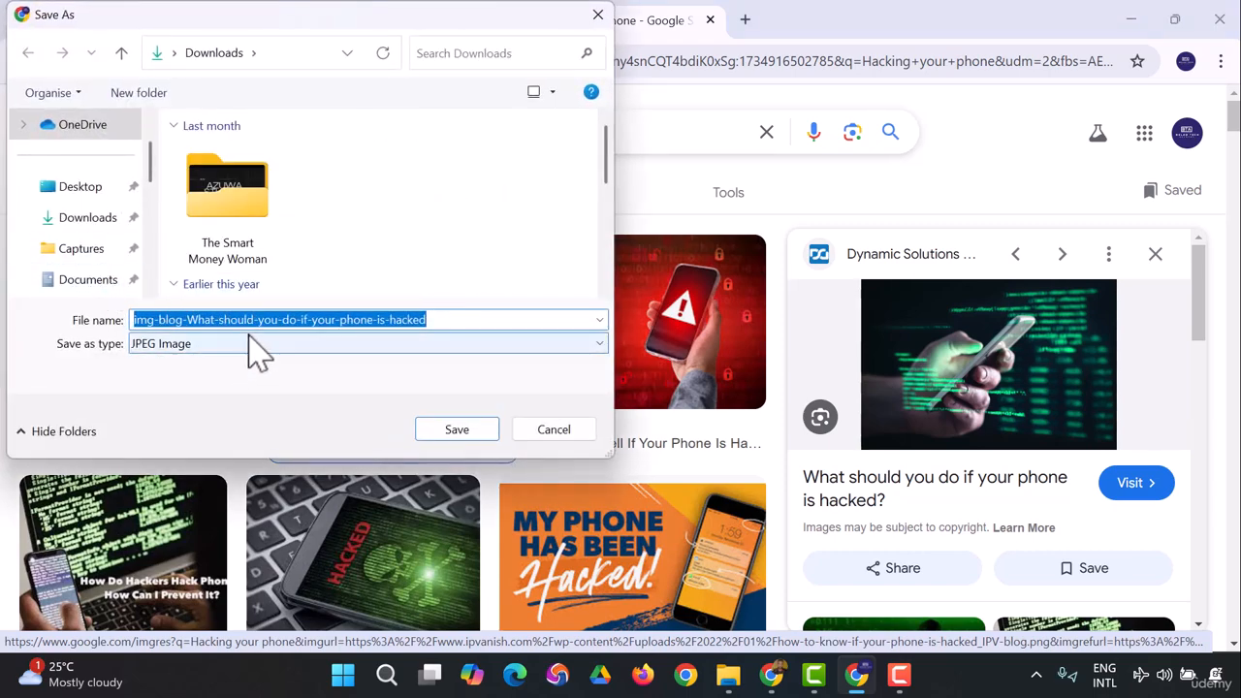
{"action": "left_click", "coordinate": [456, 433]}
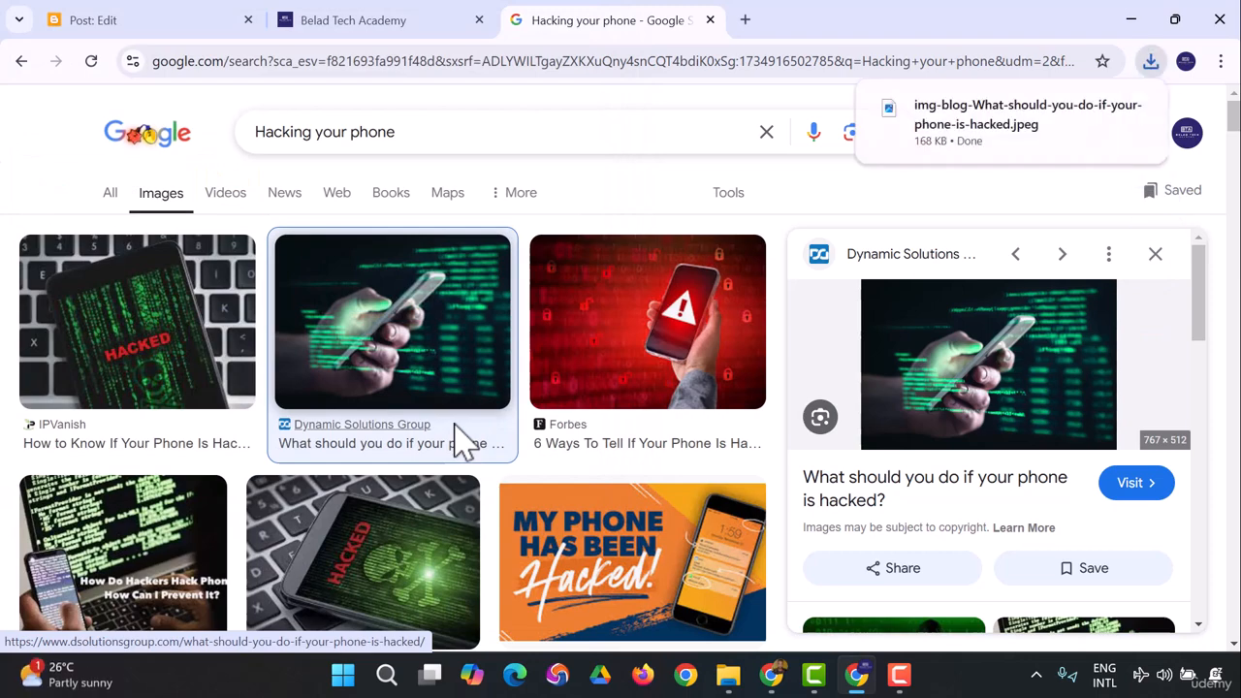
- Return to the Blogger post and upload img-blog-What-should-you-do-if-your-phone-is-hacked from Downloads above the first paragraph
{"action": "left_click", "coordinate": [369, 29]}
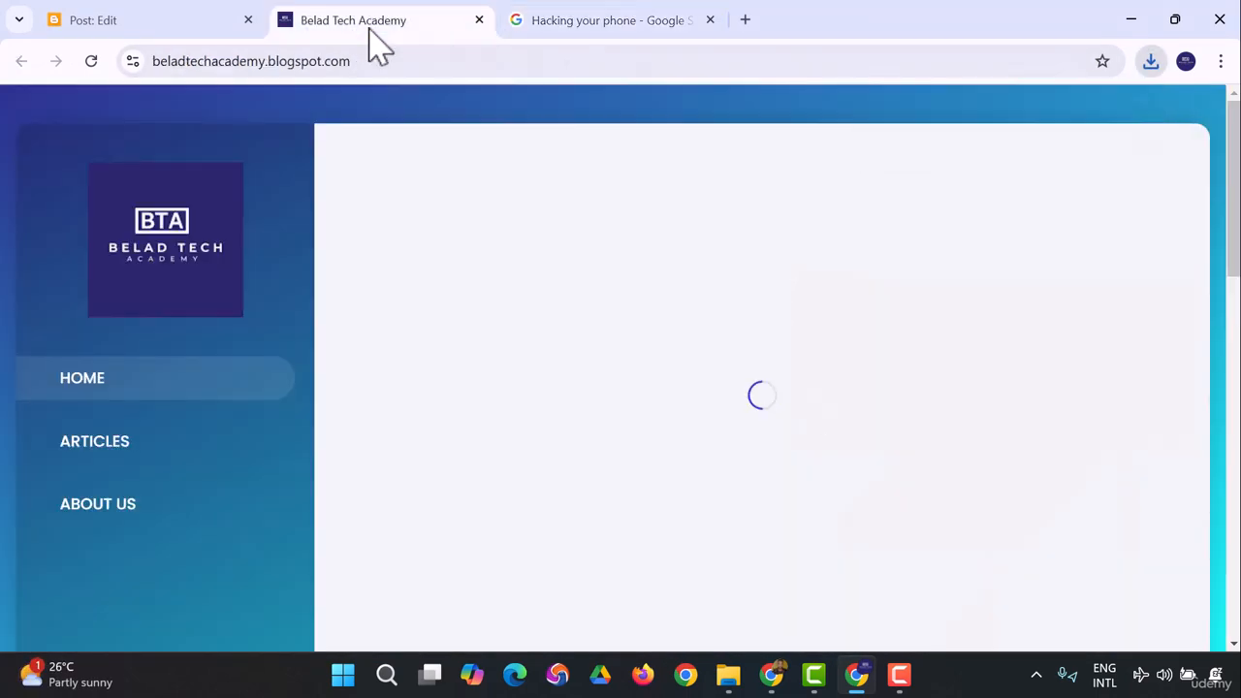
{"action": "left_click", "coordinate": [147, 19]}
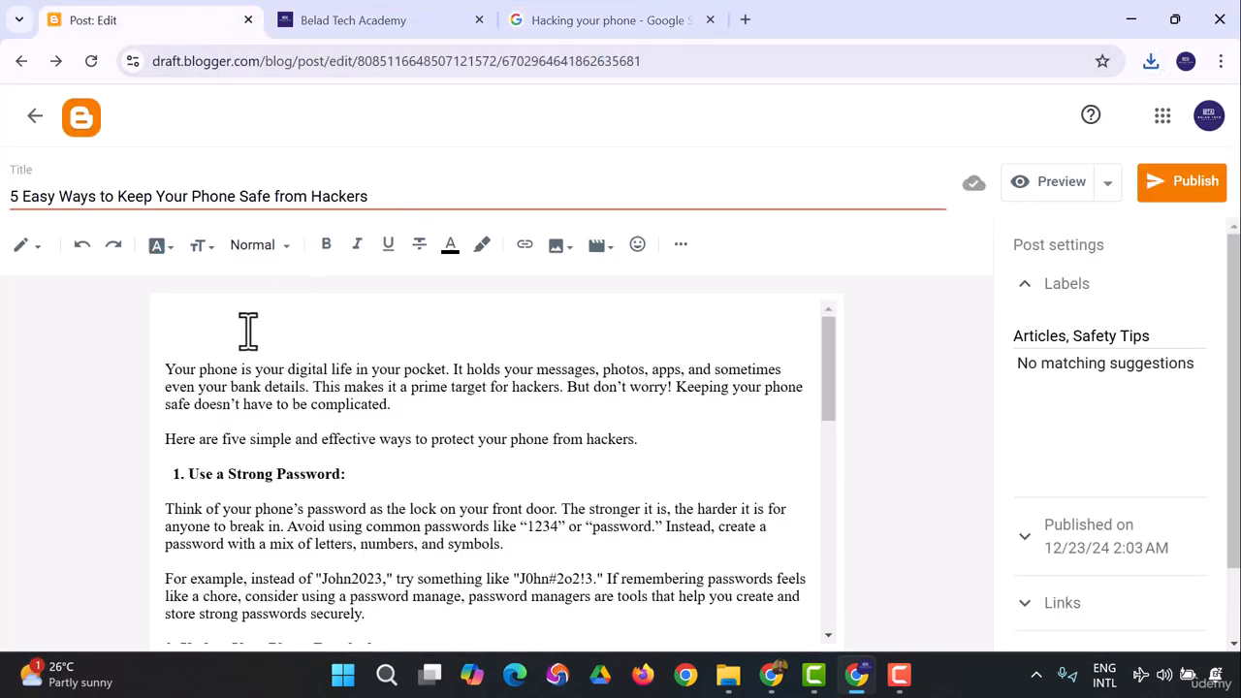
{"action": "left_click", "coordinate": [561, 252]}
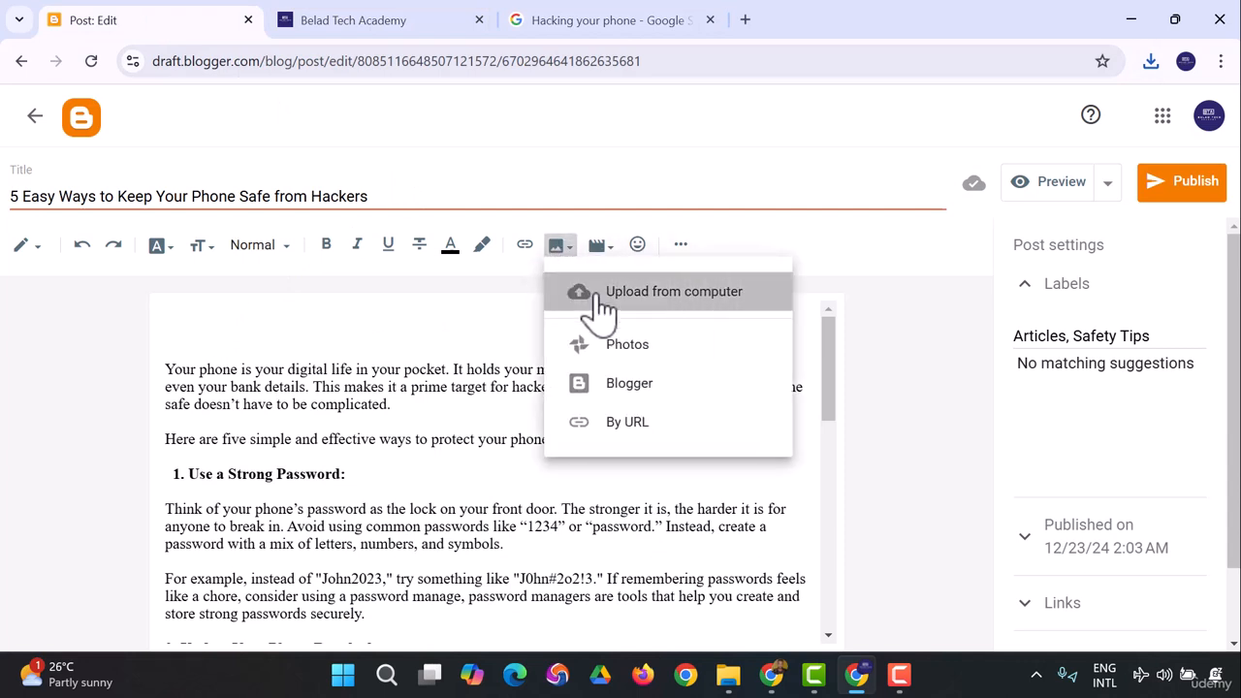
{"action": "left_click", "coordinate": [659, 291]}
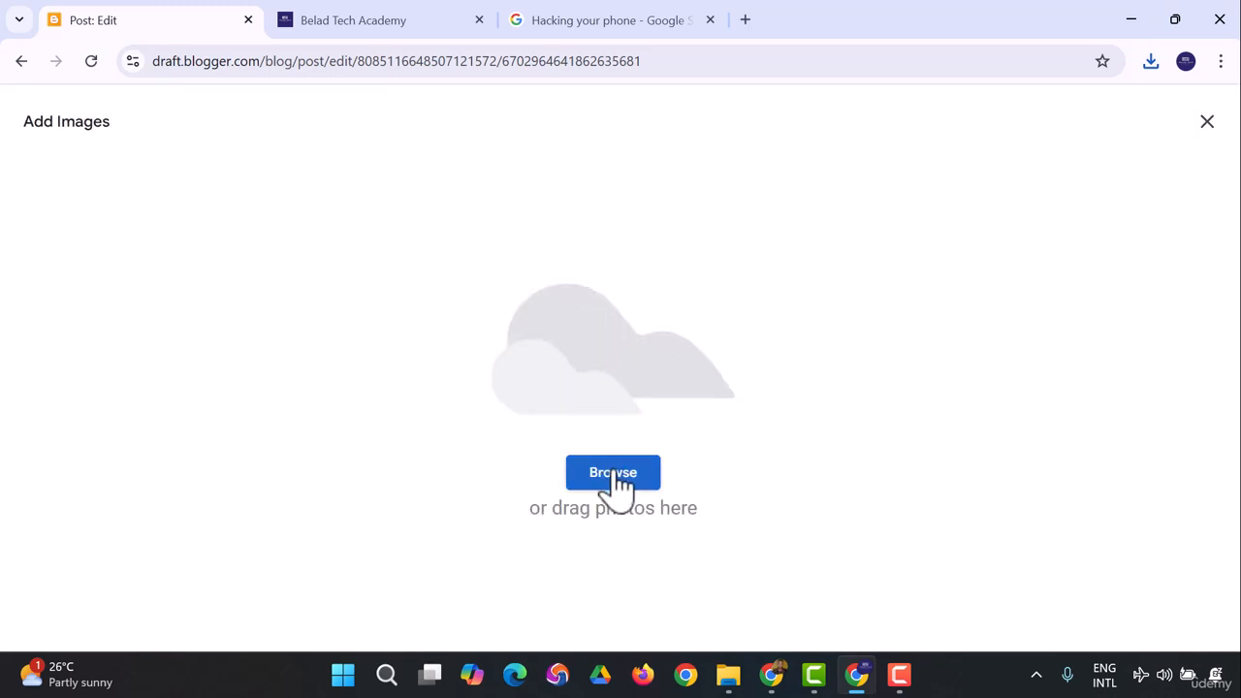
{"action": "left_click", "coordinate": [614, 477]}
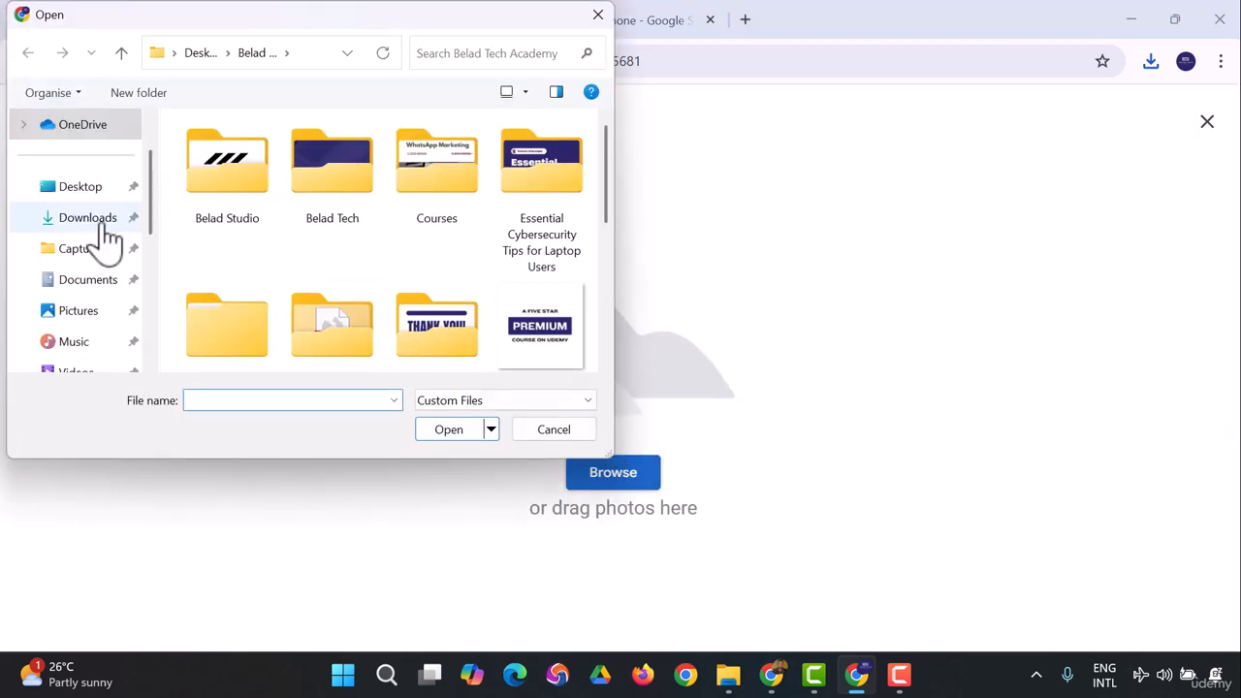
{"action": "left_click", "coordinate": [102, 231]}
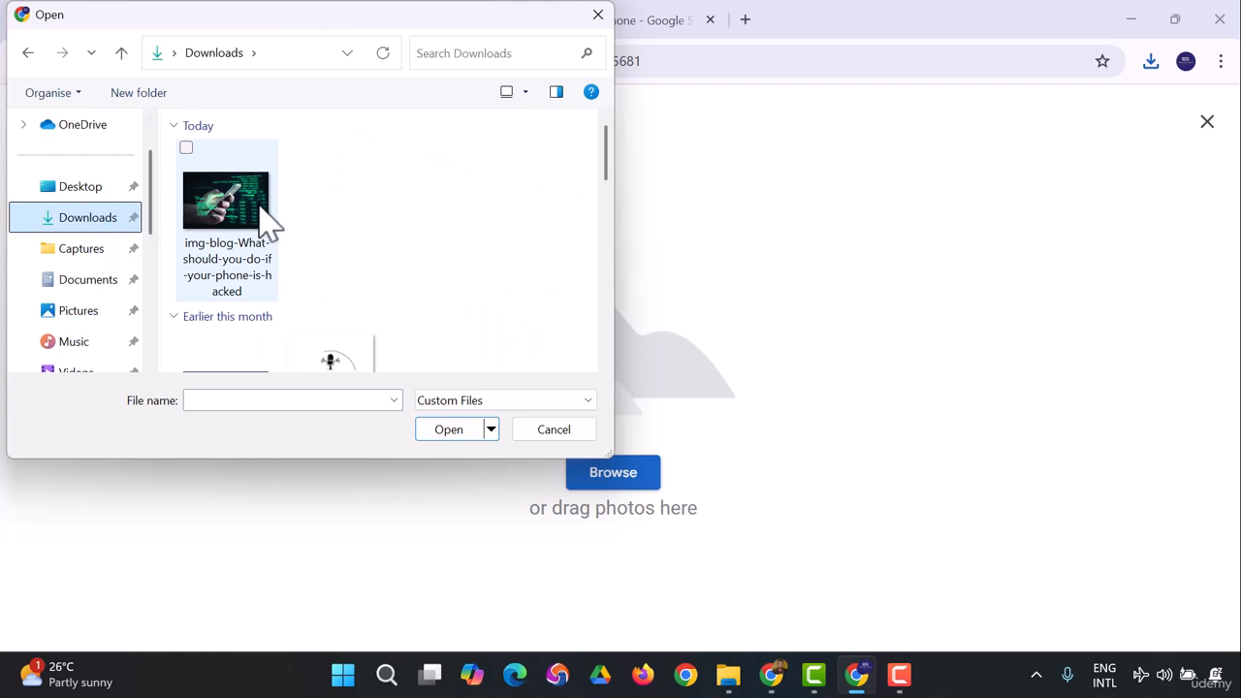
{"action": "left_click", "coordinate": [263, 206]}
{"action": "left_click", "coordinate": [462, 429]}
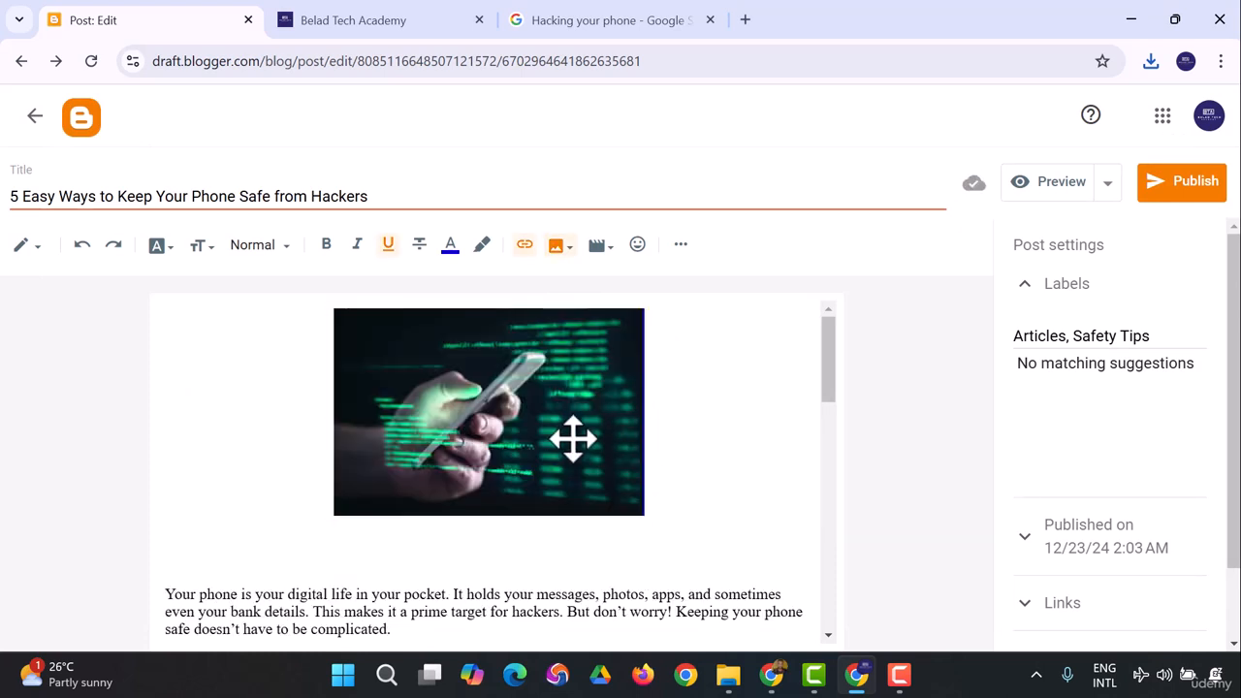
- Set the size of the inserted phone hacking image to Large
{"action": "left_click", "coordinate": [573, 439]}
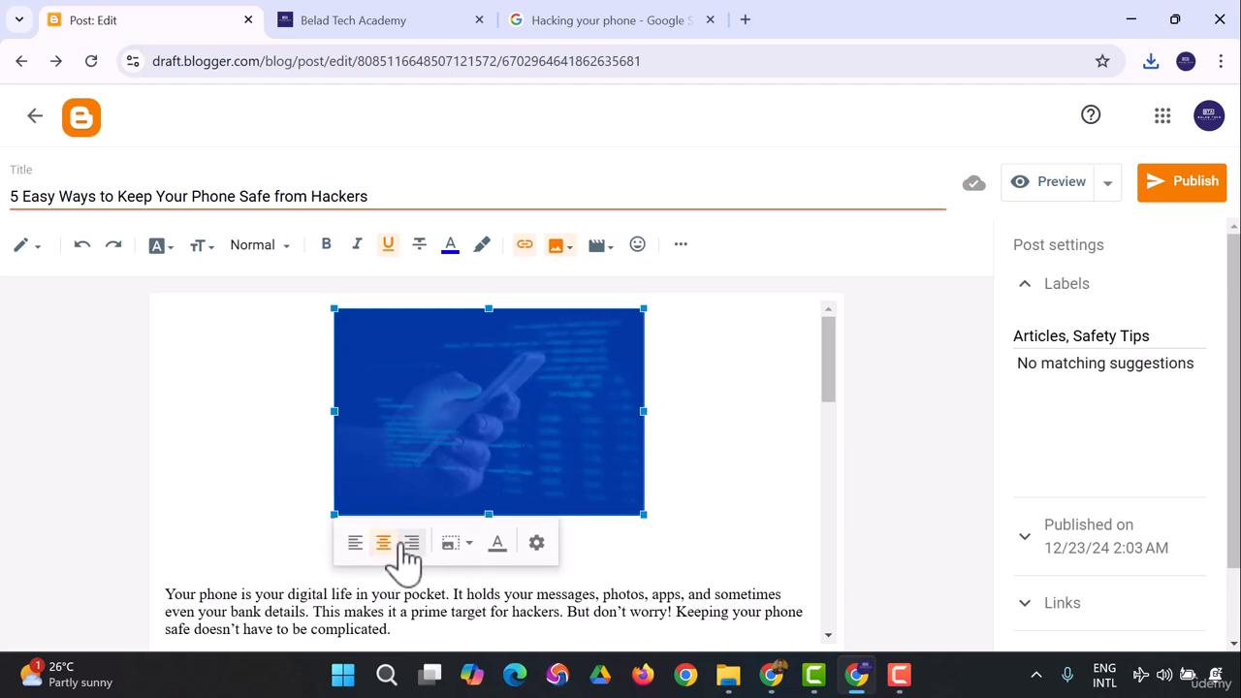
{"action": "left_click", "coordinate": [464, 545]}
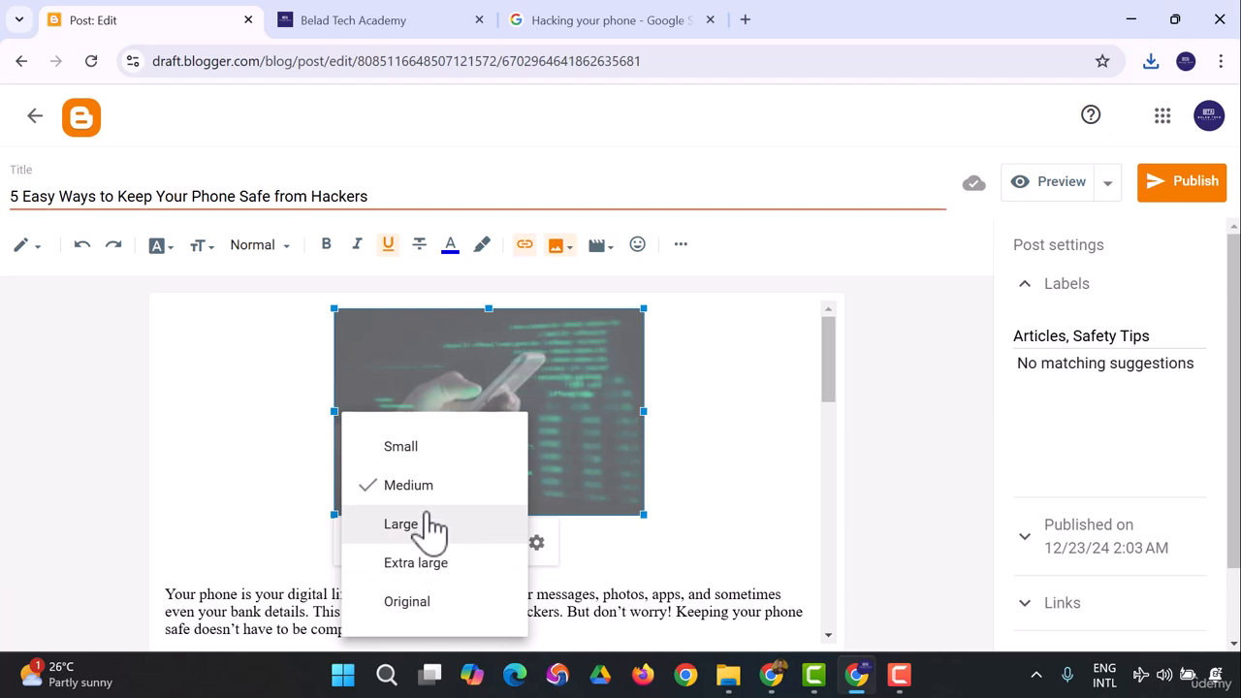
{"action": "left_click", "coordinate": [415, 524]}
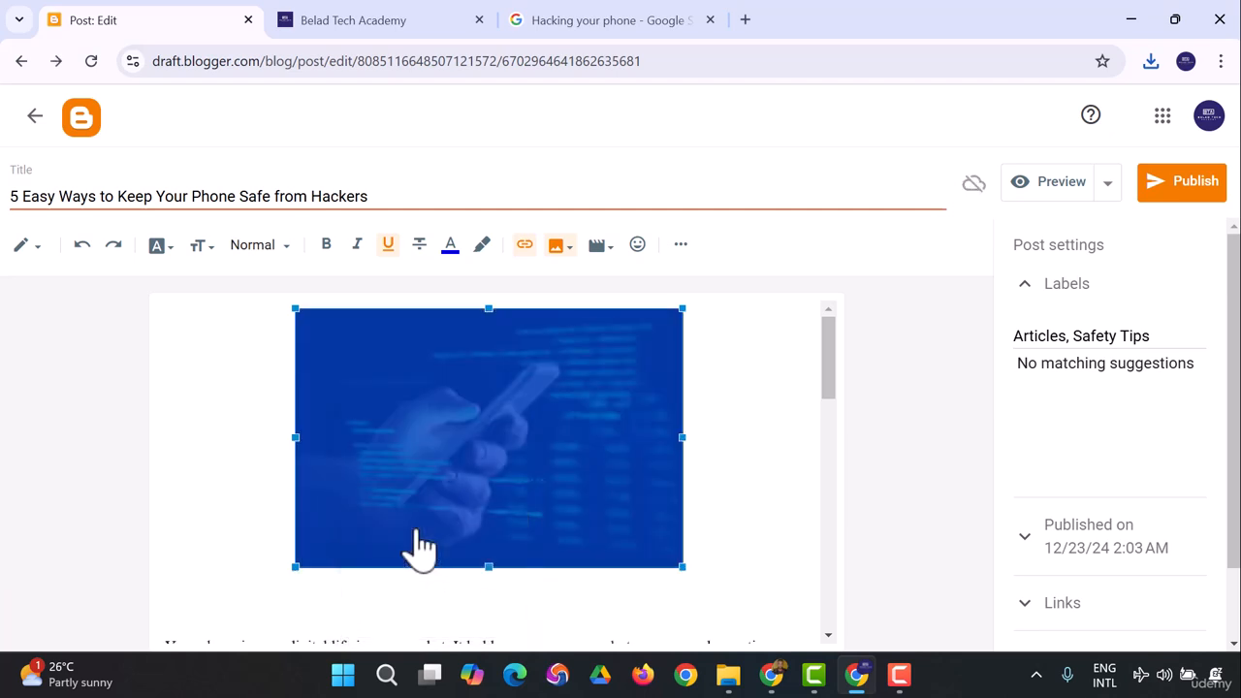
{"action": "right_click", "coordinate": [491, 505]}
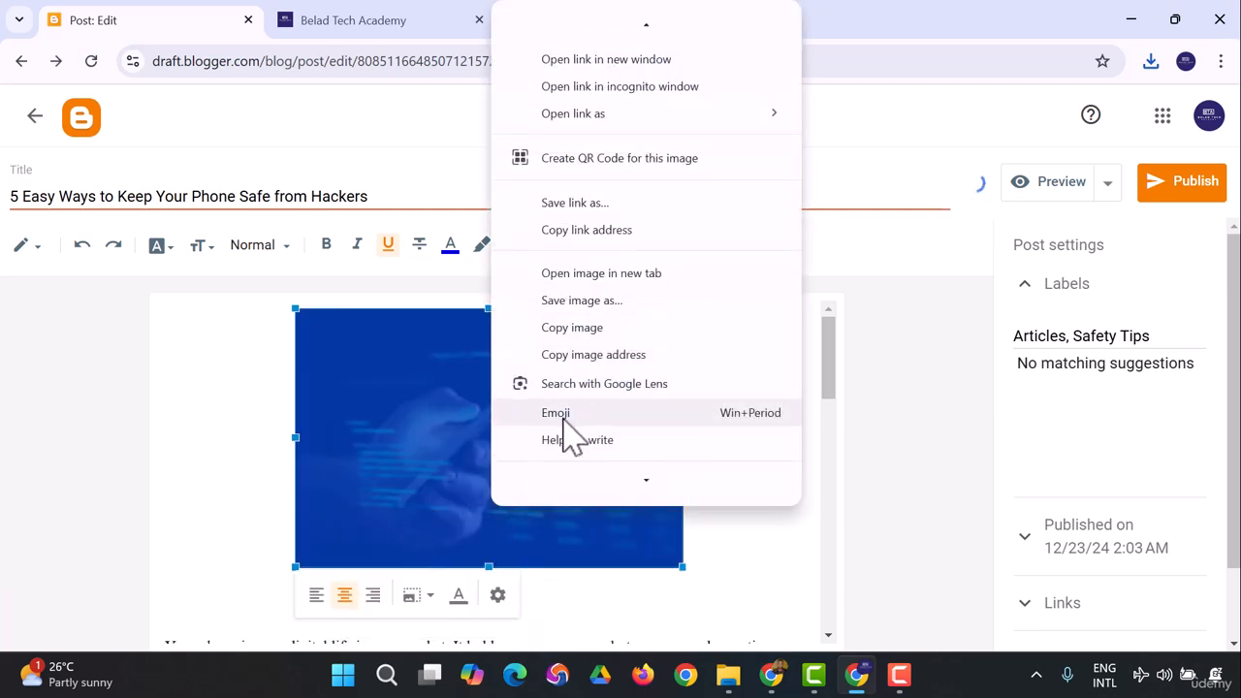
- Set the phone hacking image's size to Extra large and remove the extra blank space between it and the first paragraph
{"action": "left_click", "coordinate": [428, 605]}
{"action": "left_click", "coordinate": [427, 603]}
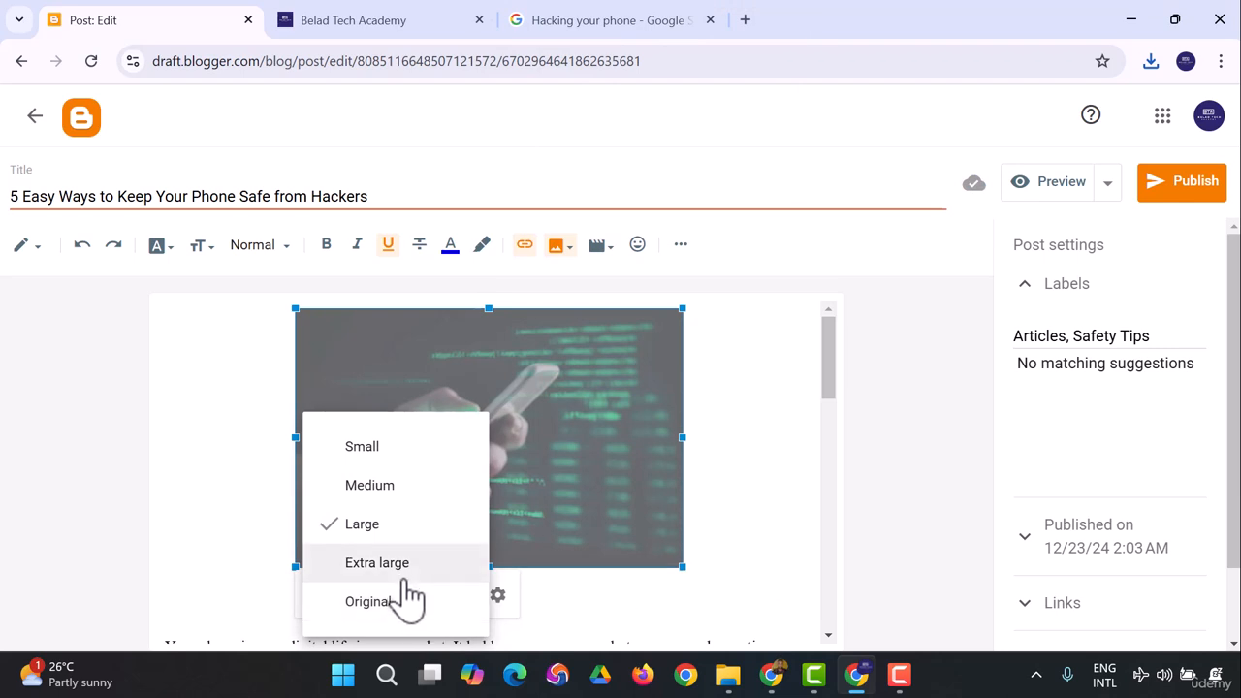
{"action": "left_click", "coordinate": [408, 570]}
{"action": "scroll", "coordinate": [521, 526], "scroll_direction": "down", "scroll_amount": 2}
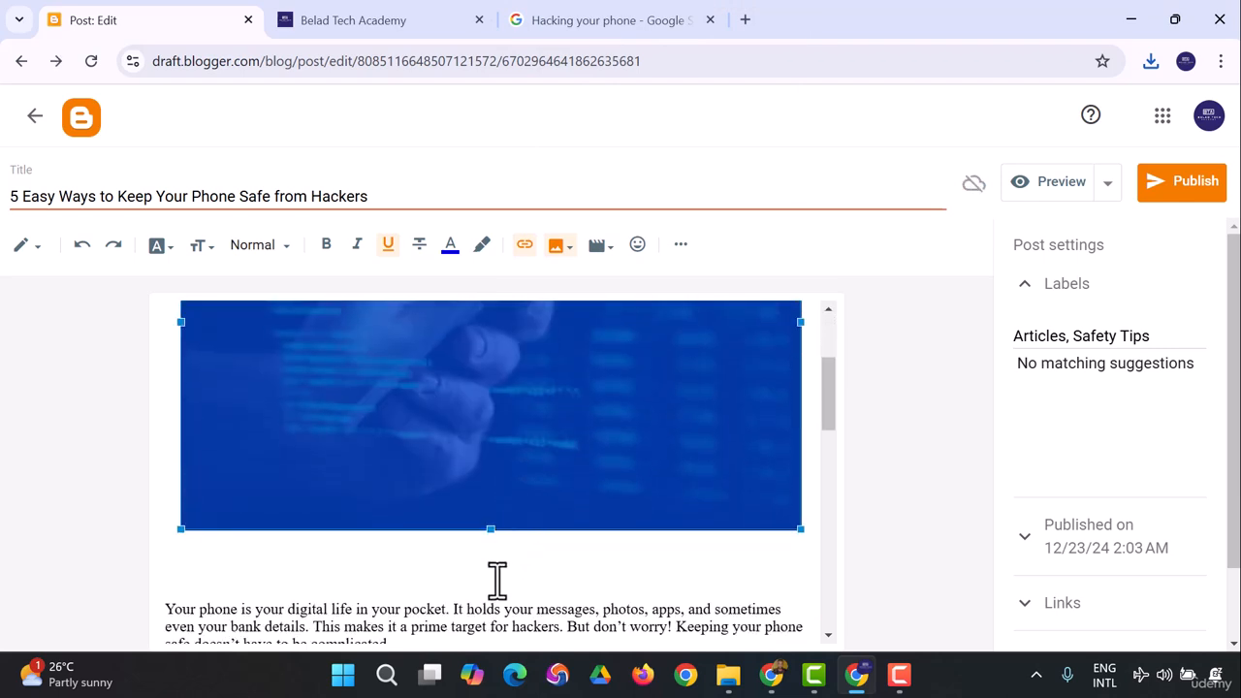
{"action": "left_click", "coordinate": [496, 580]}
{"action": "key", "text": "BackSpace"}
{"action": "key", "text": "BackSpace"}
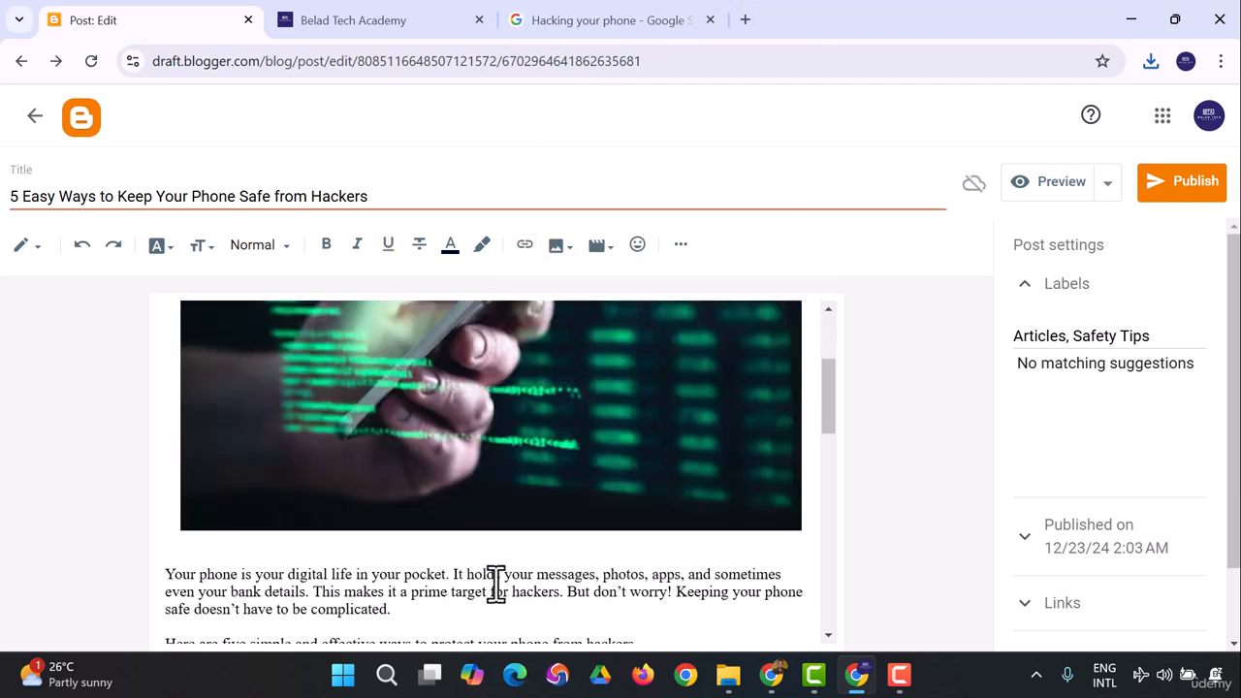
- Open the header image's settings and enter "Phone hacking" as its alt text
{"action": "scroll", "coordinate": [497, 543], "scroll_direction": "up", "scroll_amount": 2}
{"action": "left_click", "coordinate": [498, 512]}
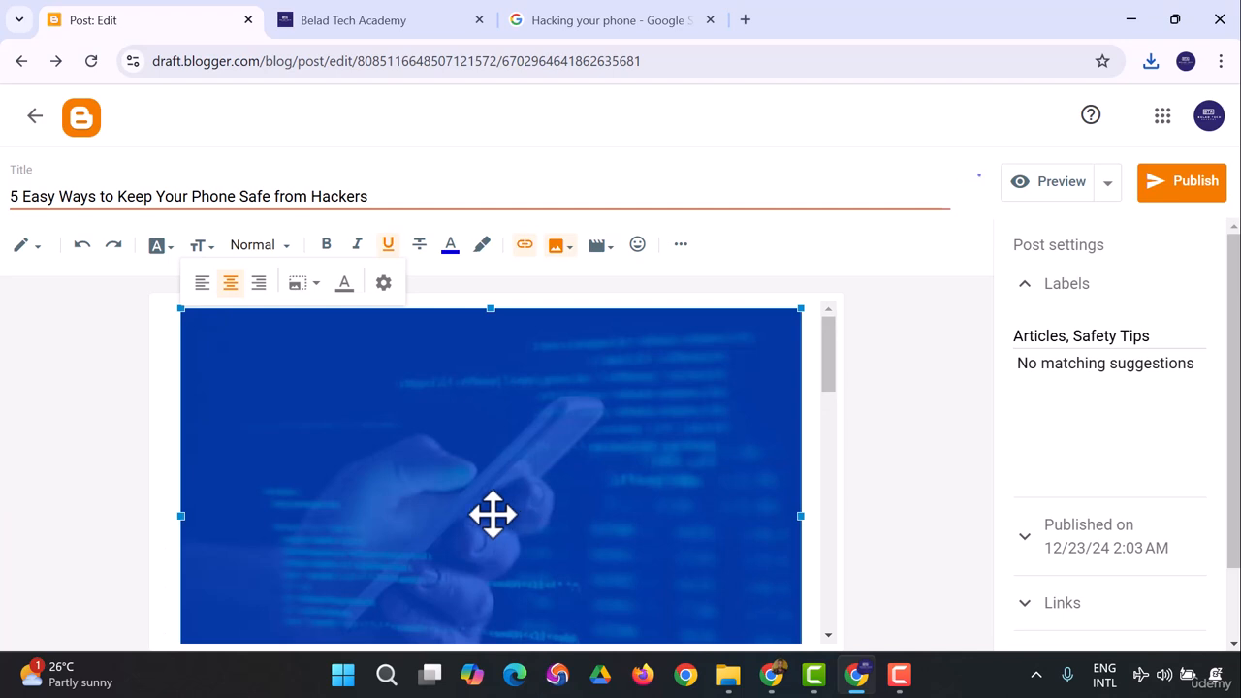
{"action": "left_click", "coordinate": [382, 286]}
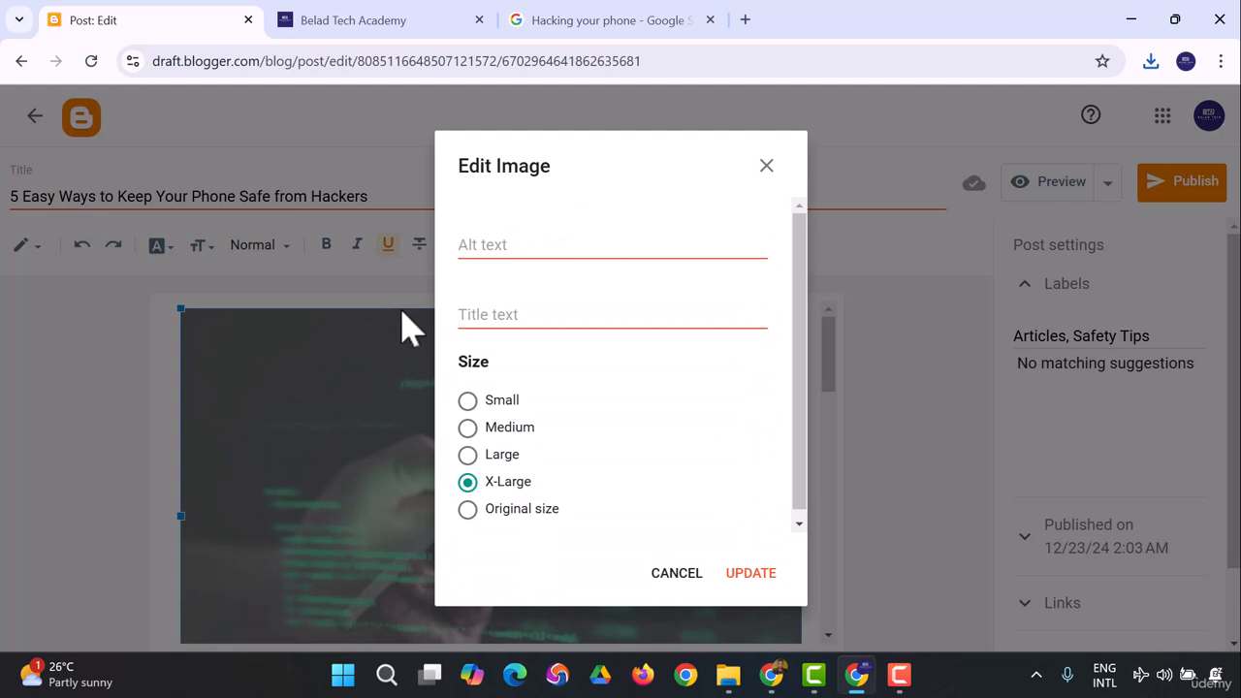
{"action": "left_click", "coordinate": [495, 241]}
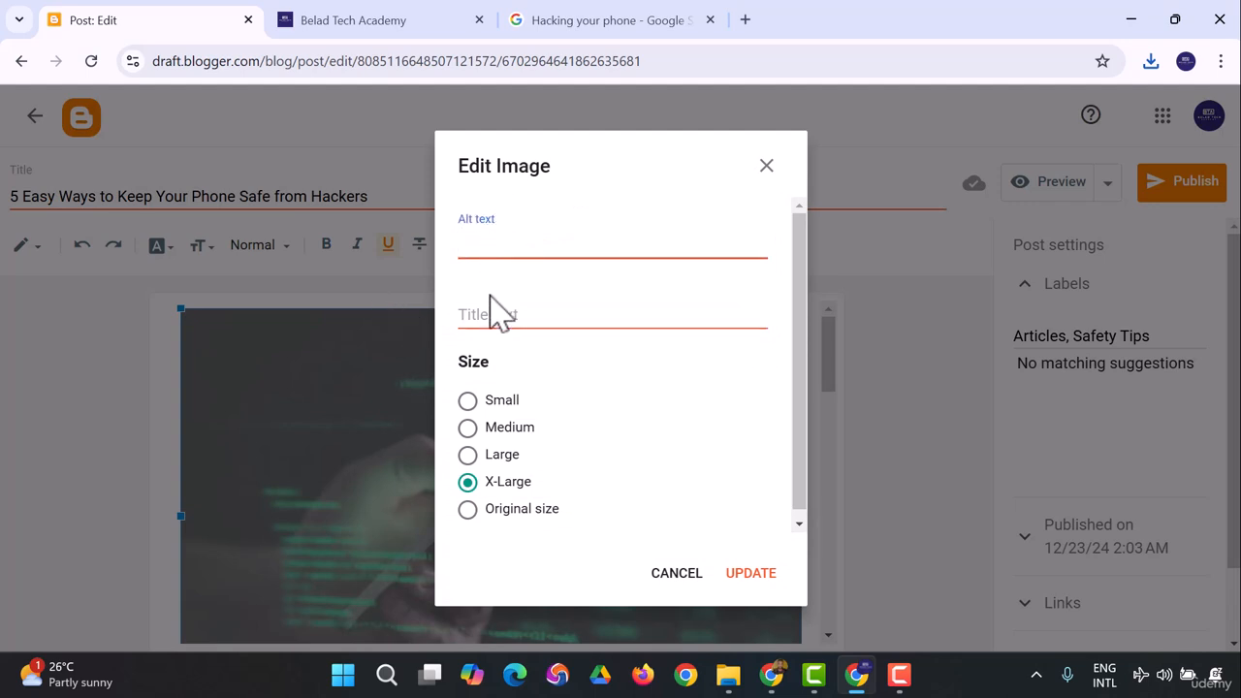
{"action": "type", "text": "Ph"}
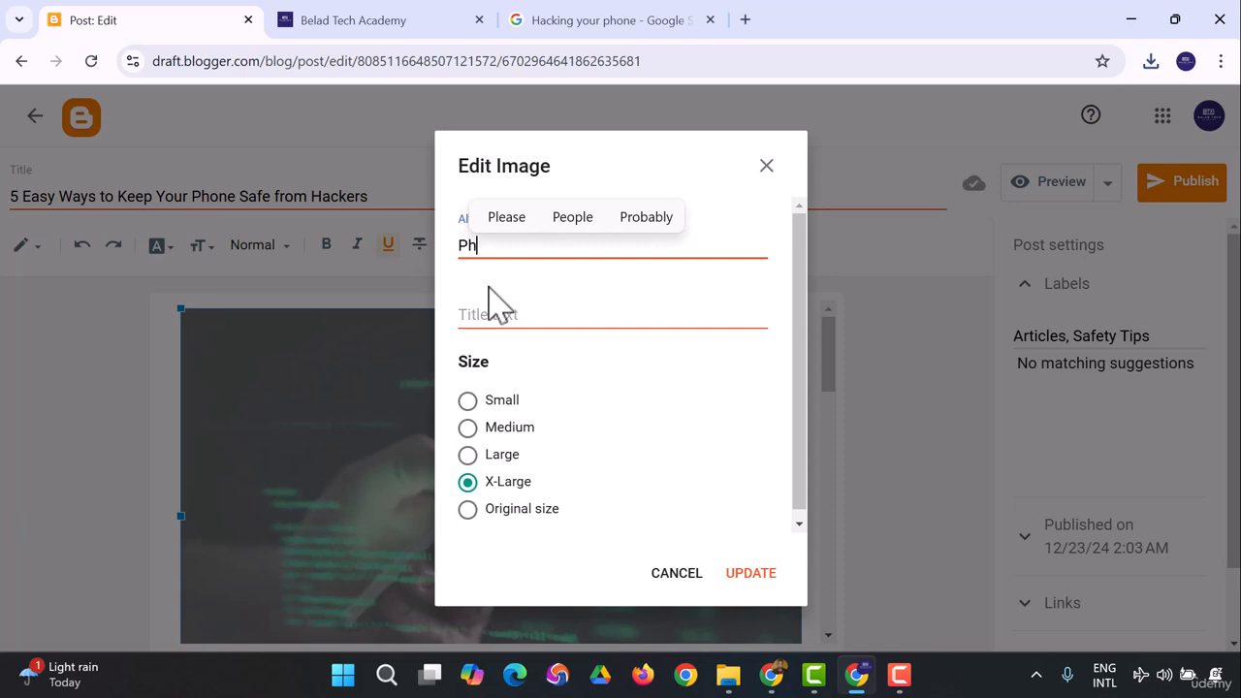
{"action": "type", "text": "one hackin"}
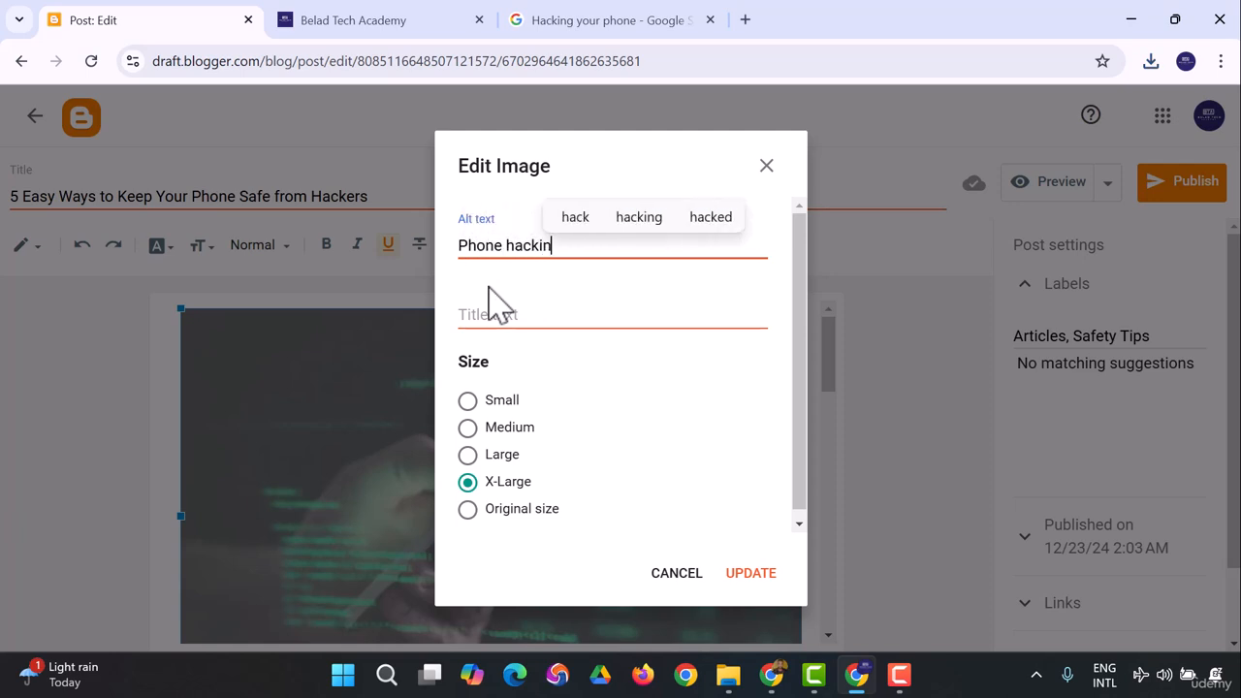
{"action": "type", "text": "g"}
- Set the image's title text to "5 Easy Ways to keep your phone safe from Hackers" and update the image
{"action": "left_click", "coordinate": [497, 315]}
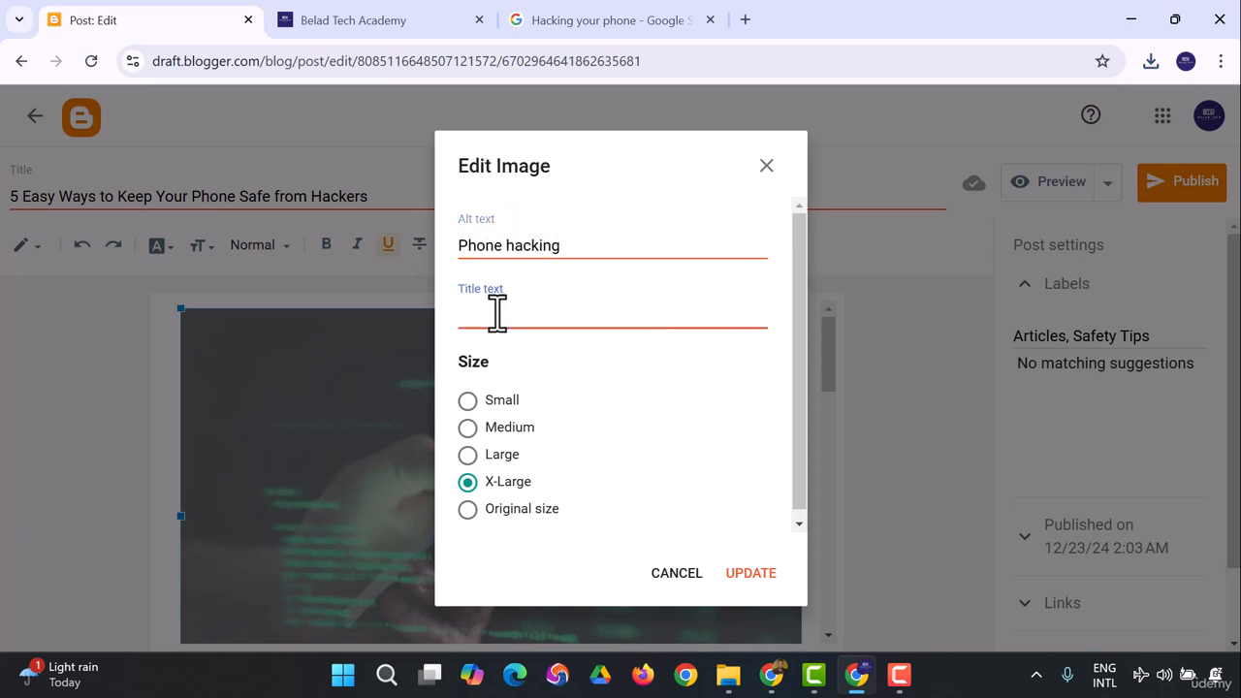
{"action": "type", "text": "5 E"}
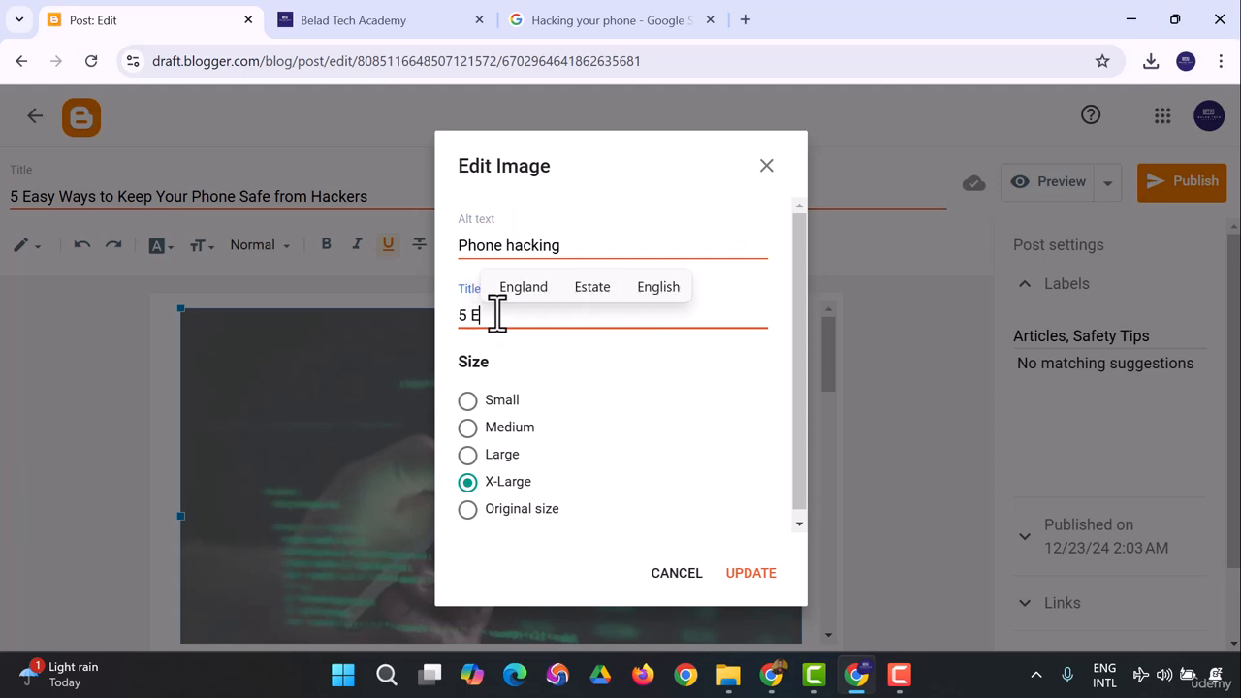
{"action": "type", "text": "asy"}
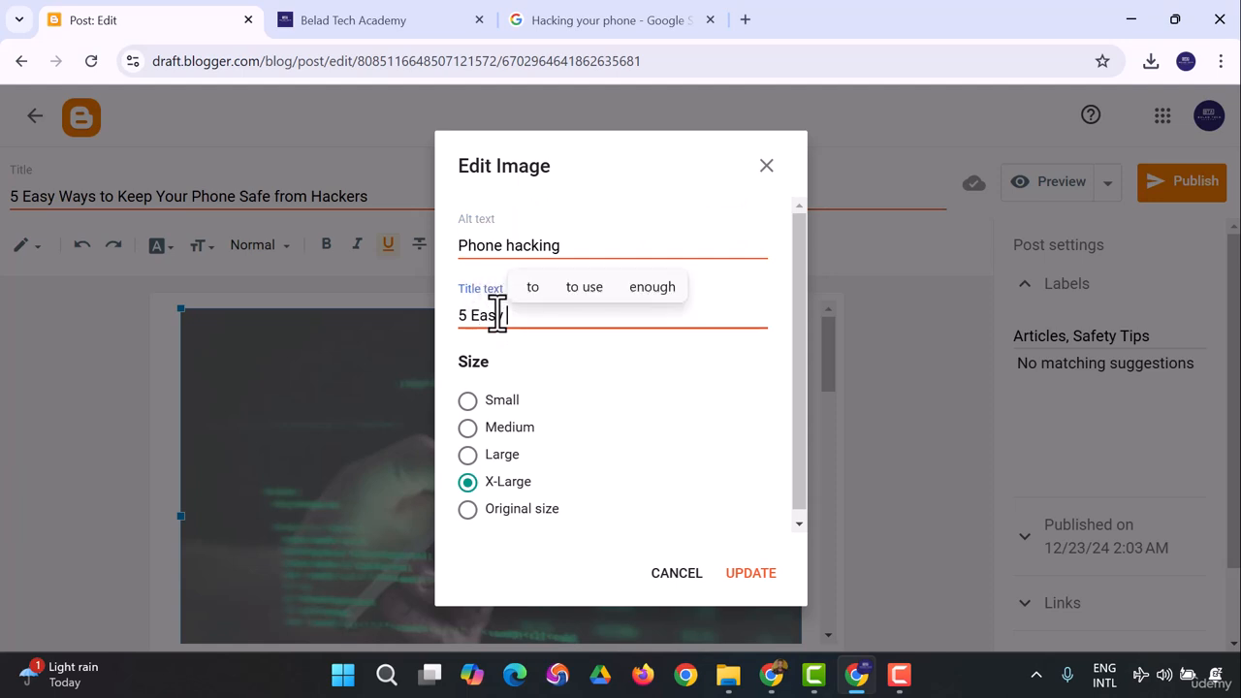
{"action": "type", "text": " Ways to keep "}
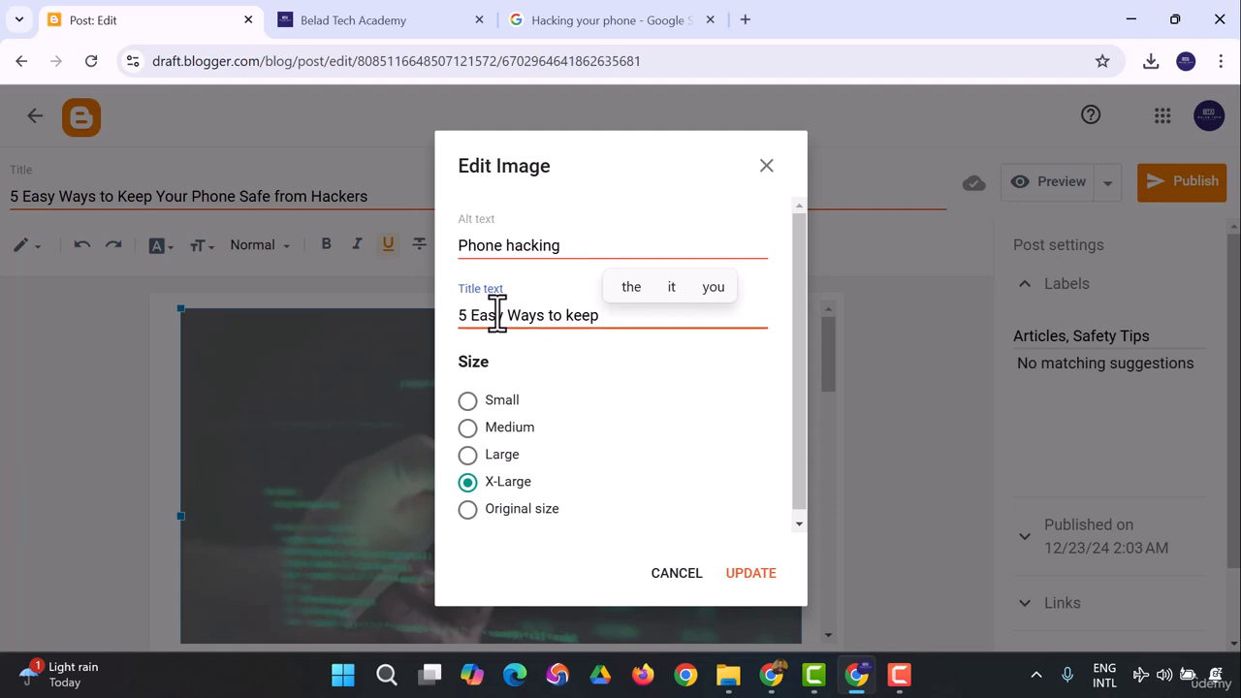
{"action": "type", "text": "your "}
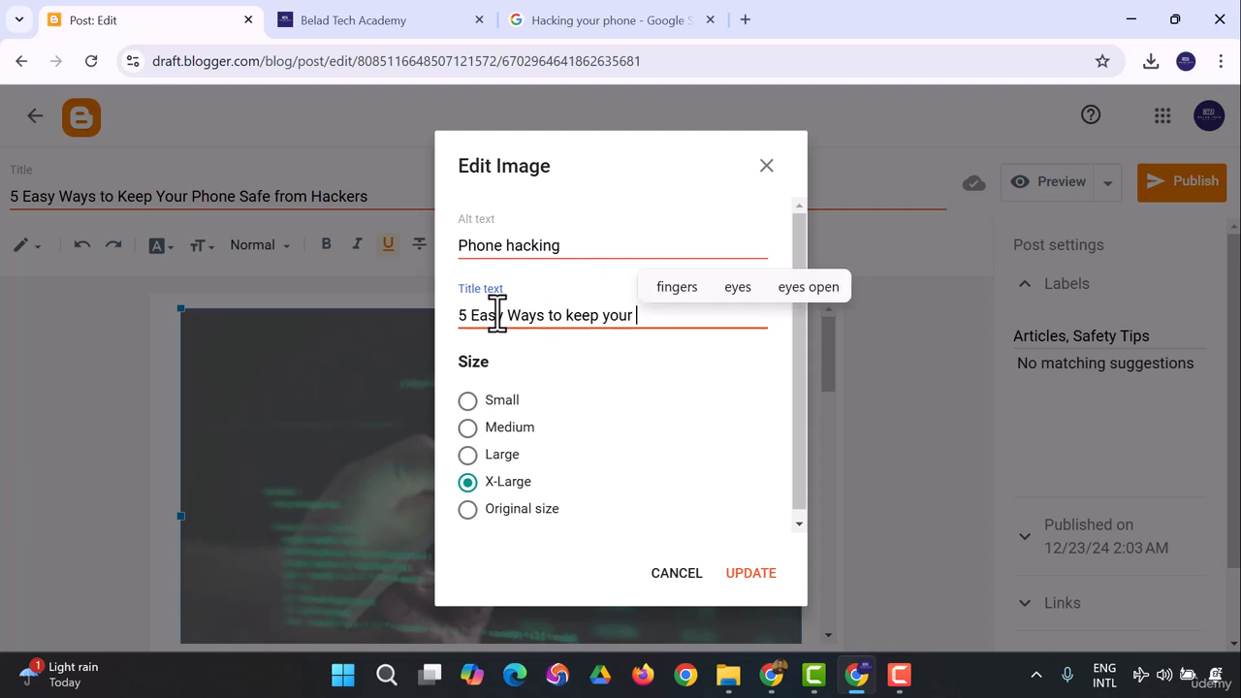
{"action": "type", "text": "phone s"}
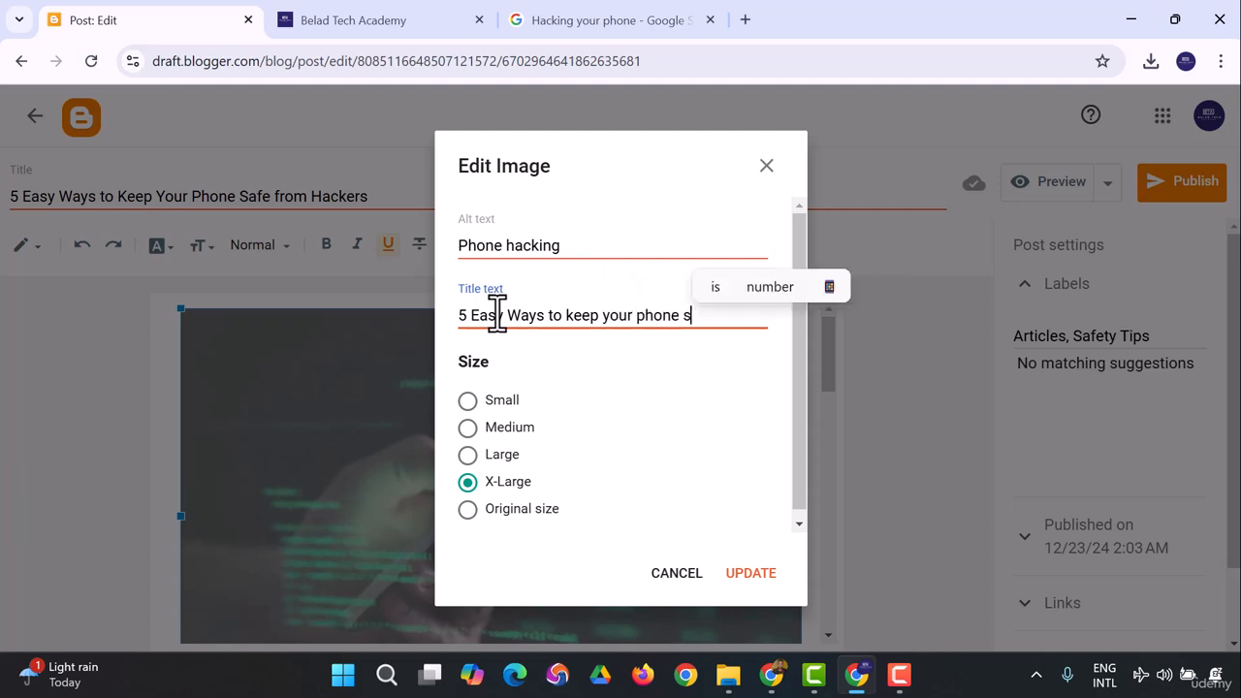
{"action": "type", "text": "afe fro"}
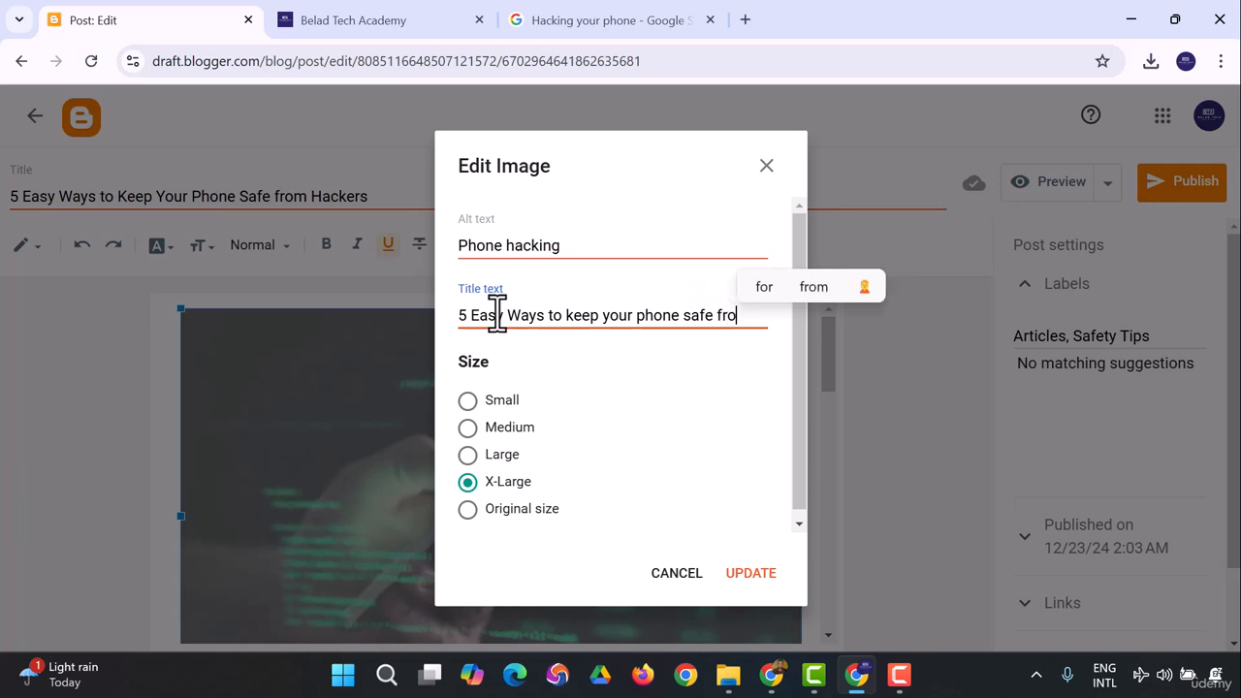
{"action": "type", "text": "m Hackers"}
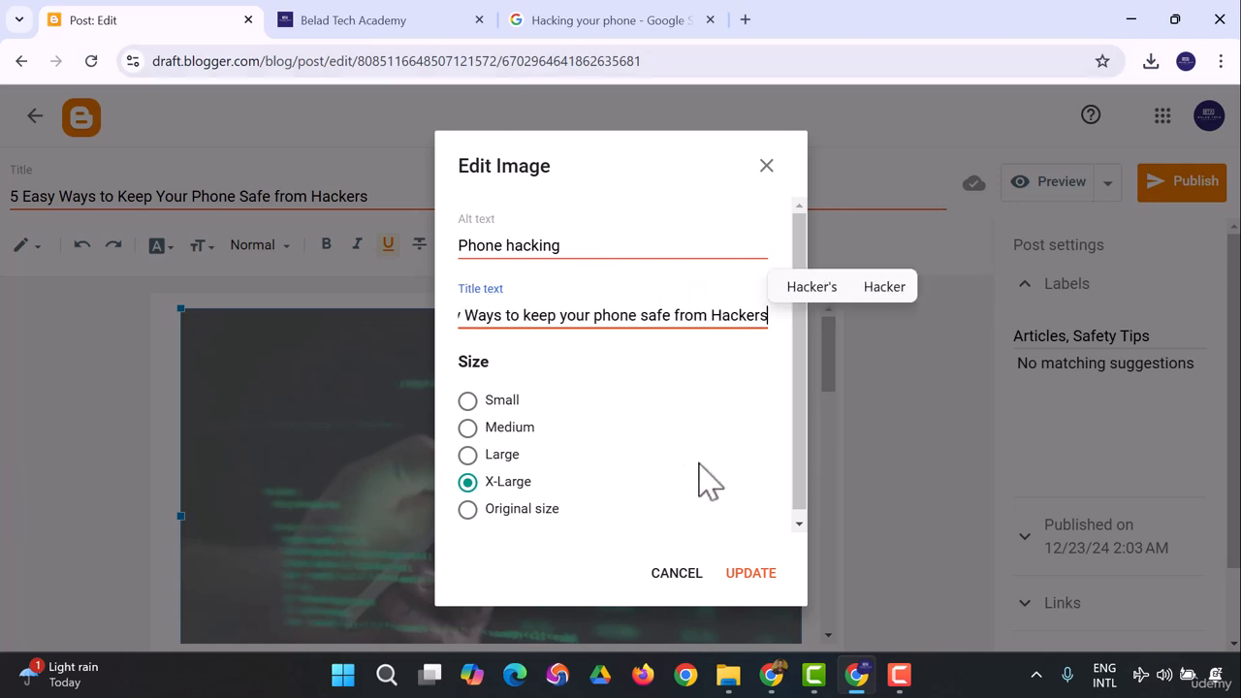
{"action": "left_click", "coordinate": [751, 574]}
- Review the post body from the header image down to the closing paragraph
{"action": "scroll", "coordinate": [751, 524], "scroll_direction": "down", "scroll_amount": 2}
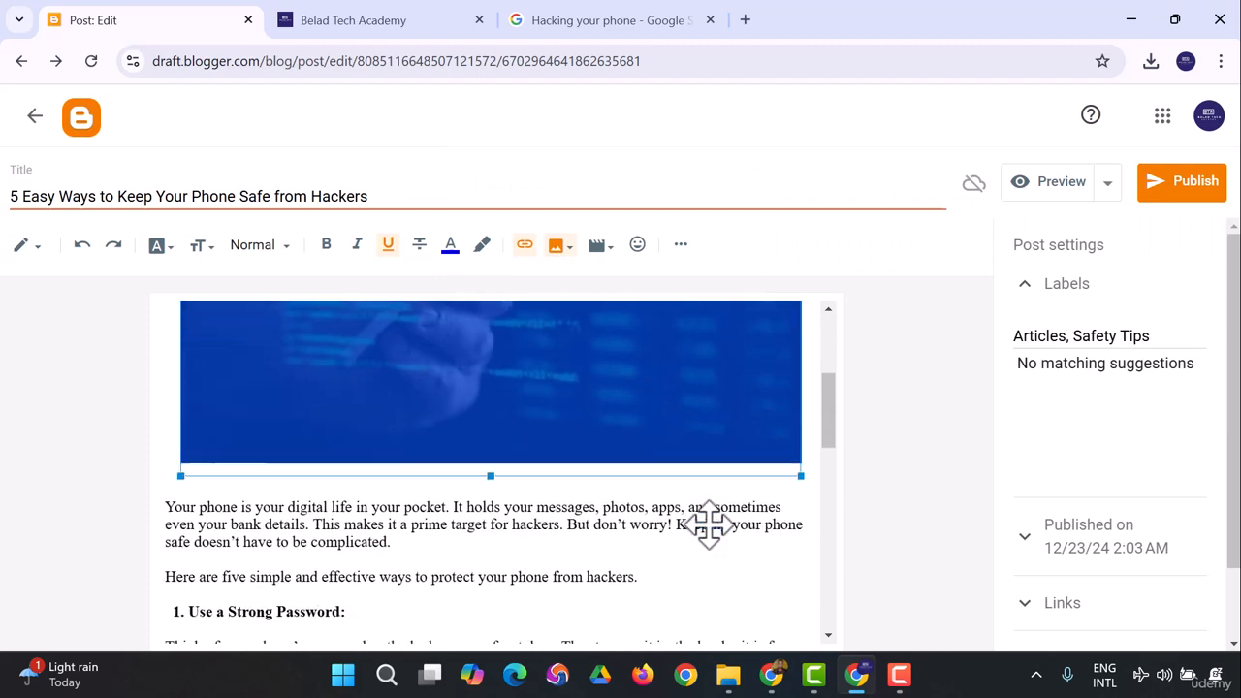
{"action": "scroll", "coordinate": [569, 504], "scroll_direction": "up", "scroll_amount": 2}
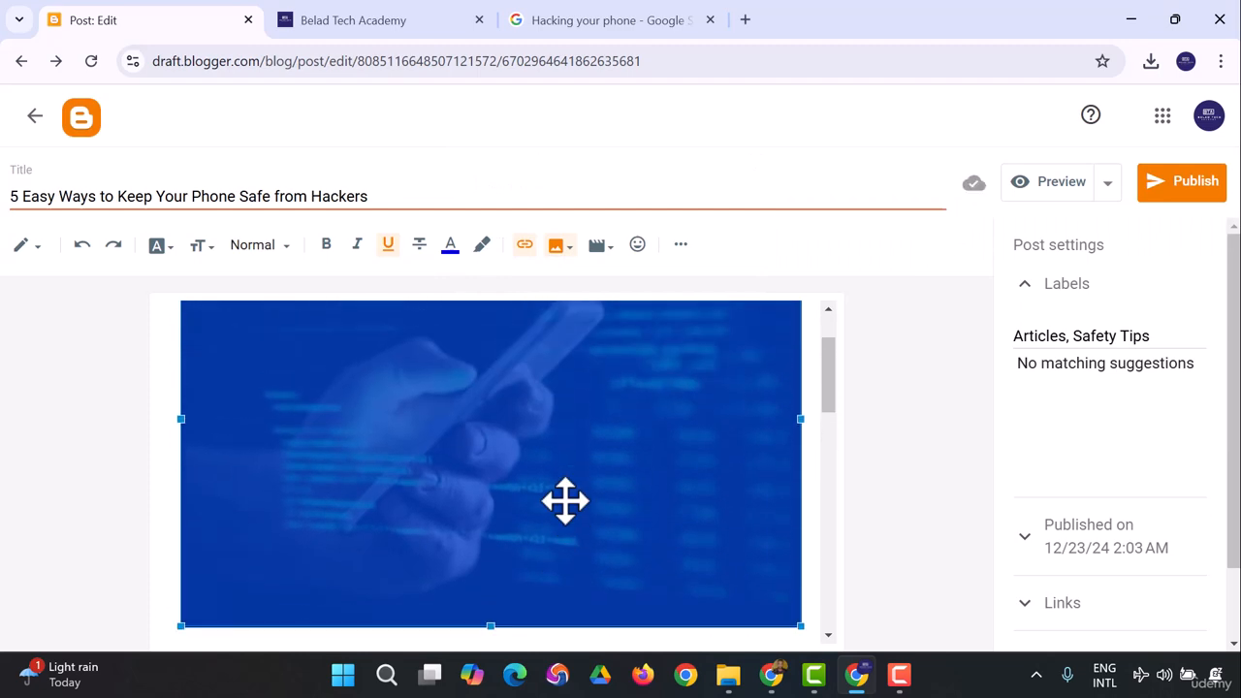
{"action": "scroll", "coordinate": [681, 477], "scroll_direction": "down", "scroll_amount": 2}
{"action": "left_click", "coordinate": [381, 539]}
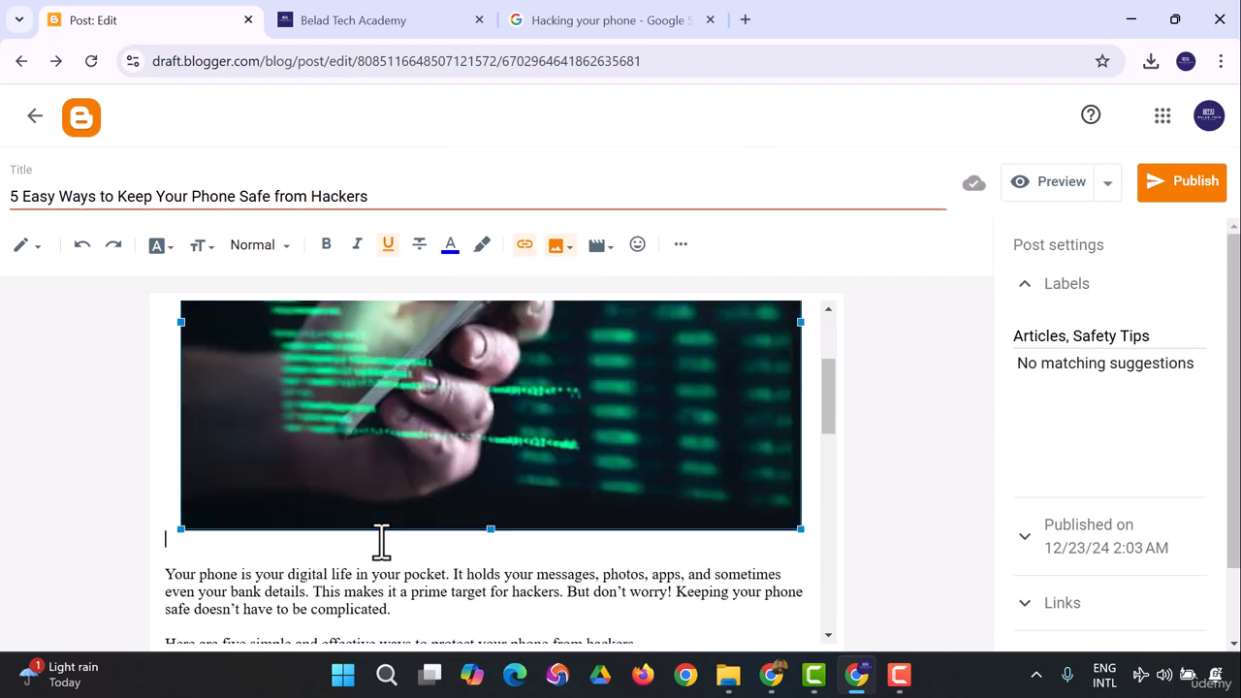
{"action": "scroll", "coordinate": [435, 443], "scroll_direction": "down", "scroll_amount": 6}
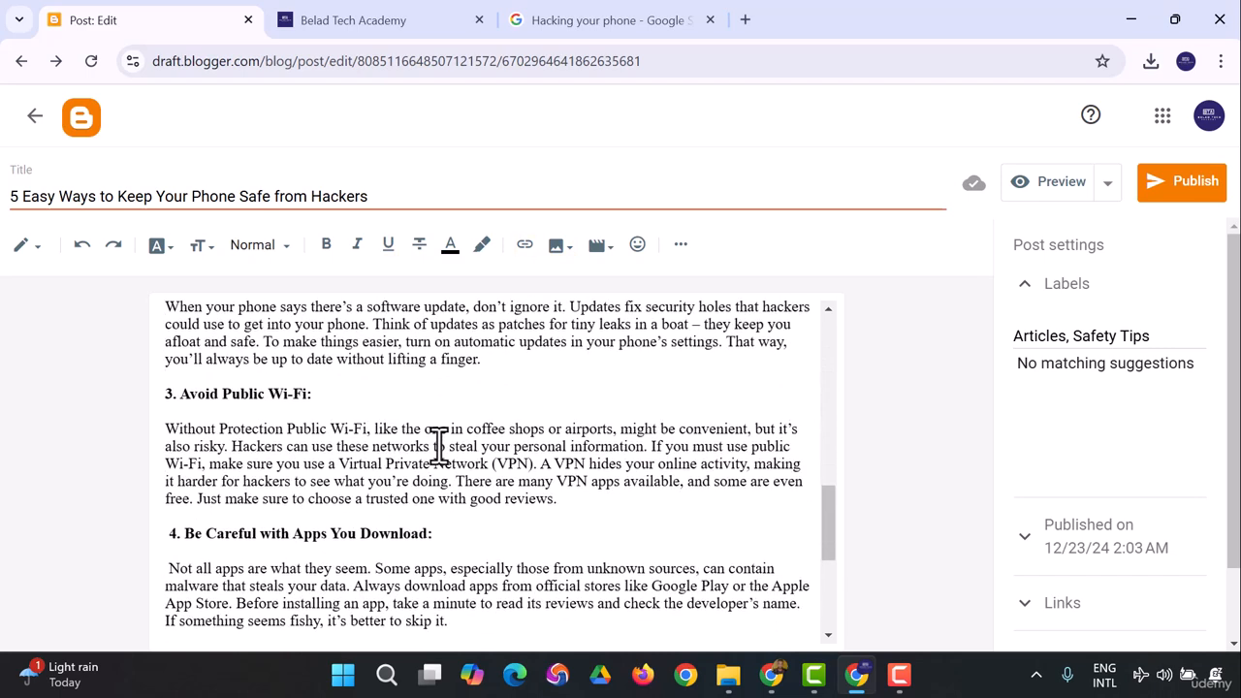
{"action": "scroll", "coordinate": [439, 446], "scroll_direction": "down", "scroll_amount": 3}
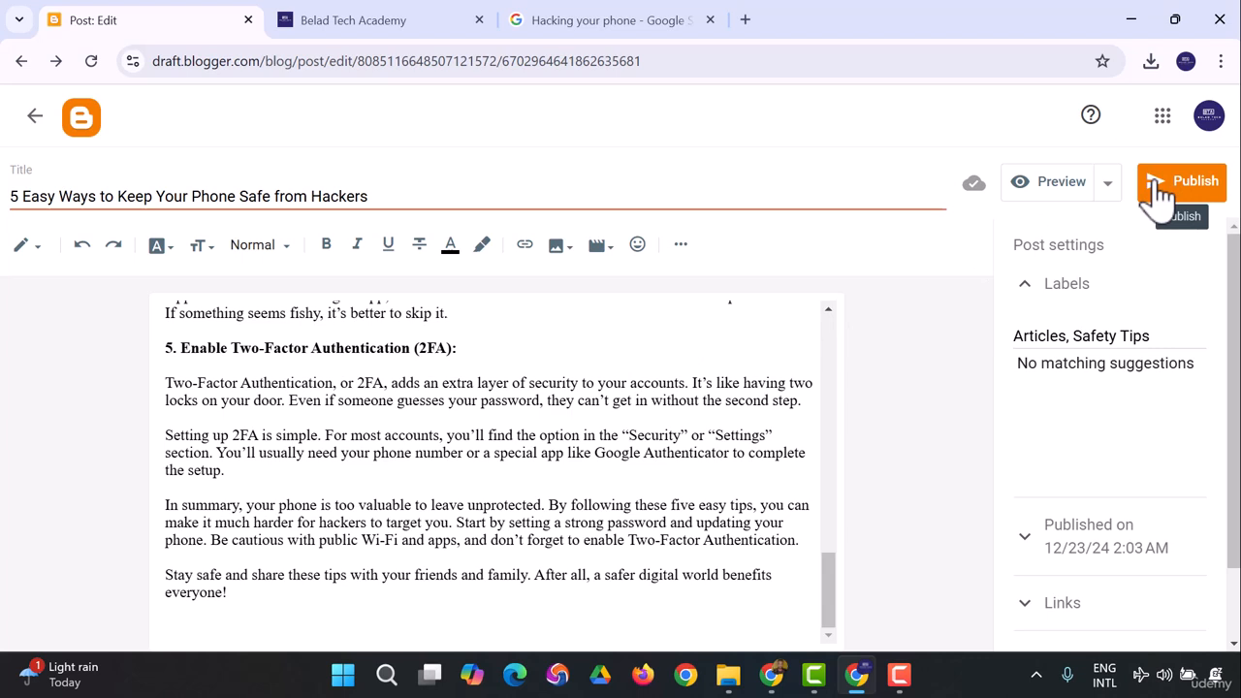
- Generate a preview of the post in a separate tab, and check the other preview and save options in the editor
{"action": "right_click", "coordinate": [1074, 198]}
{"action": "left_click", "coordinate": [1070, 200]}
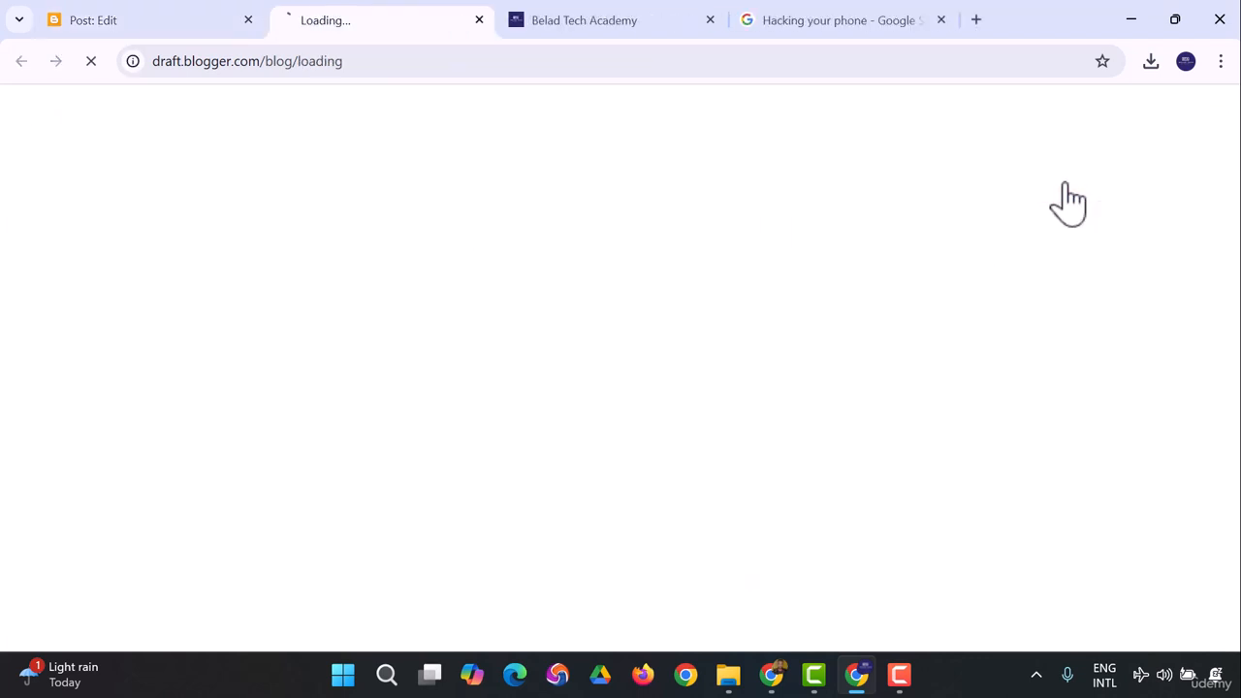
{"action": "left_click", "coordinate": [181, 27]}
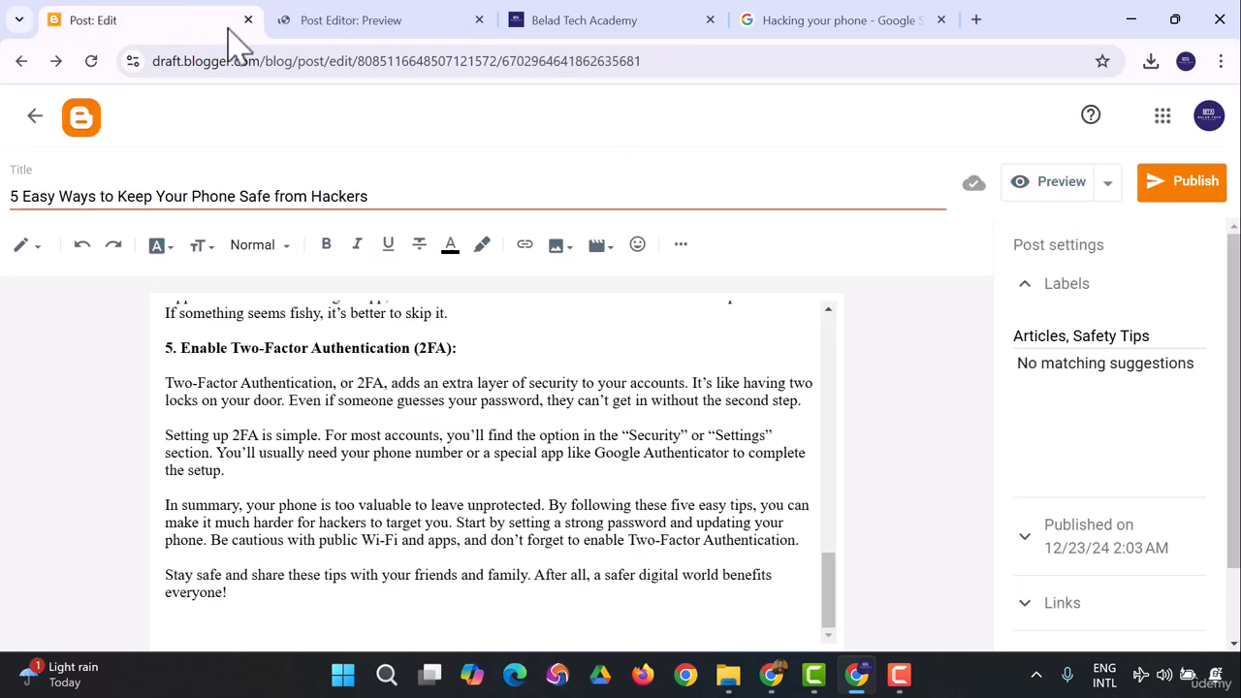
{"action": "left_click", "coordinate": [1108, 186]}
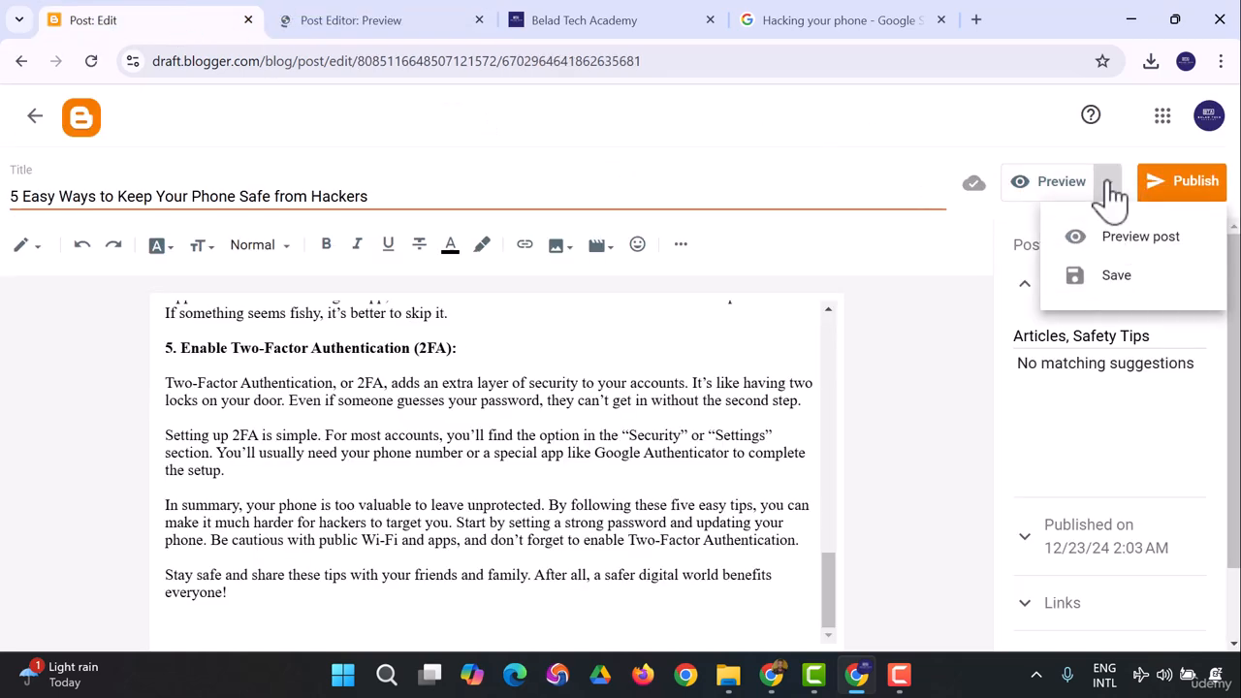
{"action": "left_click", "coordinate": [1113, 194]}
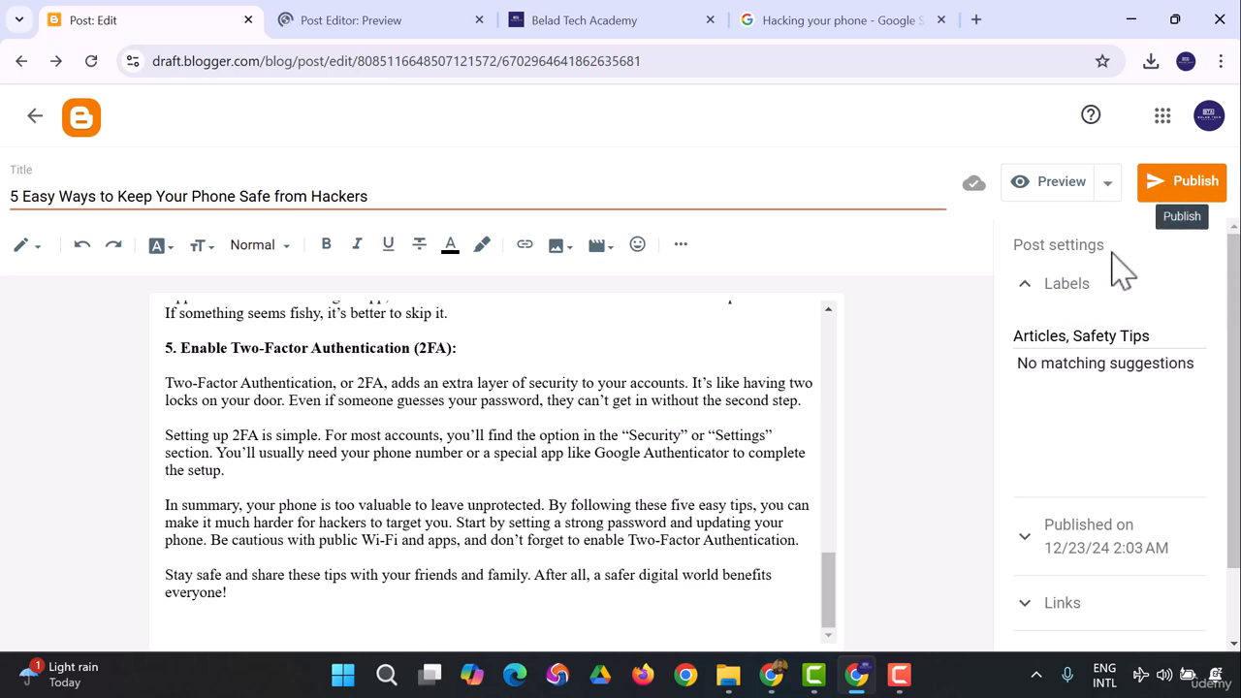
- Examine the previewed post from its title and header image down to the tags and share buttons
{"action": "left_click", "coordinate": [412, 17]}
{"action": "scroll", "coordinate": [534, 236], "scroll_direction": "down", "scroll_amount": 3}
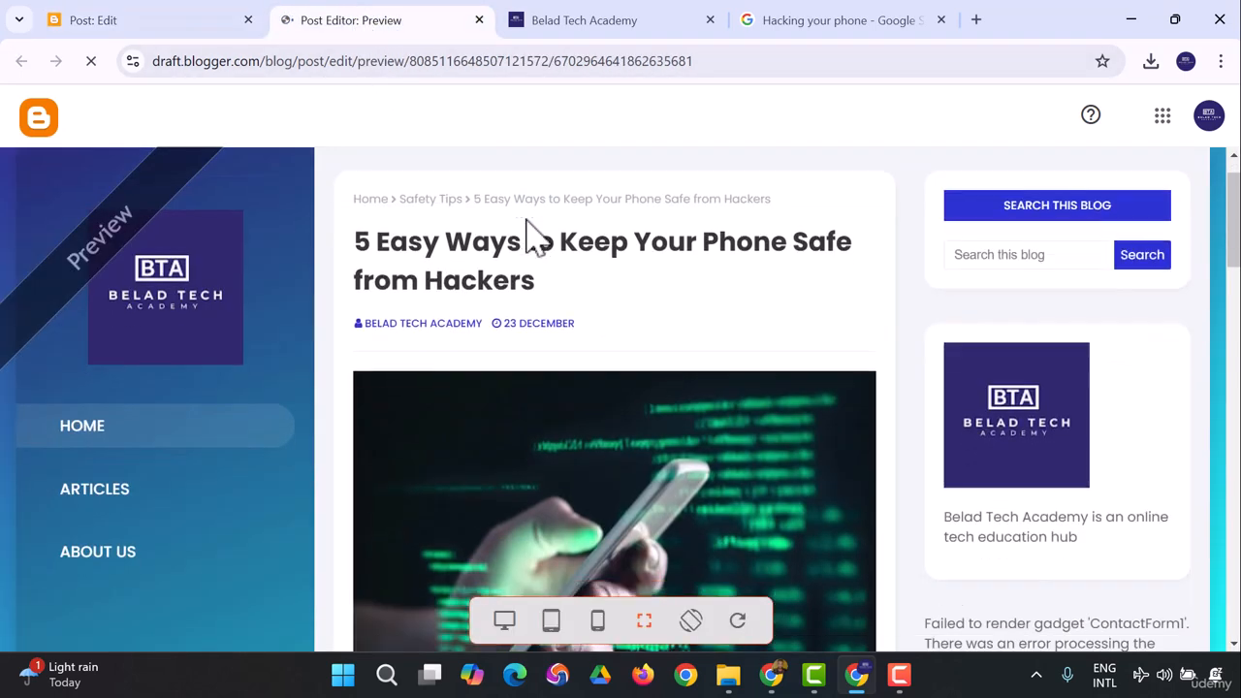
{"action": "scroll", "coordinate": [534, 236], "scroll_direction": "down", "scroll_amount": 10}
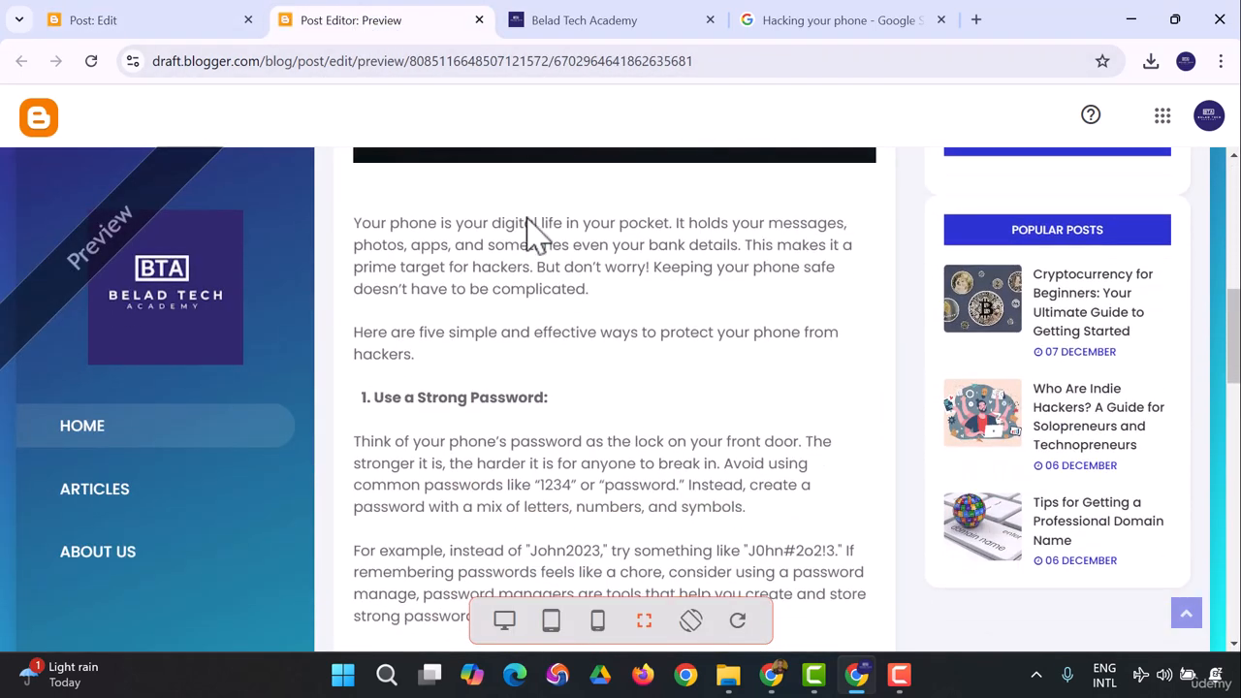
{"action": "scroll", "coordinate": [534, 236], "scroll_direction": "down", "scroll_amount": 10}
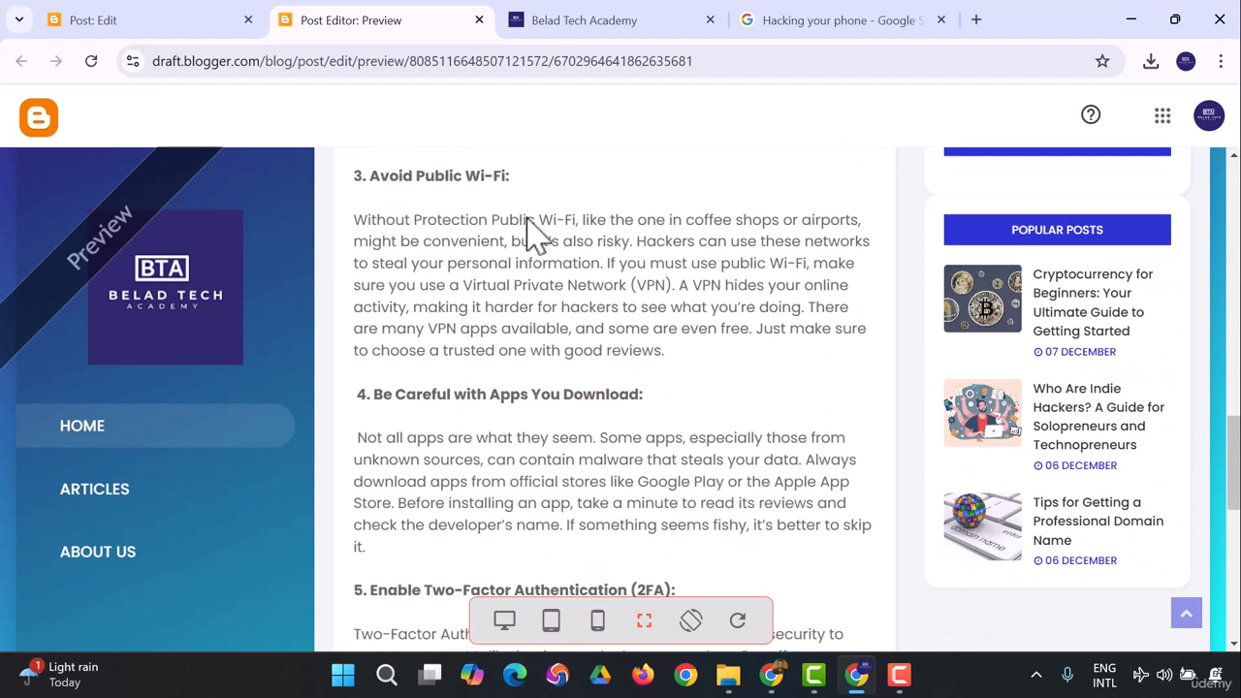
{"action": "scroll", "coordinate": [534, 236], "scroll_direction": "down", "scroll_amount": 3}
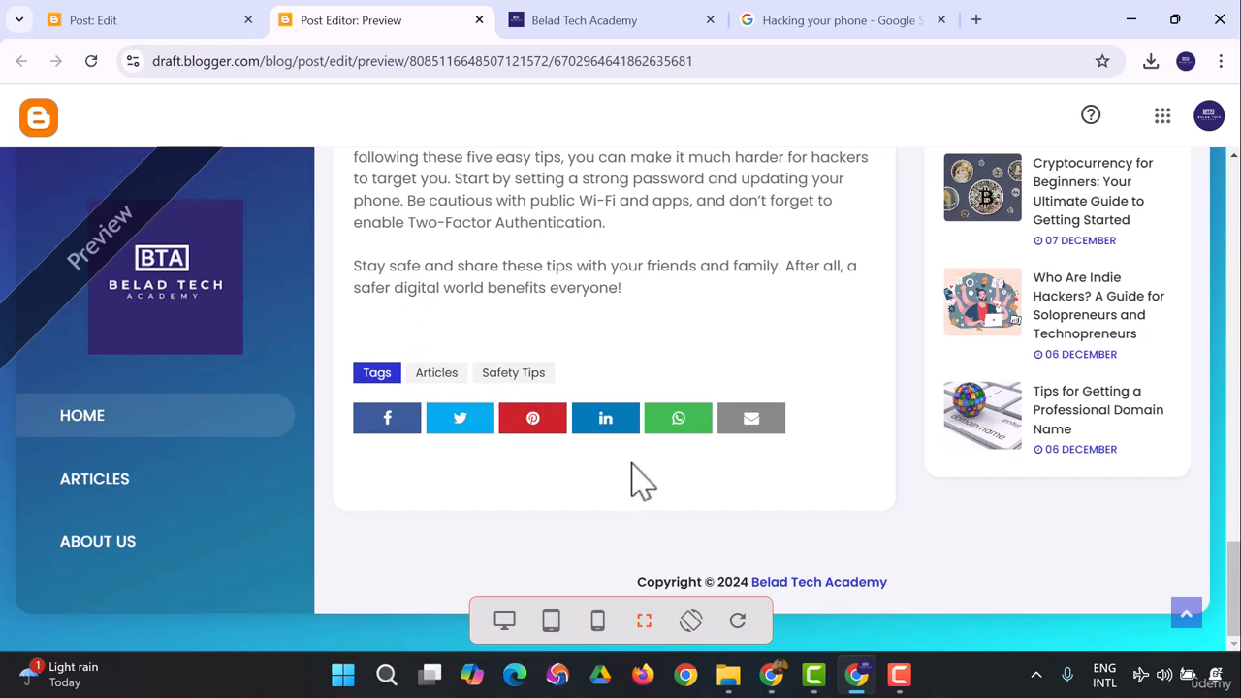
{"action": "scroll", "coordinate": [839, 577], "scroll_direction": "up", "scroll_amount": 2}
{"action": "scroll", "coordinate": [734, 526], "scroll_direction": "up", "scroll_amount": 20}
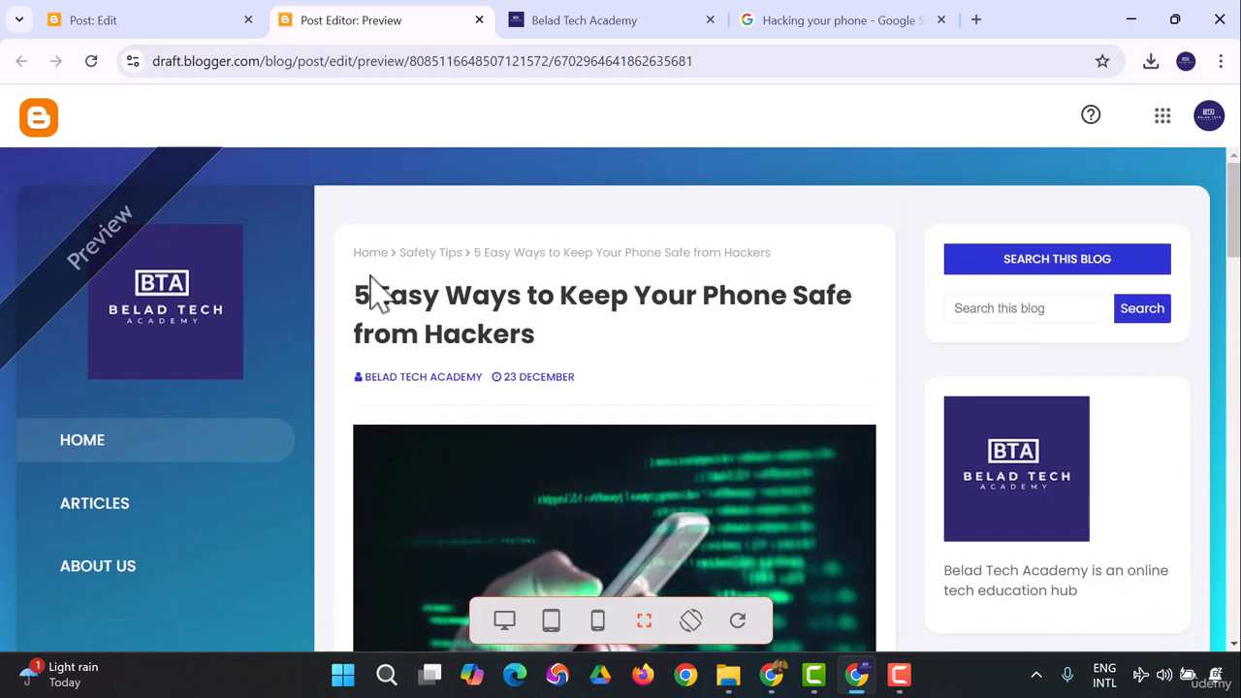
- Return to the post editor and review the publication date and time settings, including the December 2024 calendar
{"action": "left_click", "coordinate": [167, 19]}
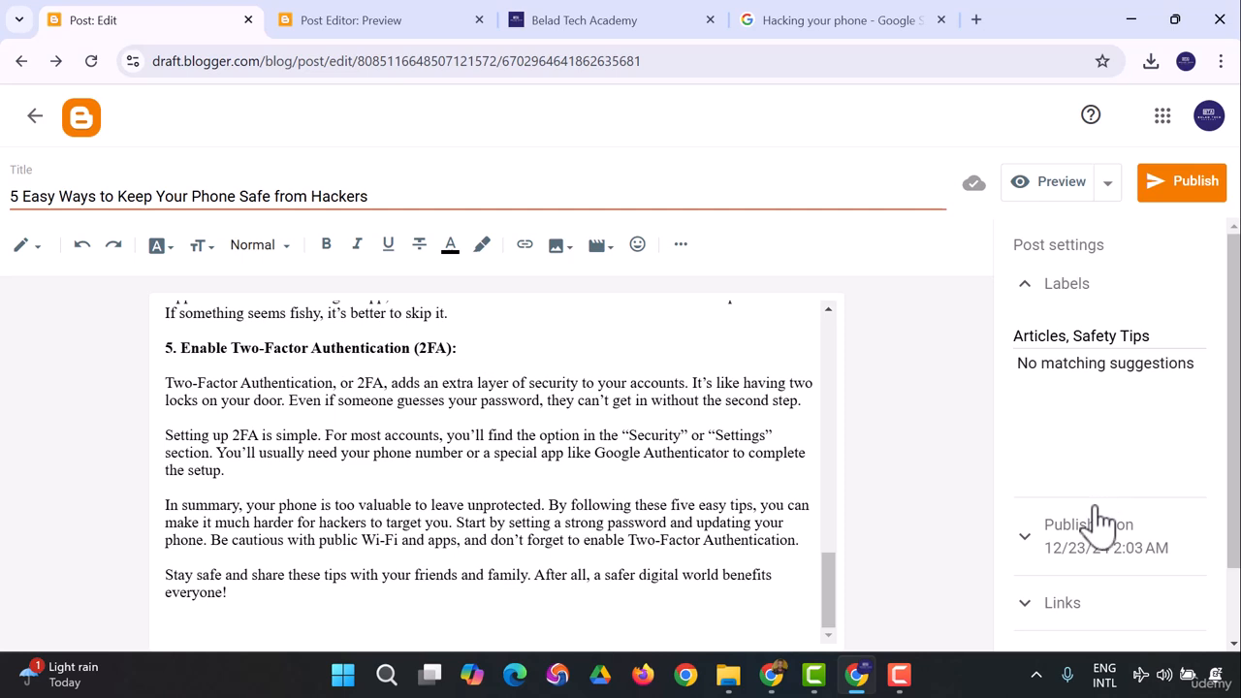
{"action": "scroll", "coordinate": [1100, 524], "scroll_direction": "down", "scroll_amount": 1}
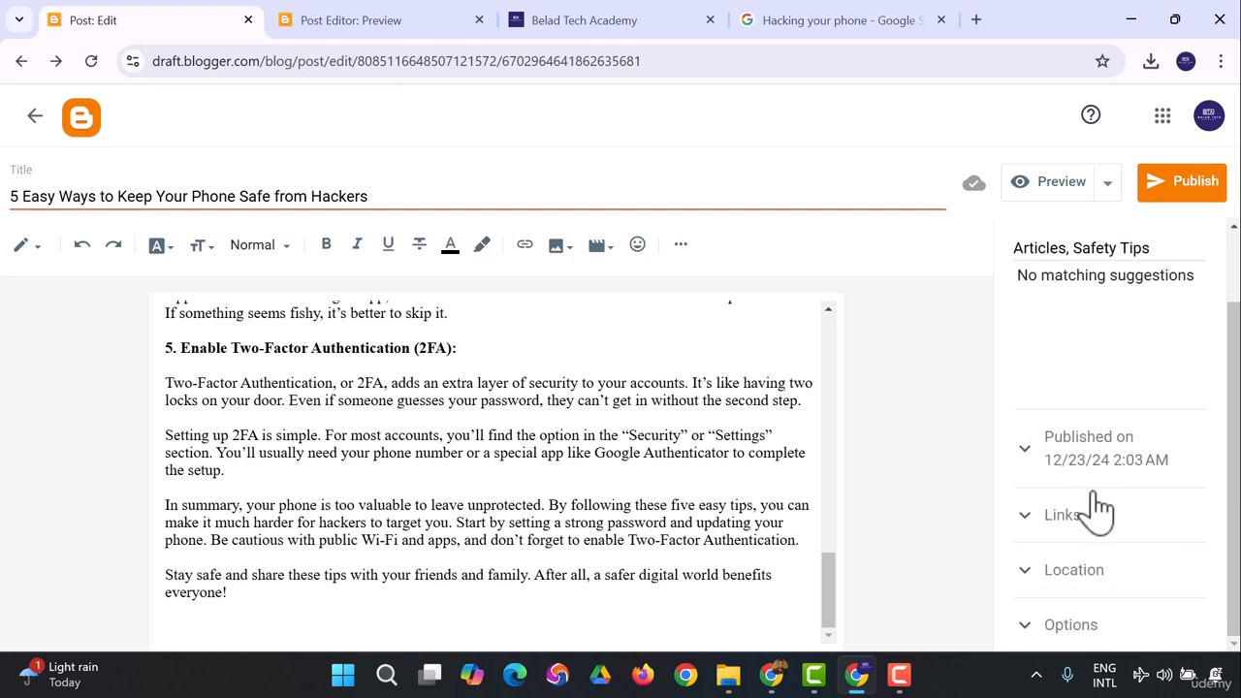
{"action": "left_click", "coordinate": [1081, 463]}
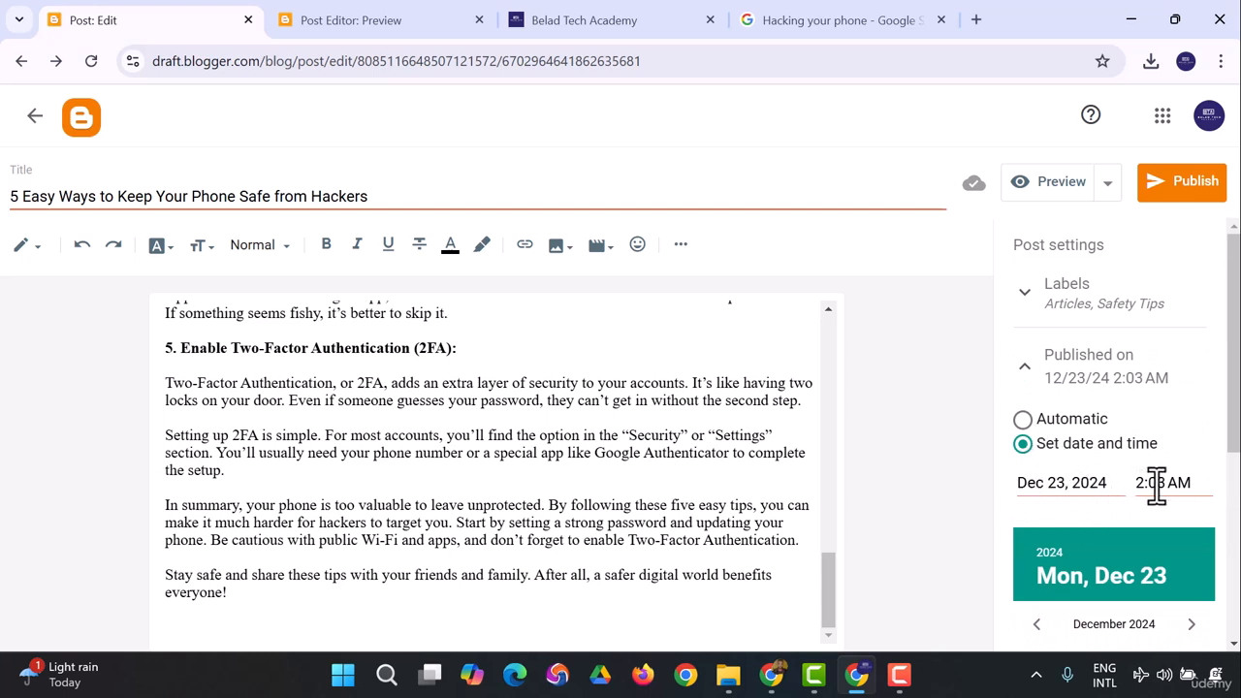
{"action": "scroll", "coordinate": [1105, 499], "scroll_direction": "down", "scroll_amount": 2}
{"action": "scroll", "coordinate": [1106, 514], "scroll_direction": "down", "scroll_amount": 2}
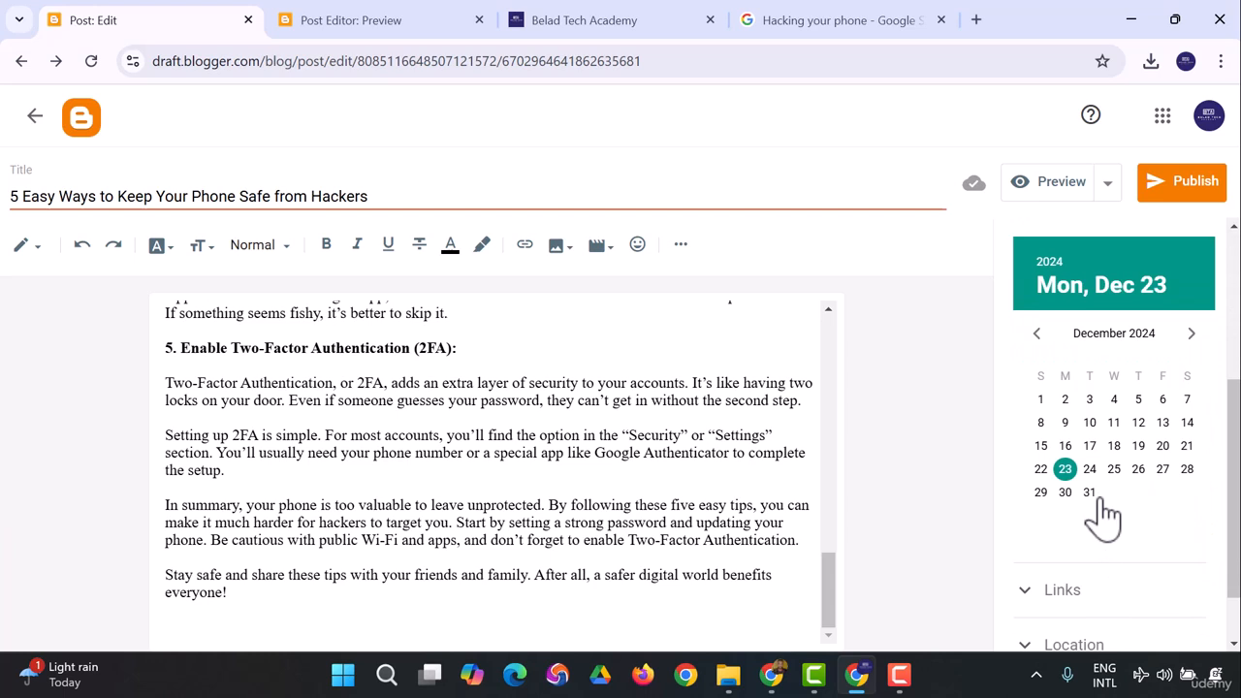
{"action": "scroll", "coordinate": [1102, 504], "scroll_direction": "up", "scroll_amount": 3}
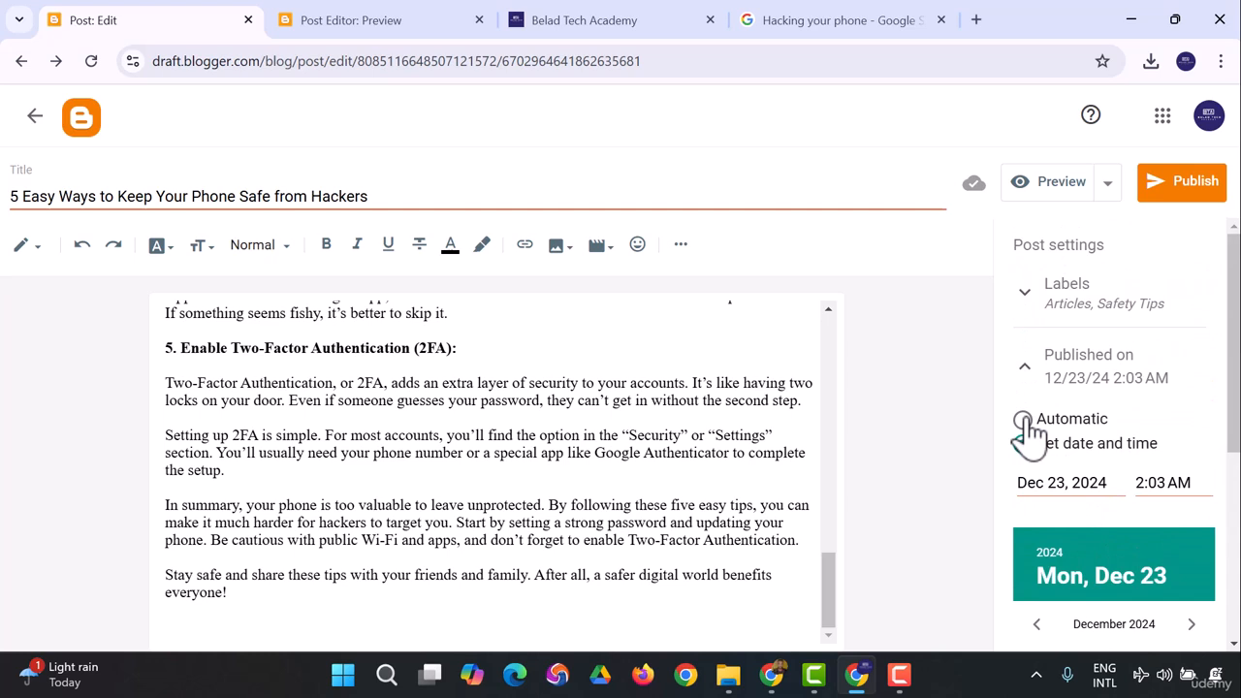
{"action": "left_click", "coordinate": [1026, 385]}
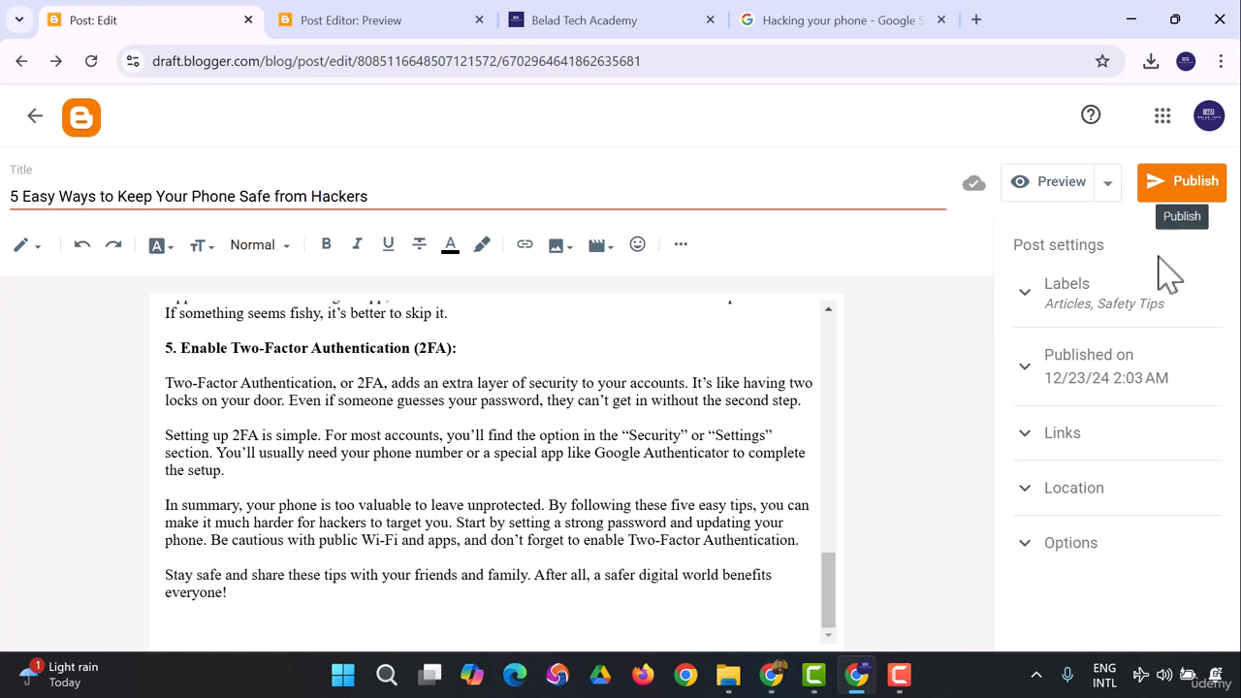
- Set the post's publication date to Automatic instead of a set date and time
{"action": "left_click", "coordinate": [1074, 371]}
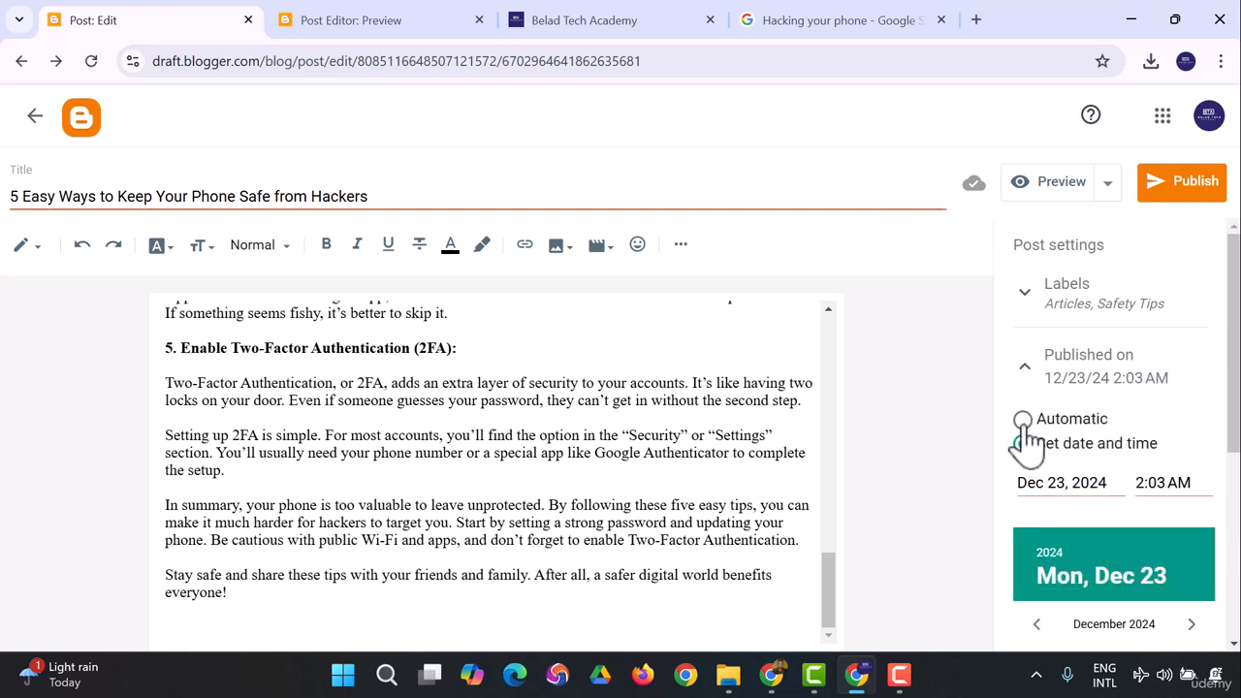
{"action": "left_click", "coordinate": [1026, 422]}
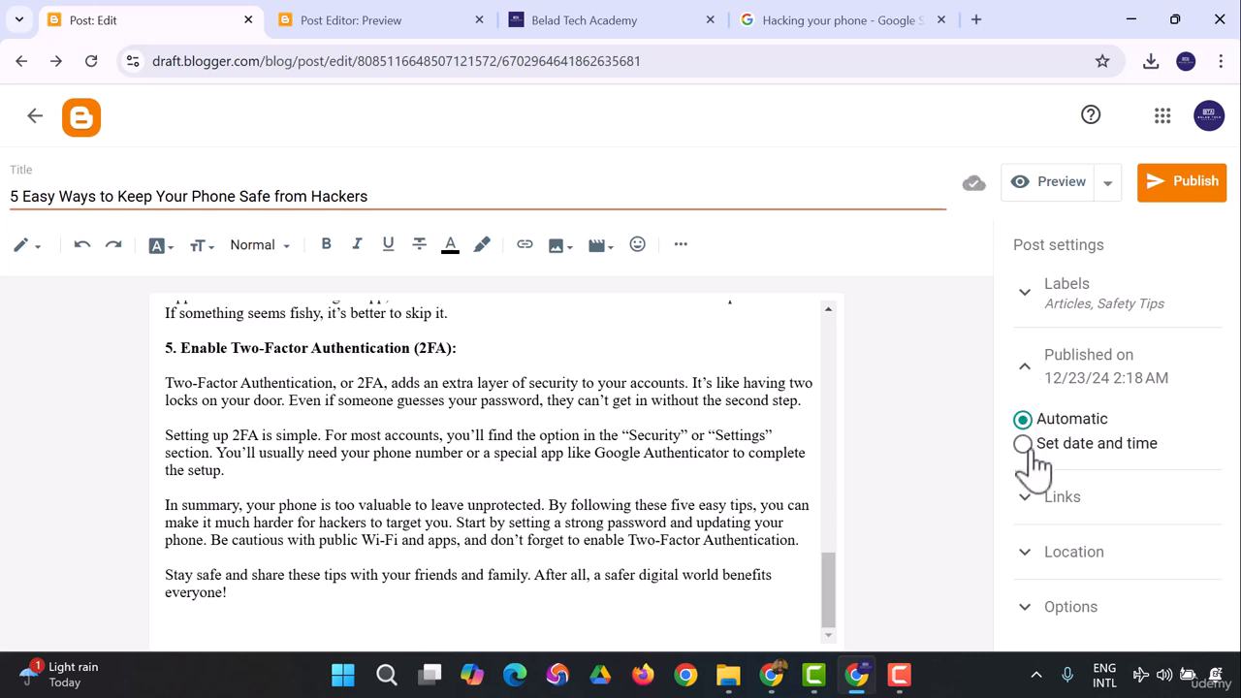
{"action": "left_click", "coordinate": [1028, 373]}
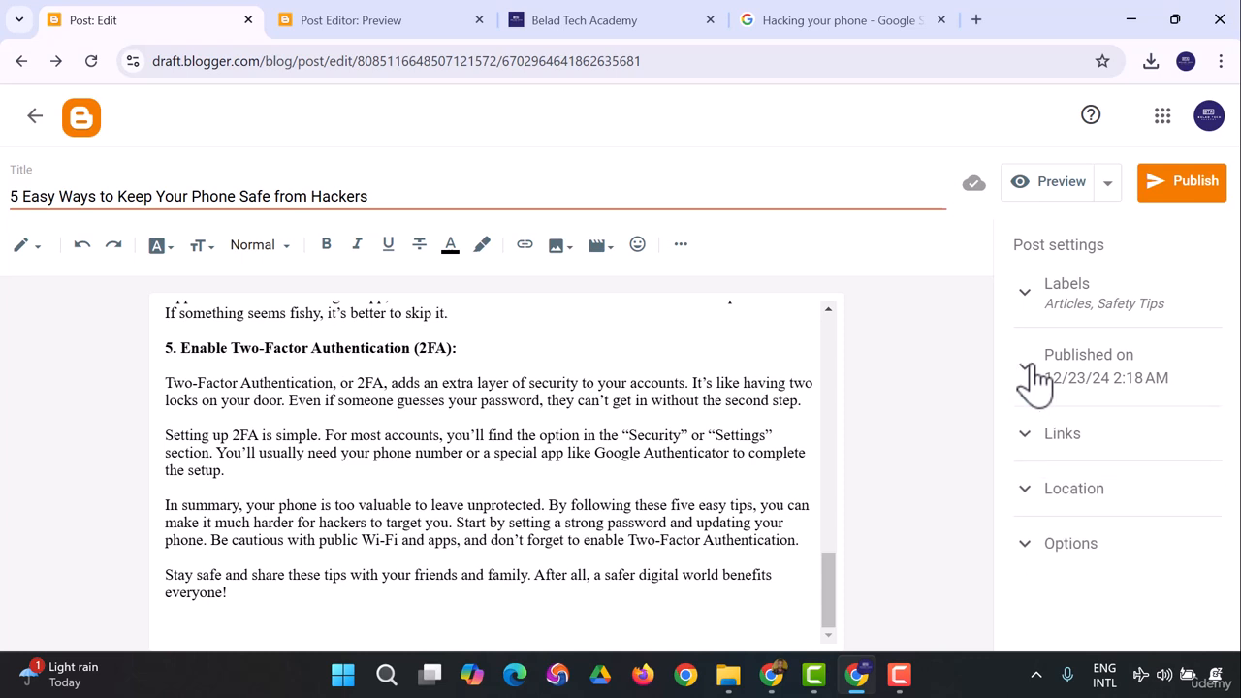
- Review the post's link settings, trying the custom permalink option and returning to the automatic one
{"action": "left_click", "coordinate": [1038, 448]}
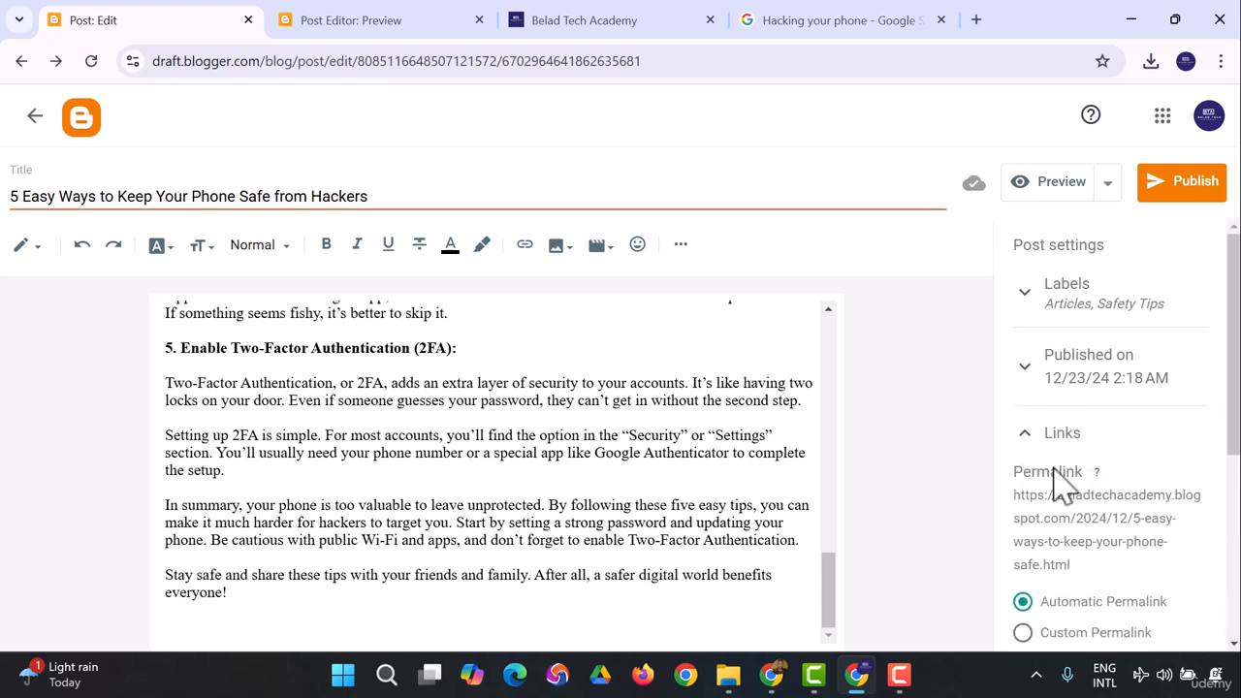
{"action": "scroll", "coordinate": [1097, 504], "scroll_direction": "down", "scroll_amount": 2}
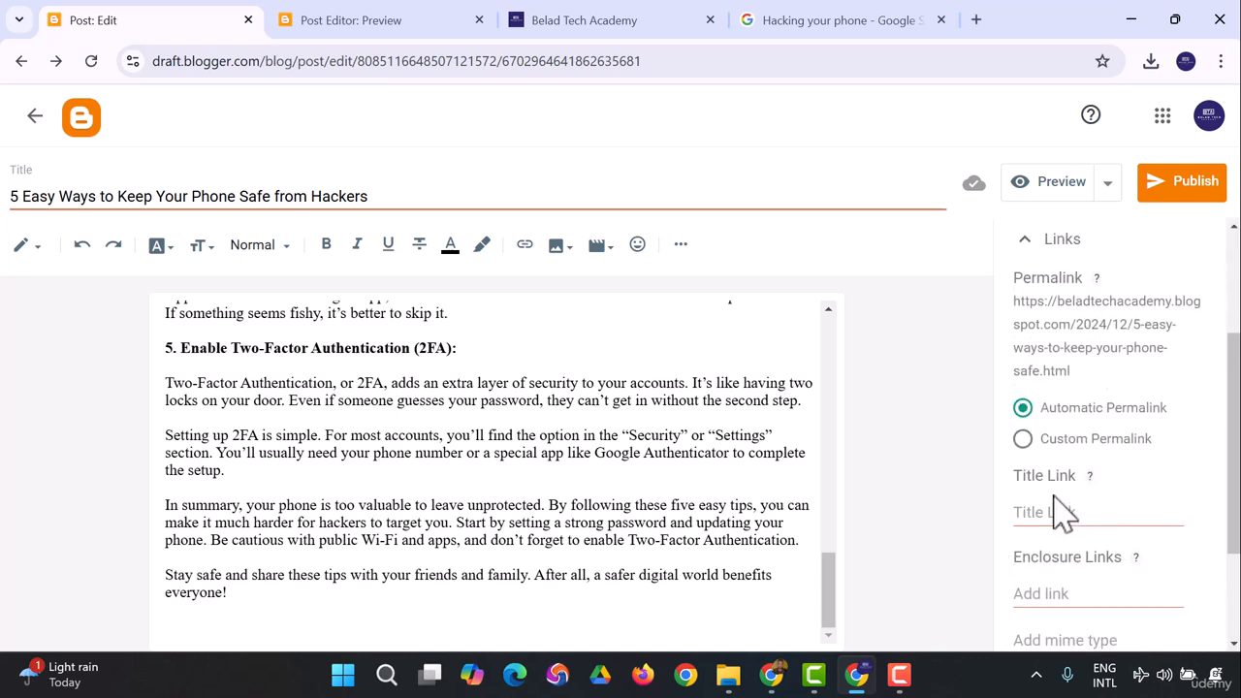
{"action": "left_click", "coordinate": [1023, 440]}
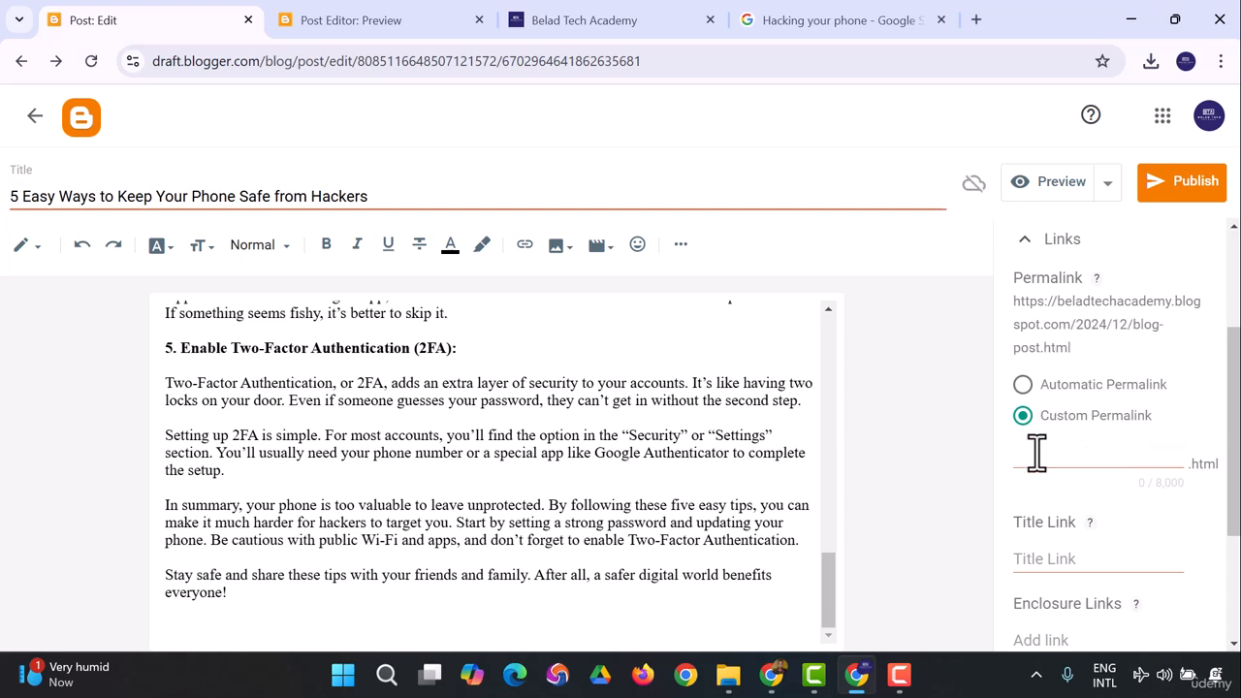
{"action": "left_click", "coordinate": [1024, 386]}
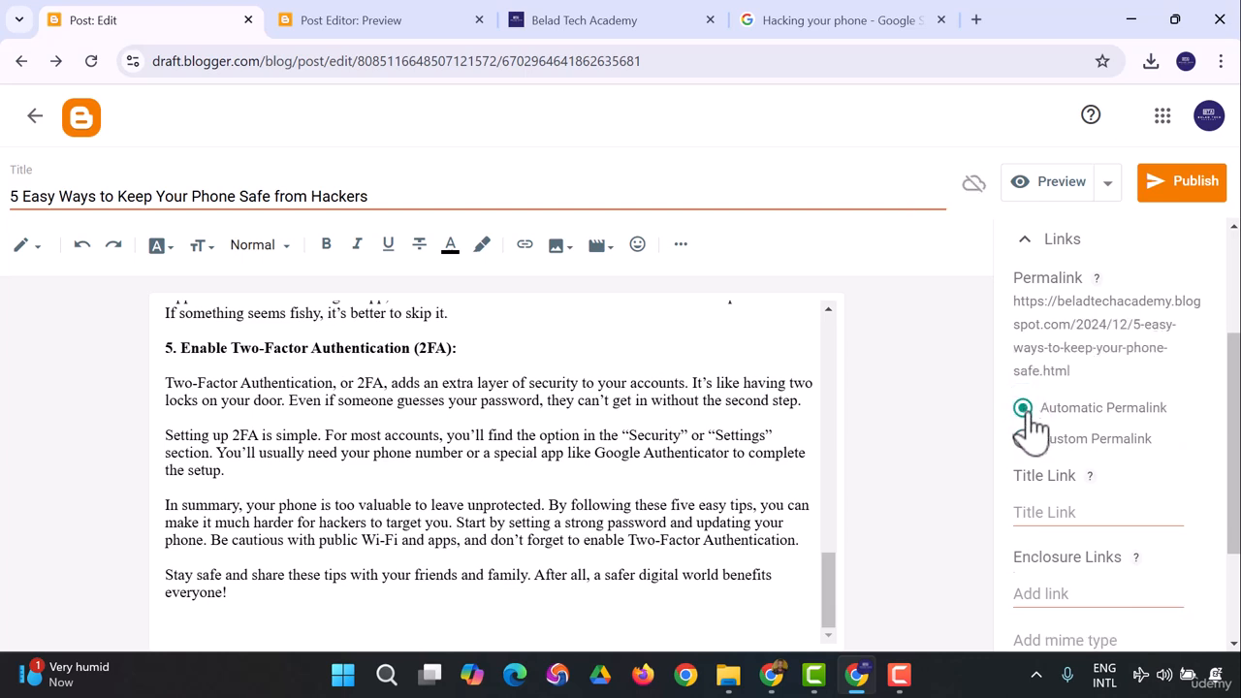
{"action": "scroll", "coordinate": [1066, 484], "scroll_direction": "down", "scroll_amount": 2}
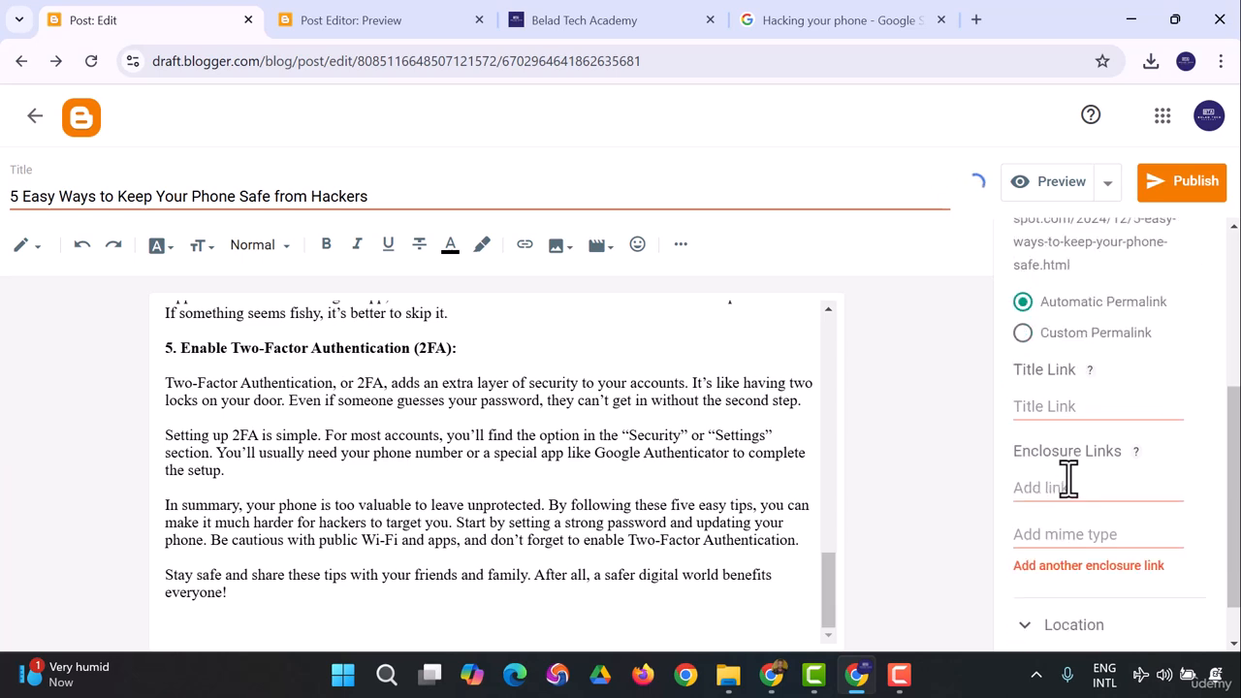
{"action": "scroll", "coordinate": [1067, 472], "scroll_direction": "up", "scroll_amount": 3}
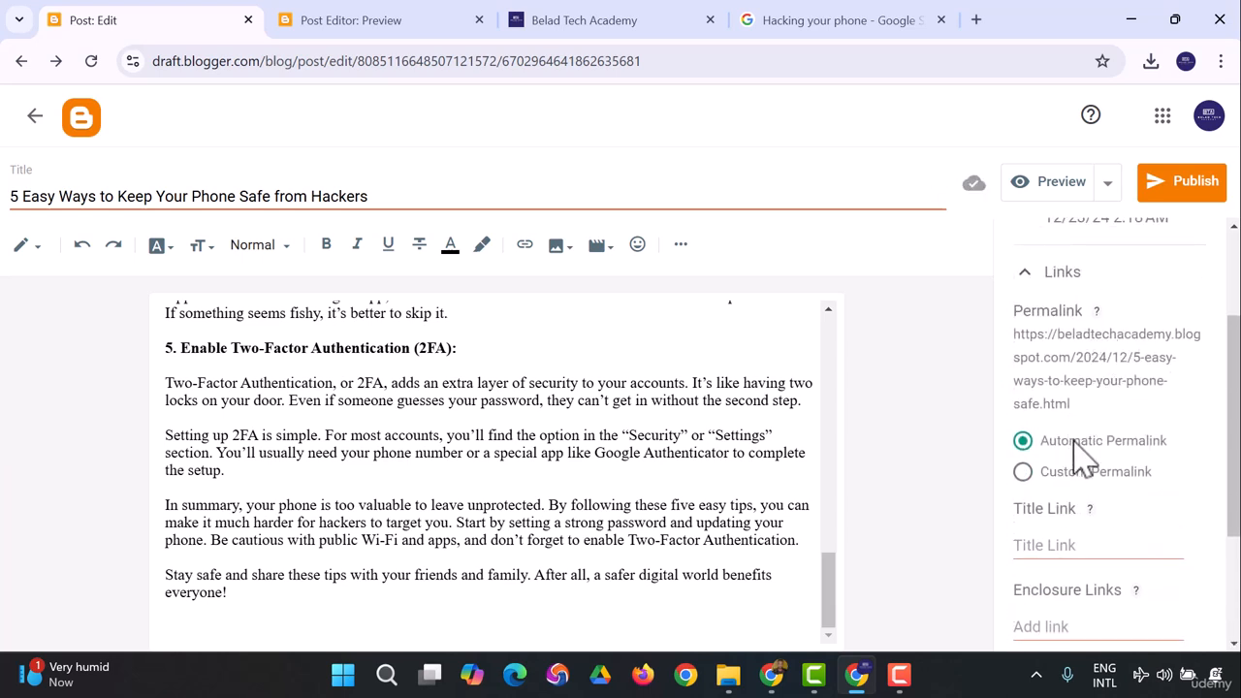
{"action": "scroll", "coordinate": [1076, 475], "scroll_direction": "down", "scroll_amount": 2}
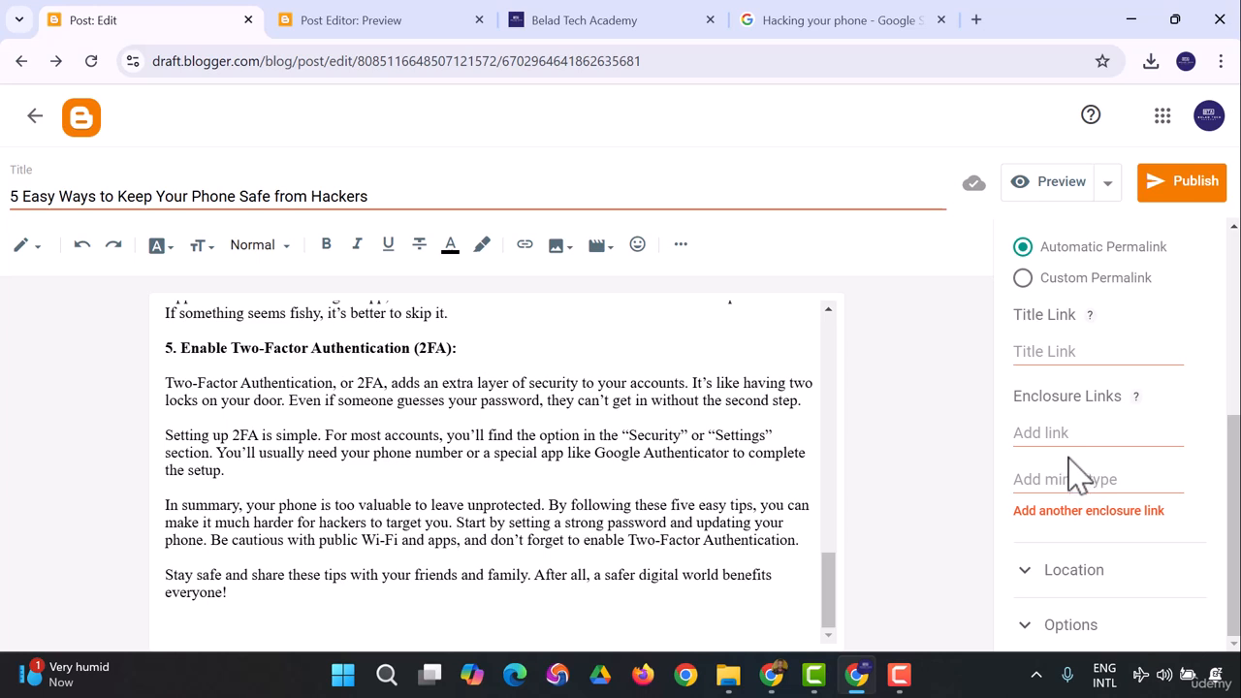
- Give the post the custom permalink "safety-tips-for-mobile-phones"
{"action": "left_click", "coordinate": [1025, 279]}
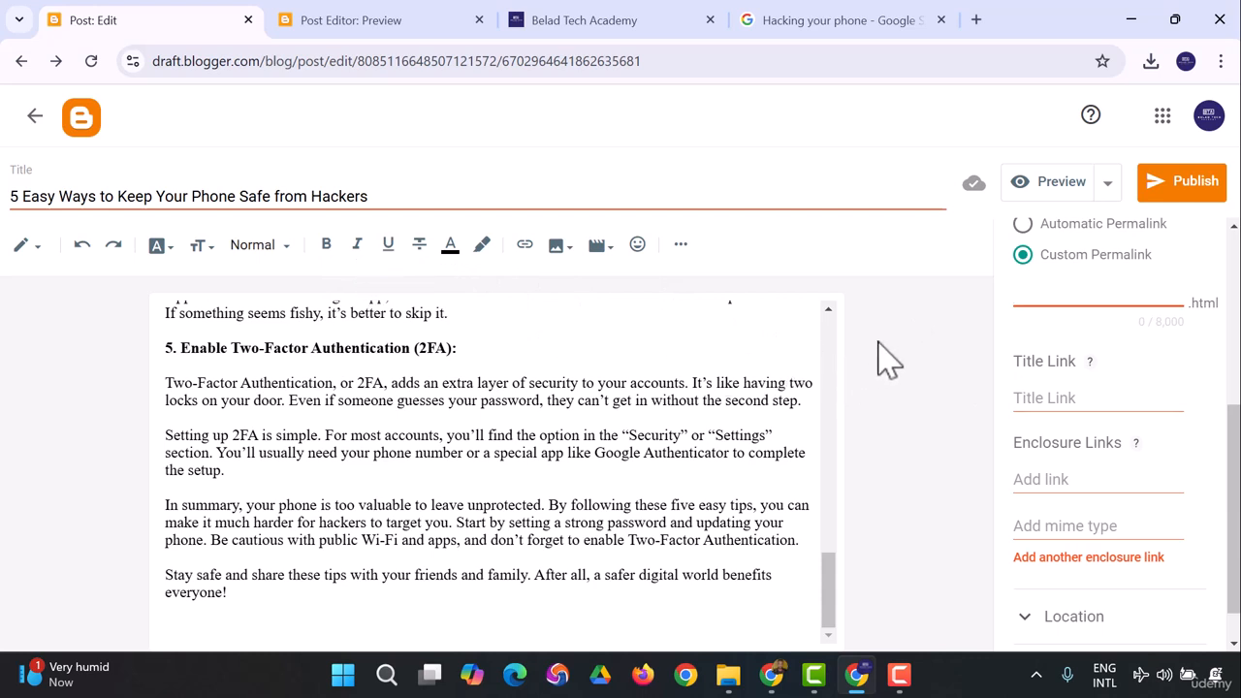
{"action": "type", "text": "sa"}
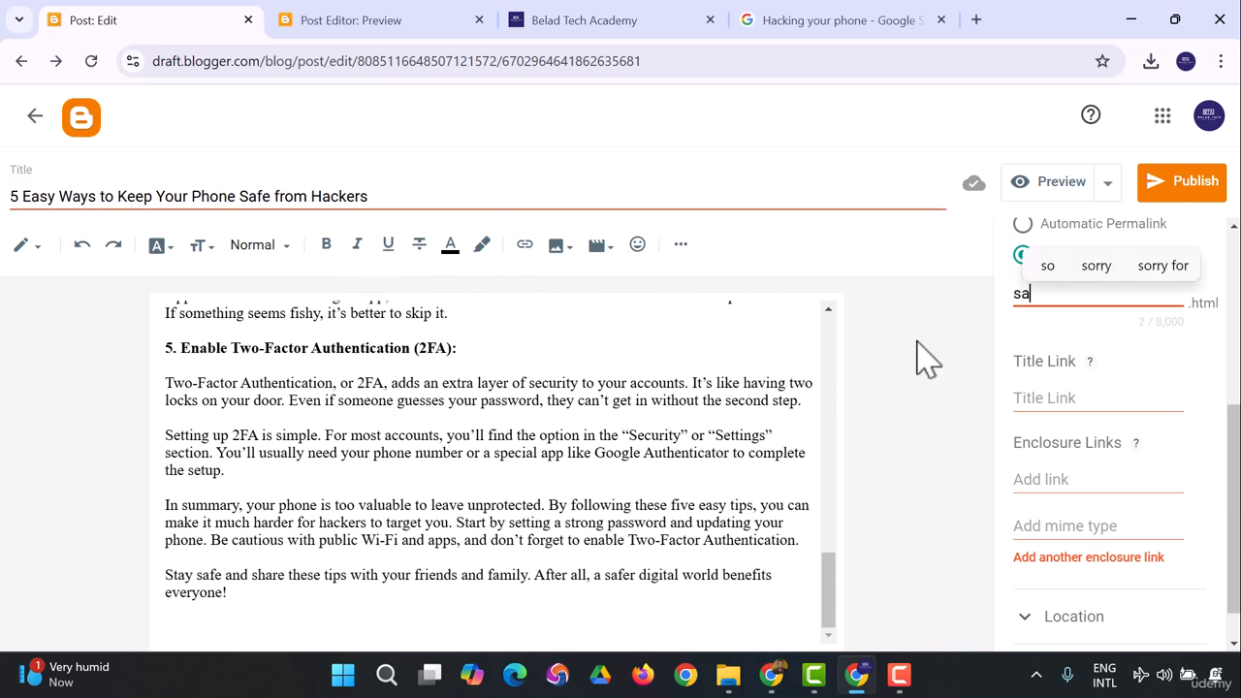
{"action": "type", "text": "fet"}
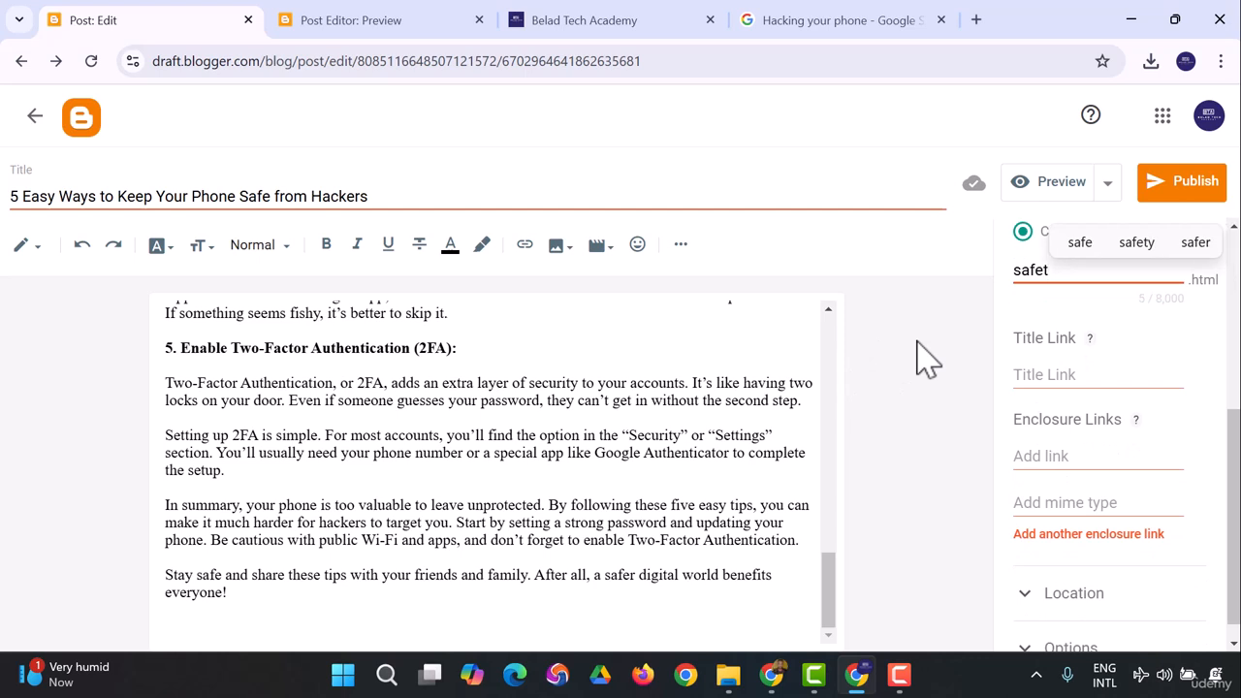
{"action": "type", "text": "y-tips-for-mobile"}
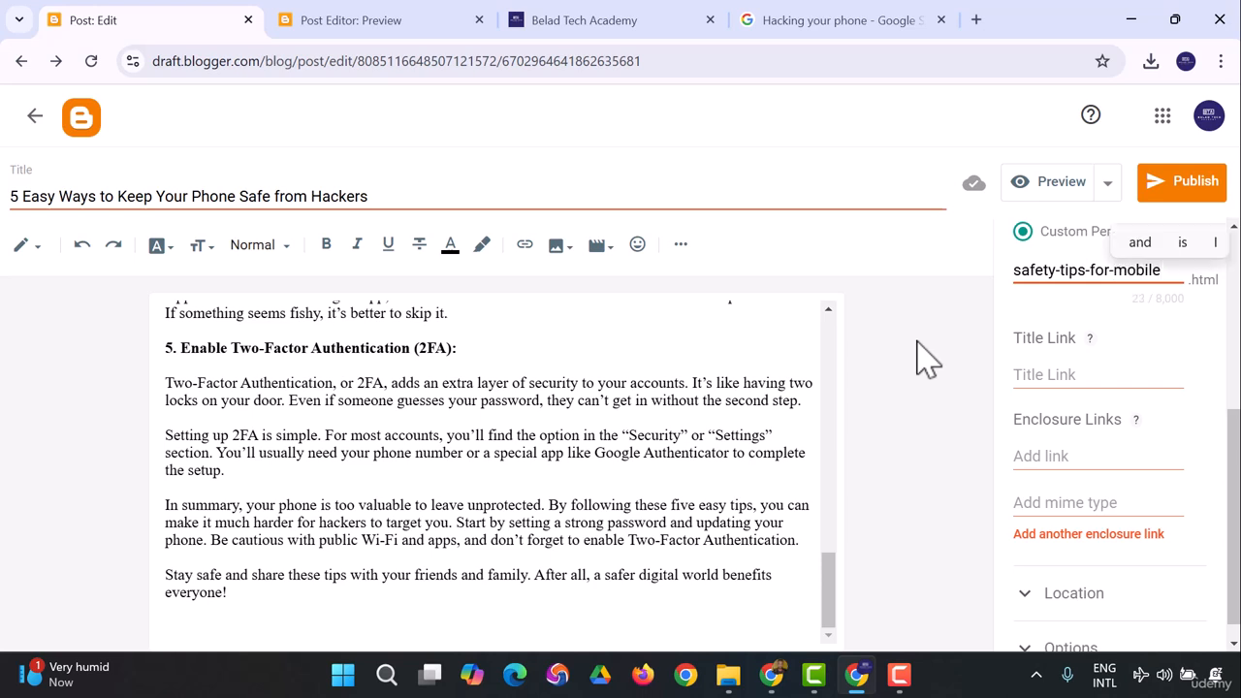
{"action": "key", "text": "BackSpace"}
{"action": "type", "text": "-phones"}
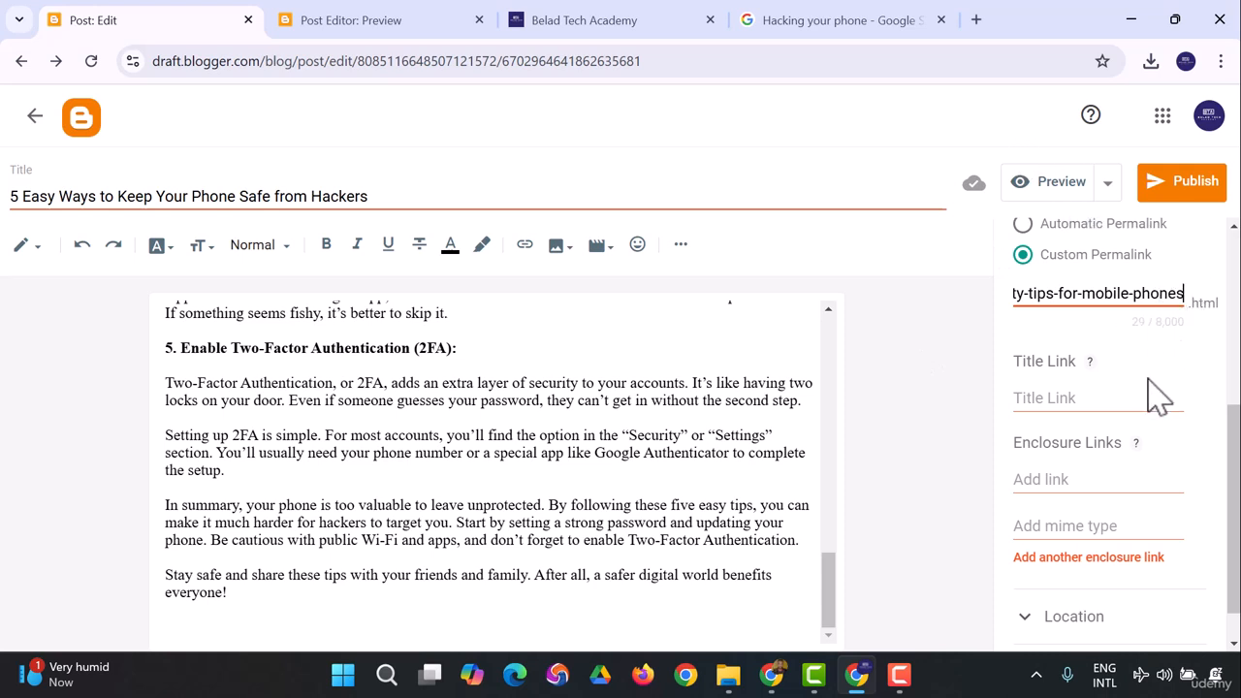
- Read the help hints for the post's title link and enclosure links
{"action": "scroll", "coordinate": [1147, 394], "scroll_direction": "down", "scroll_amount": 1}
{"action": "left_click", "coordinate": [1081, 352]}
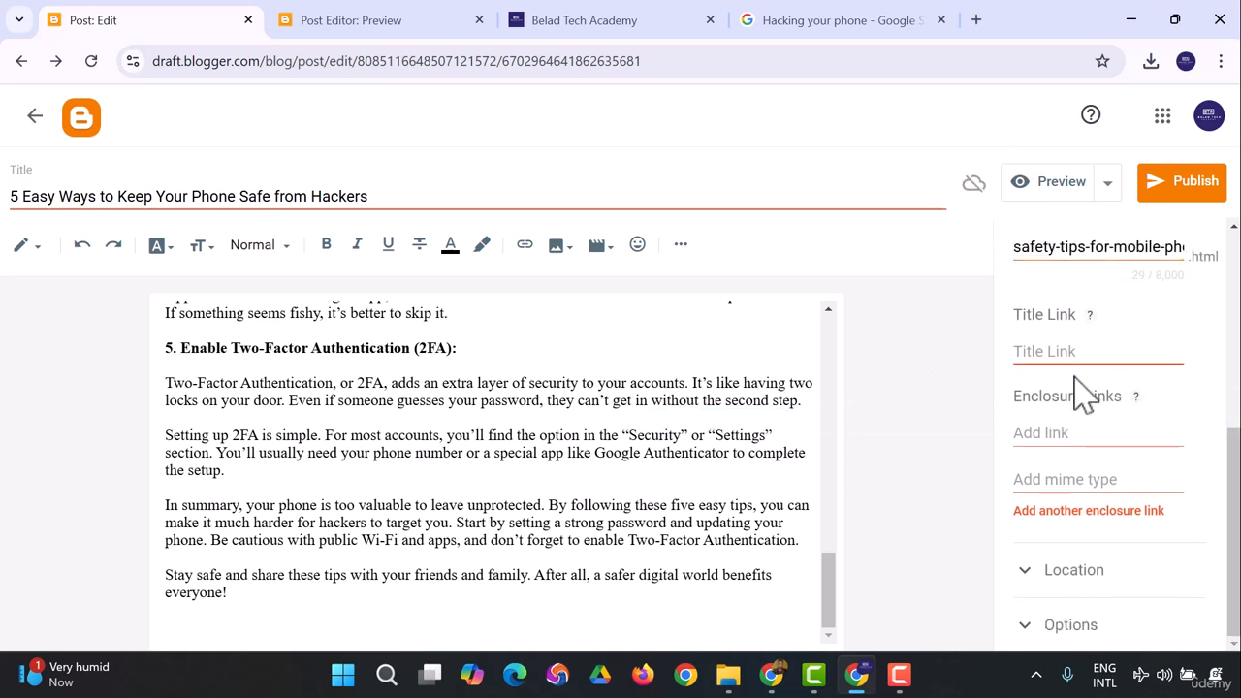
{"action": "mouse_move", "coordinate": [1092, 323]}
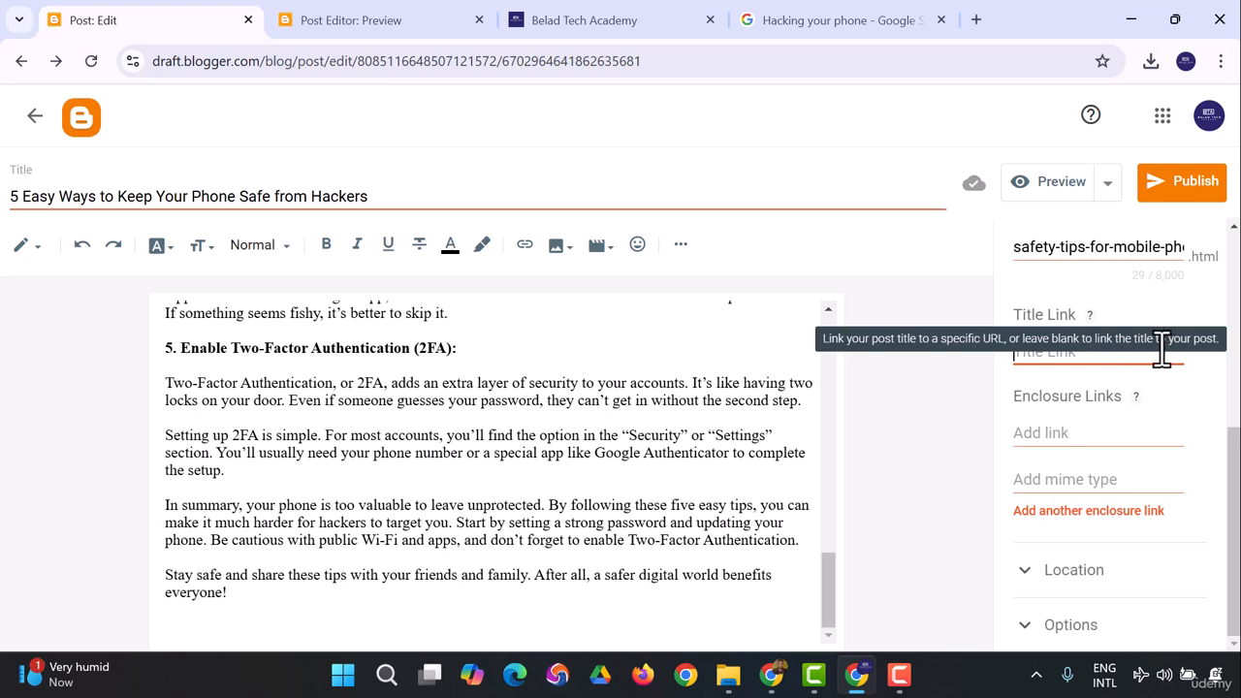
{"action": "mouse_move", "coordinate": [1143, 408]}
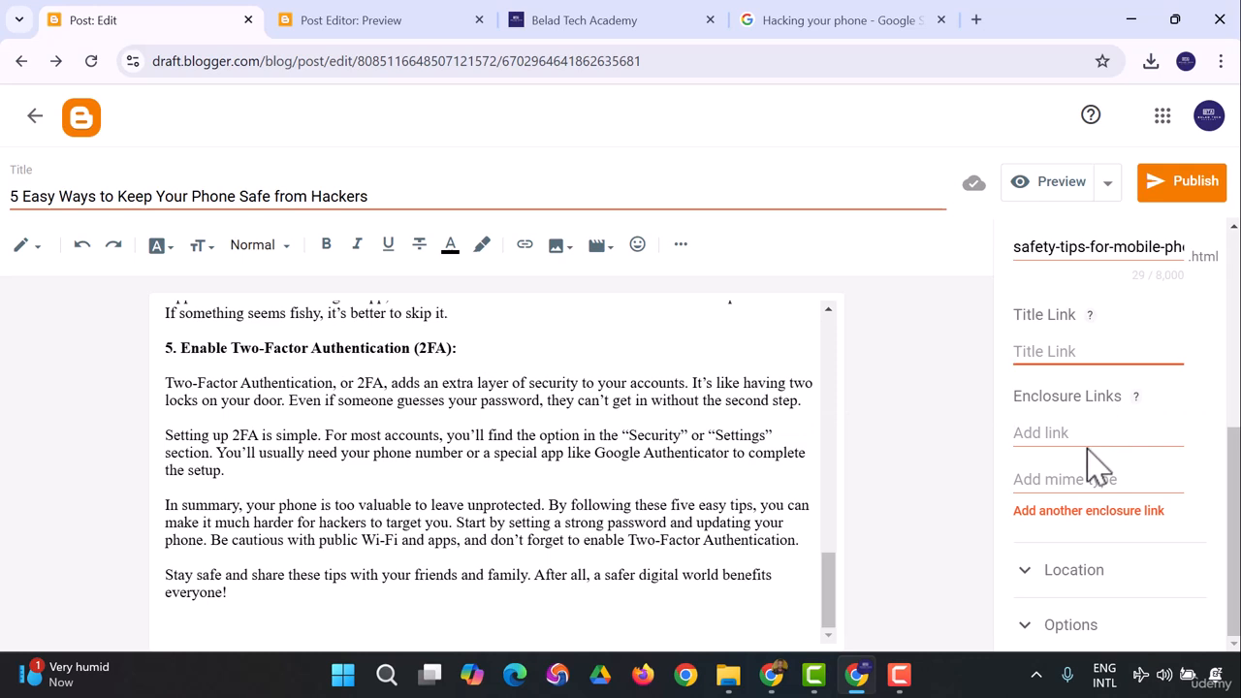
- Check the post's location and reader comment options, and collapse the settings sections
{"action": "left_click", "coordinate": [1030, 574]}
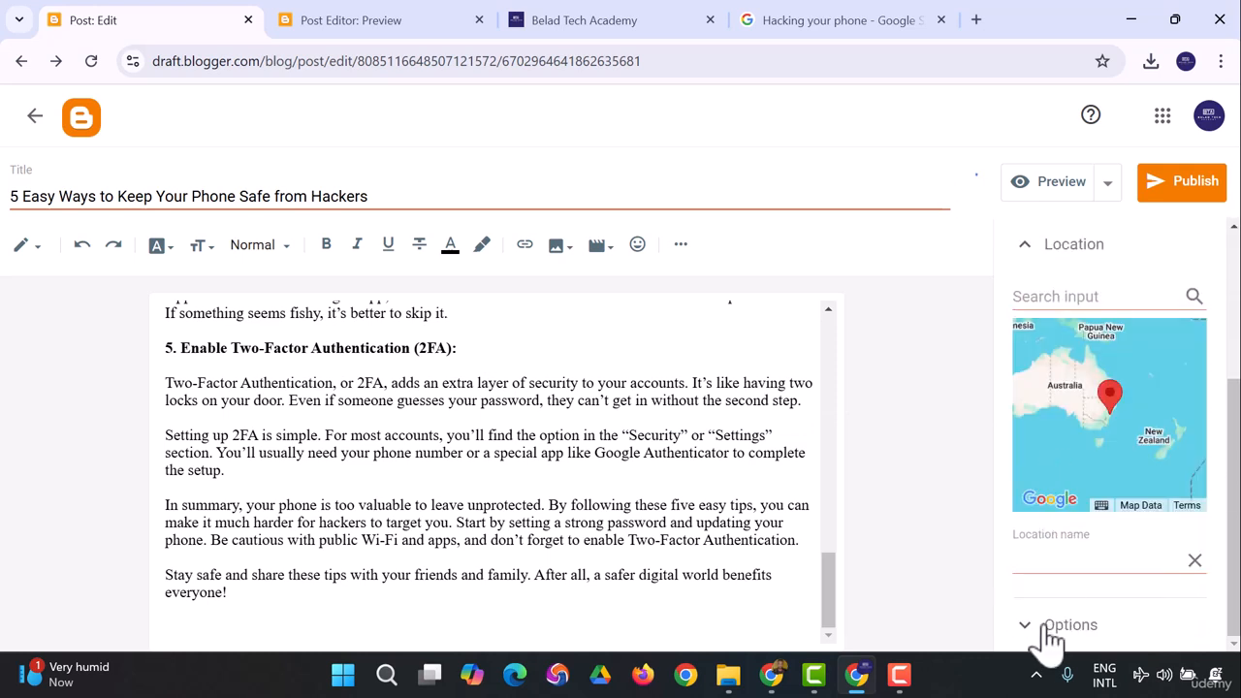
{"action": "left_click", "coordinate": [1056, 626]}
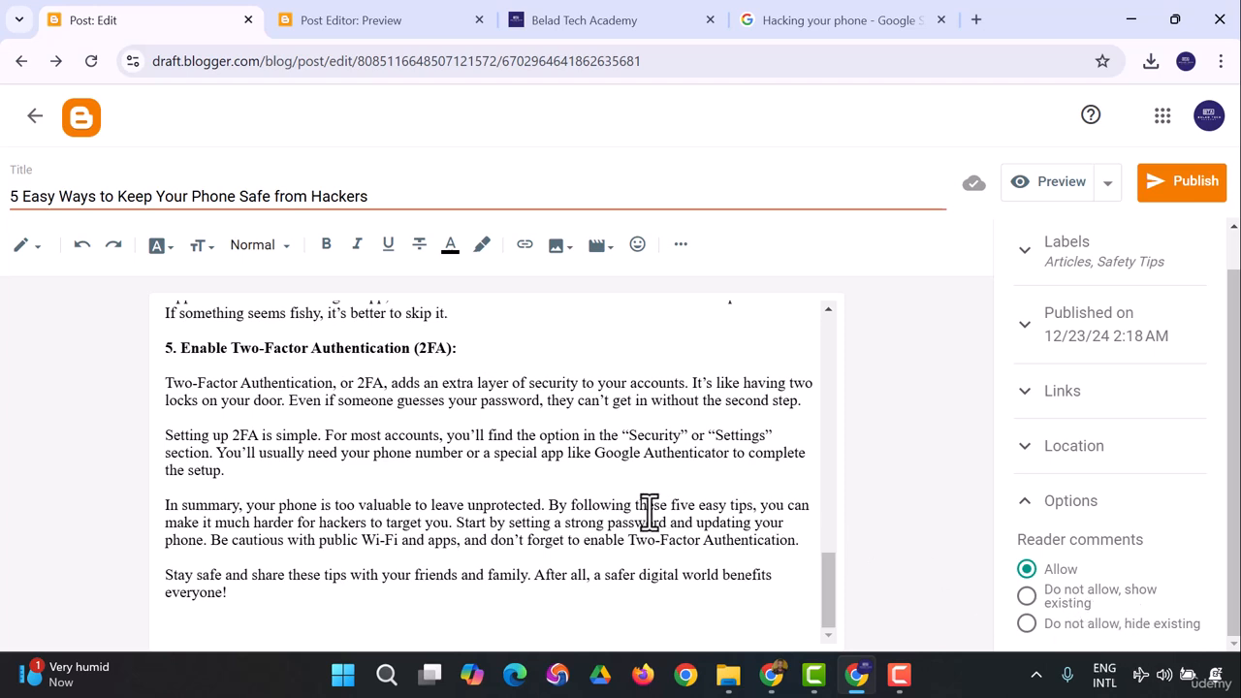
{"action": "scroll", "coordinate": [1030, 615], "scroll_direction": "up", "scroll_amount": 1}
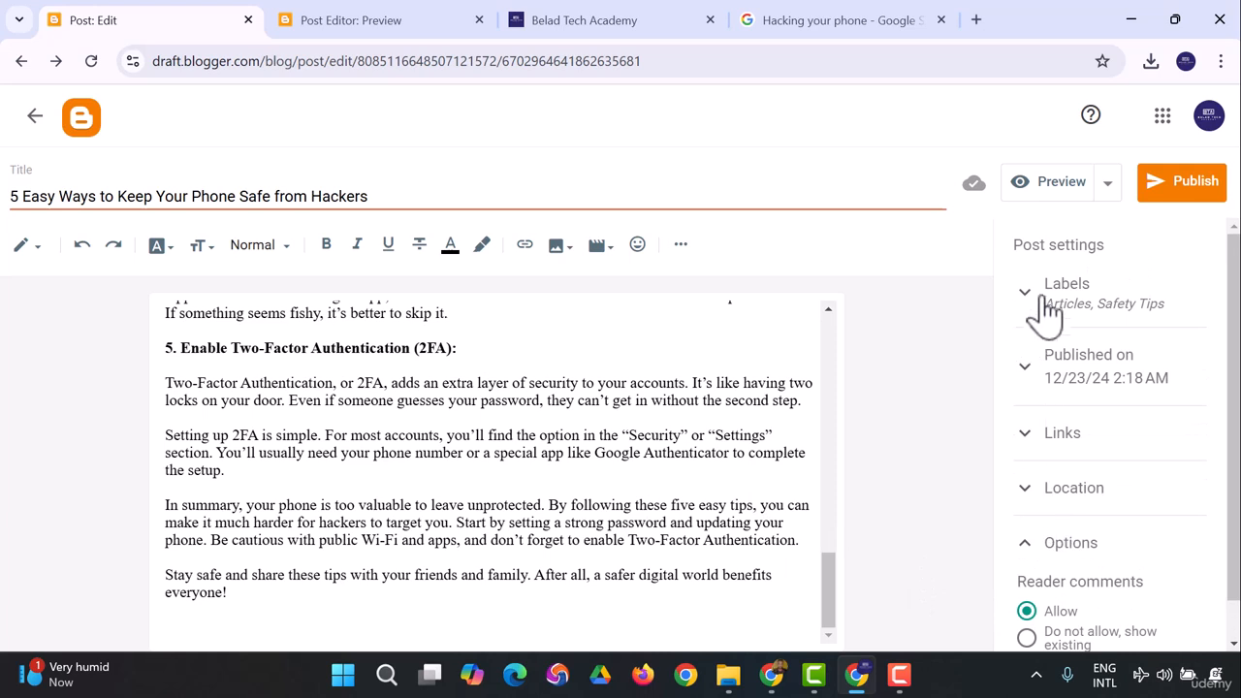
{"action": "left_click", "coordinate": [1033, 551]}
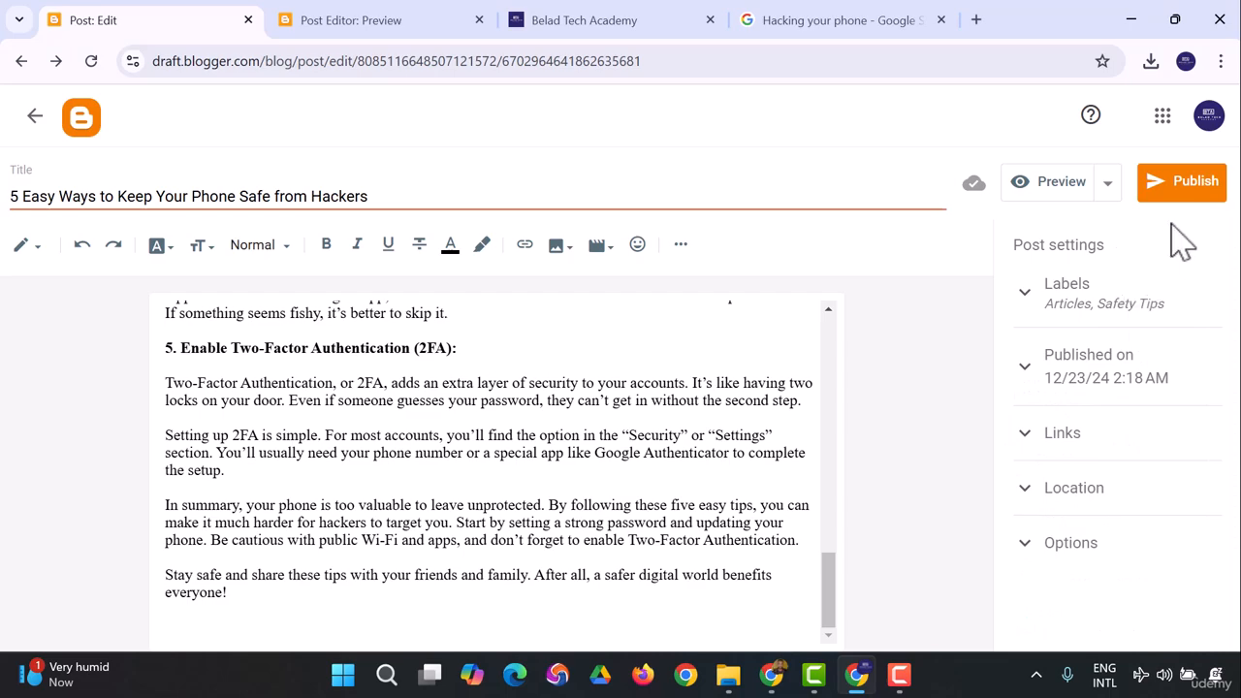
- Switch back to the post preview and skim the article down to the public Wi-Fi section
{"action": "scroll", "coordinate": [737, 451], "scroll_direction": "up", "scroll_amount": 15}
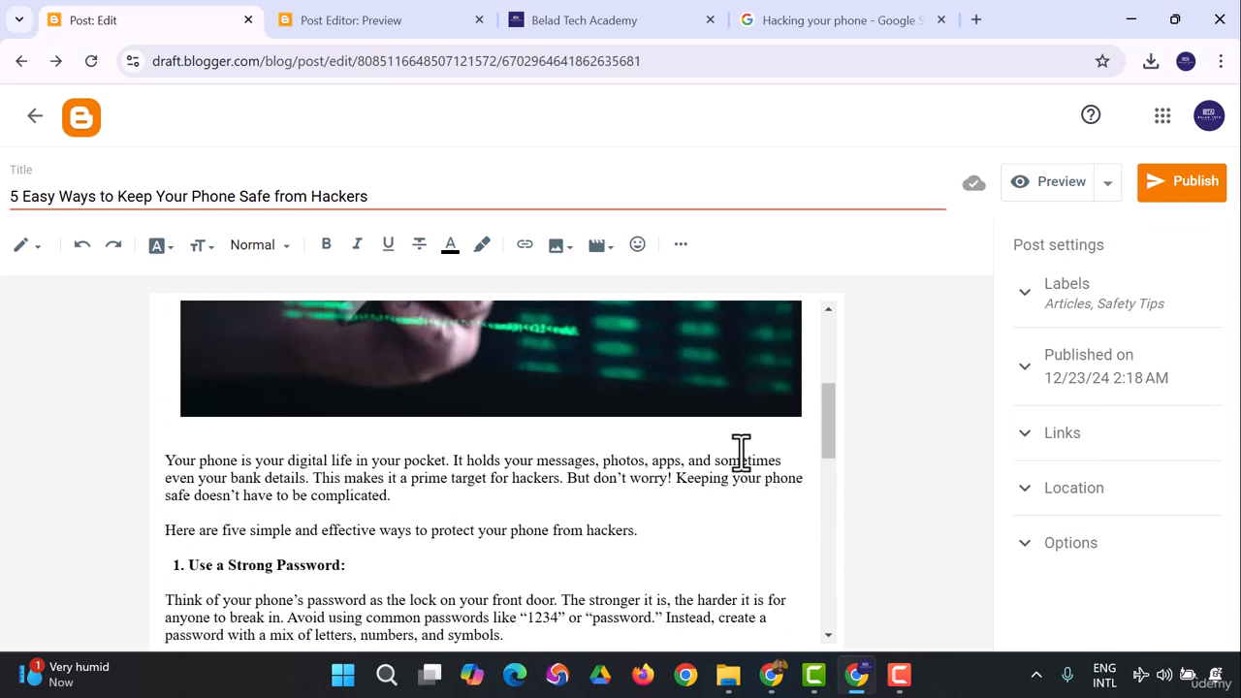
{"action": "left_click", "coordinate": [383, 18]}
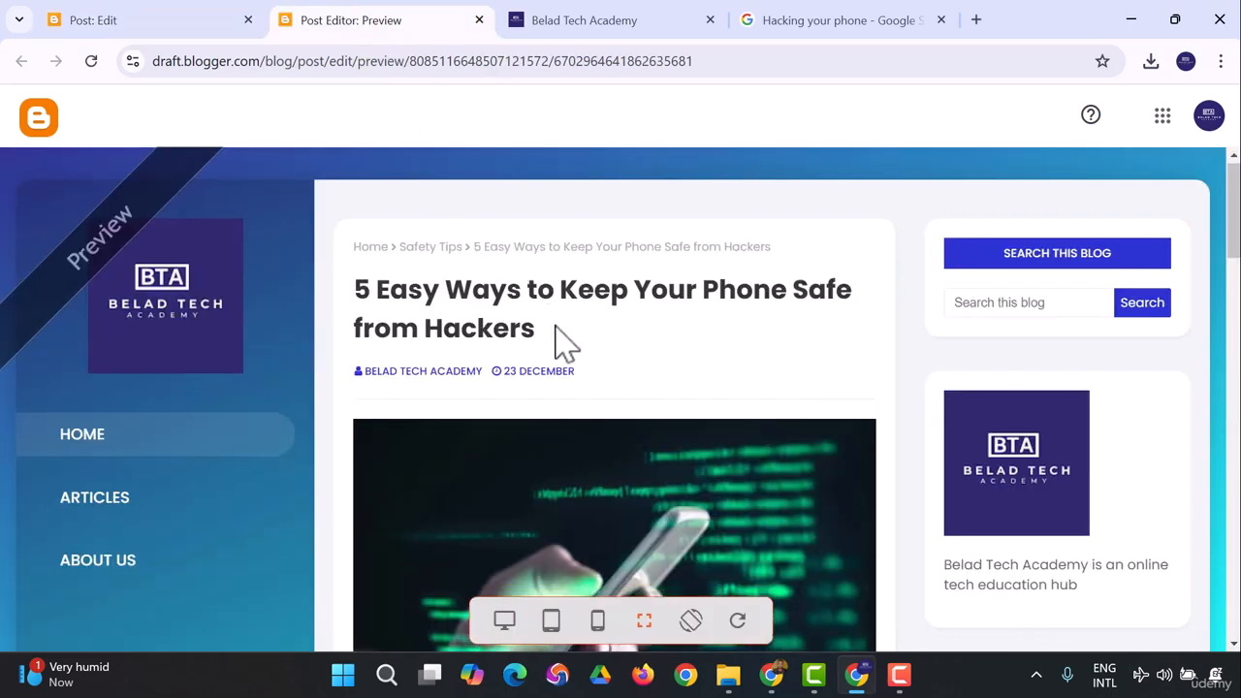
{"action": "scroll", "coordinate": [563, 344], "scroll_direction": "down", "scroll_amount": 4}
{"action": "scroll", "coordinate": [567, 349], "scroll_direction": "down", "scroll_amount": 8}
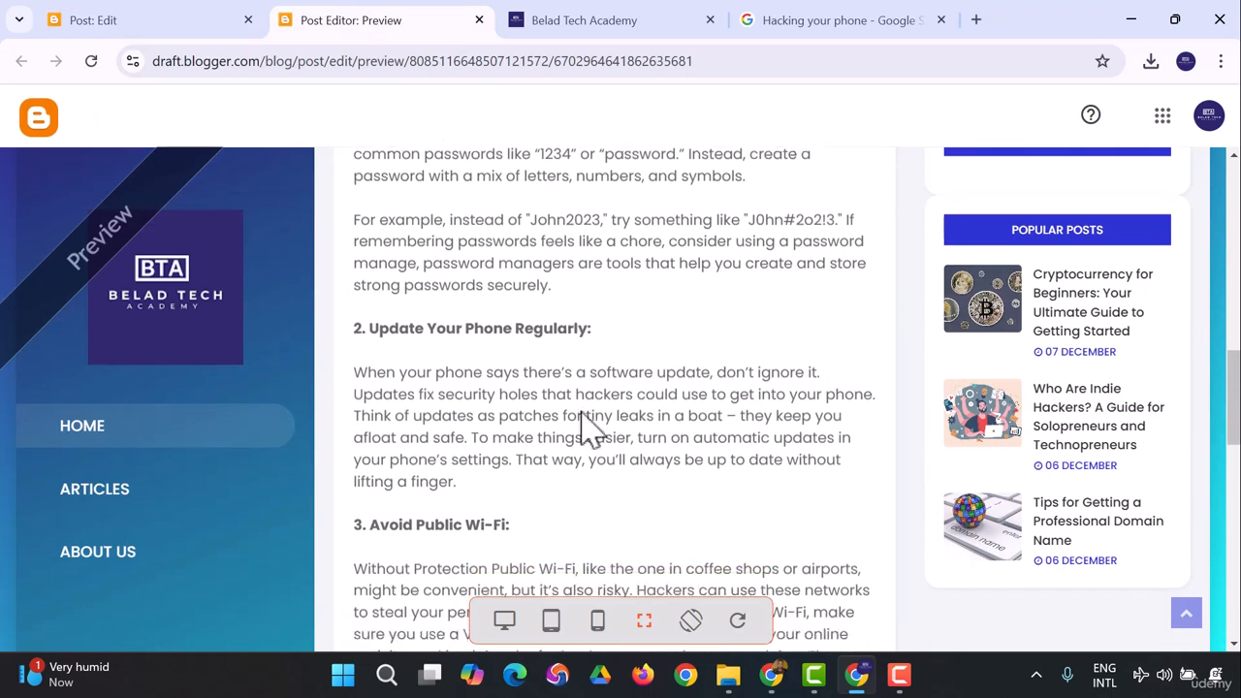
- Examine the previewed post in the desktop, tablet and mobile layouts
{"action": "left_click", "coordinate": [504, 622]}
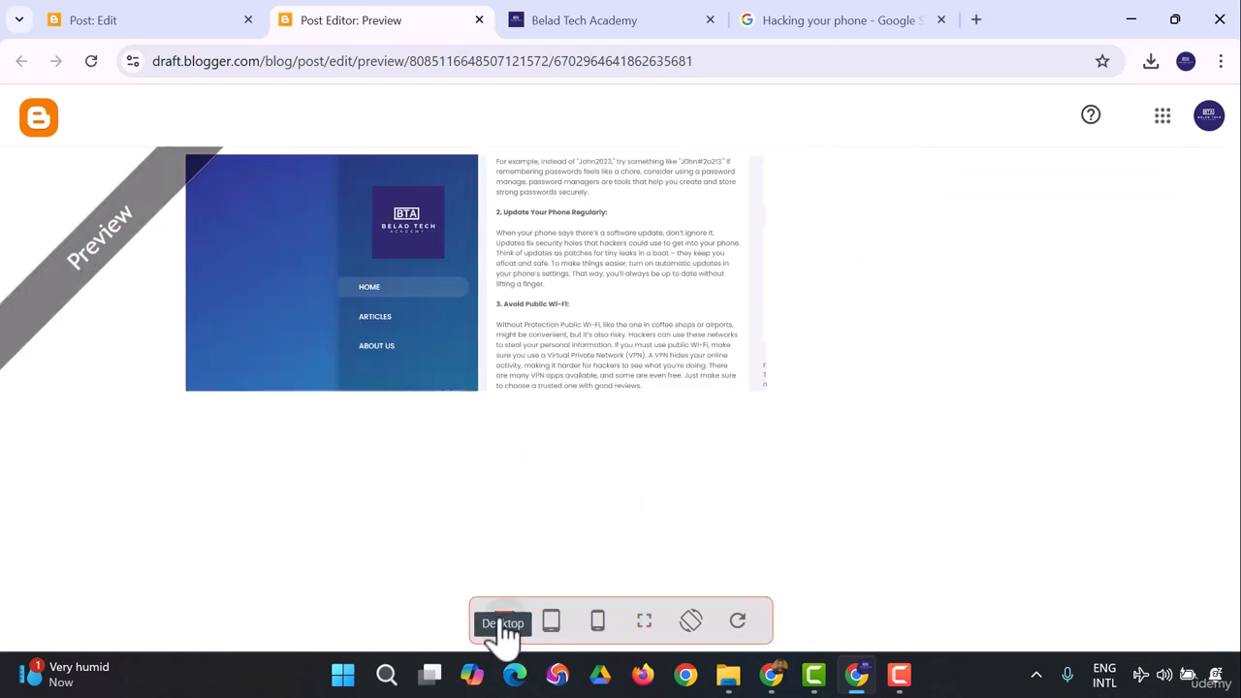
{"action": "scroll", "coordinate": [577, 485], "scroll_direction": "up", "scroll_amount": 5}
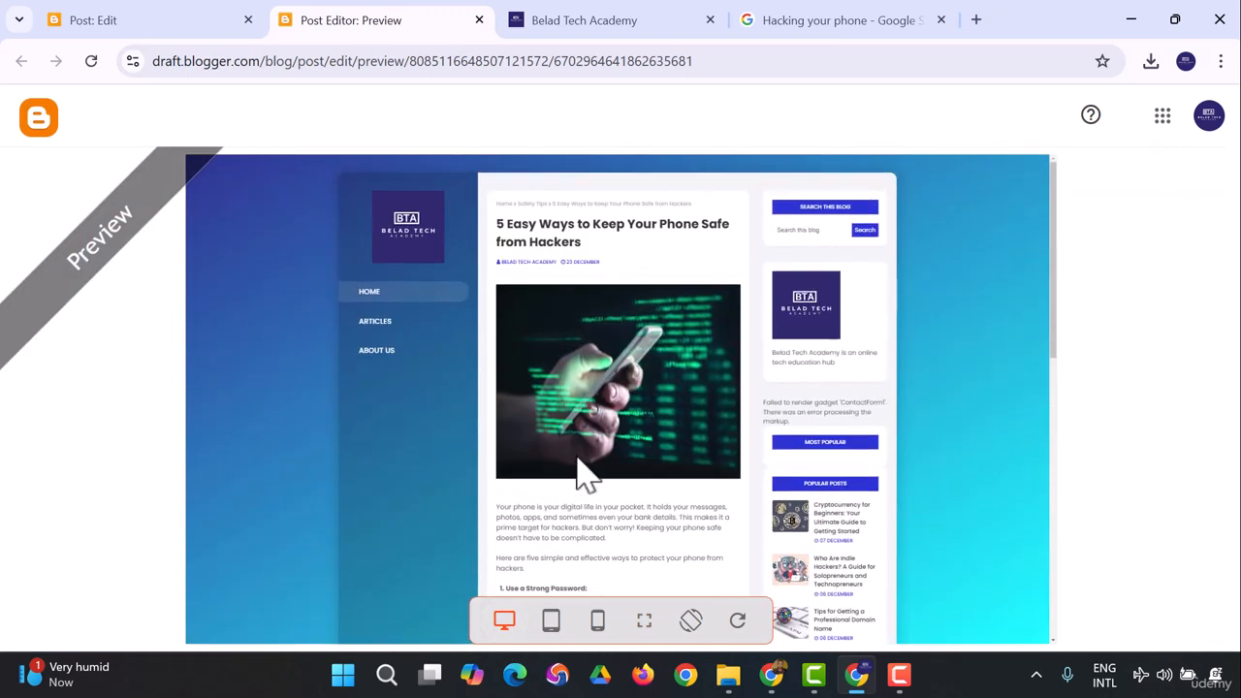
{"action": "scroll", "coordinate": [582, 475], "scroll_direction": "down", "scroll_amount": 3}
{"action": "left_click", "coordinate": [551, 620]}
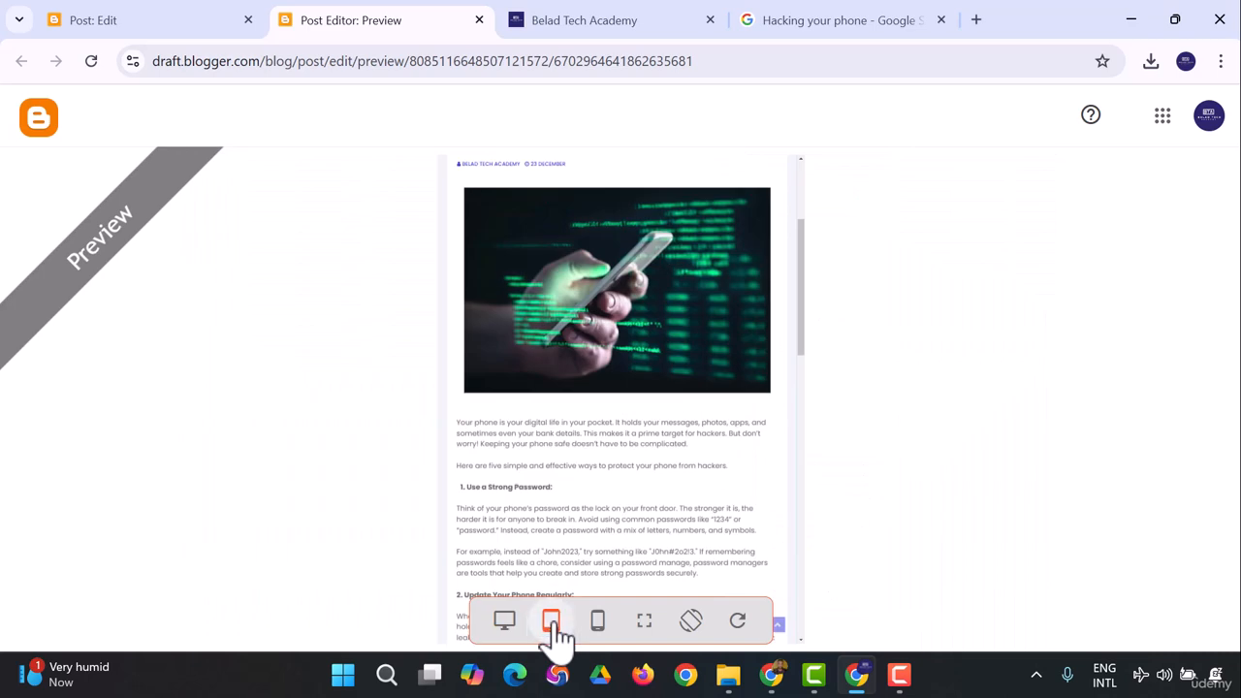
{"action": "scroll", "coordinate": [597, 455], "scroll_direction": "down", "scroll_amount": 10}
{"action": "left_click", "coordinate": [597, 620]}
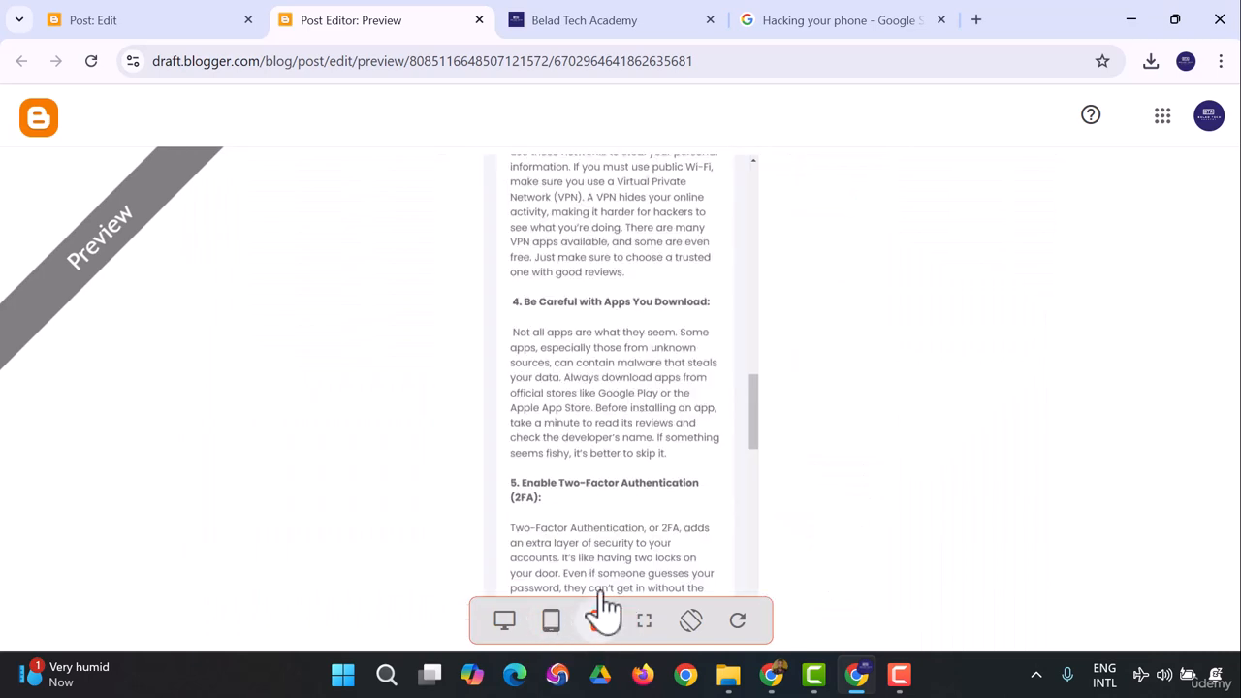
- Return to the top of the mobile preview and view the post in the full-screen layout
{"action": "scroll", "coordinate": [577, 441], "scroll_direction": "up", "scroll_amount": 2}
{"action": "scroll", "coordinate": [572, 441], "scroll_direction": "up", "scroll_amount": 8}
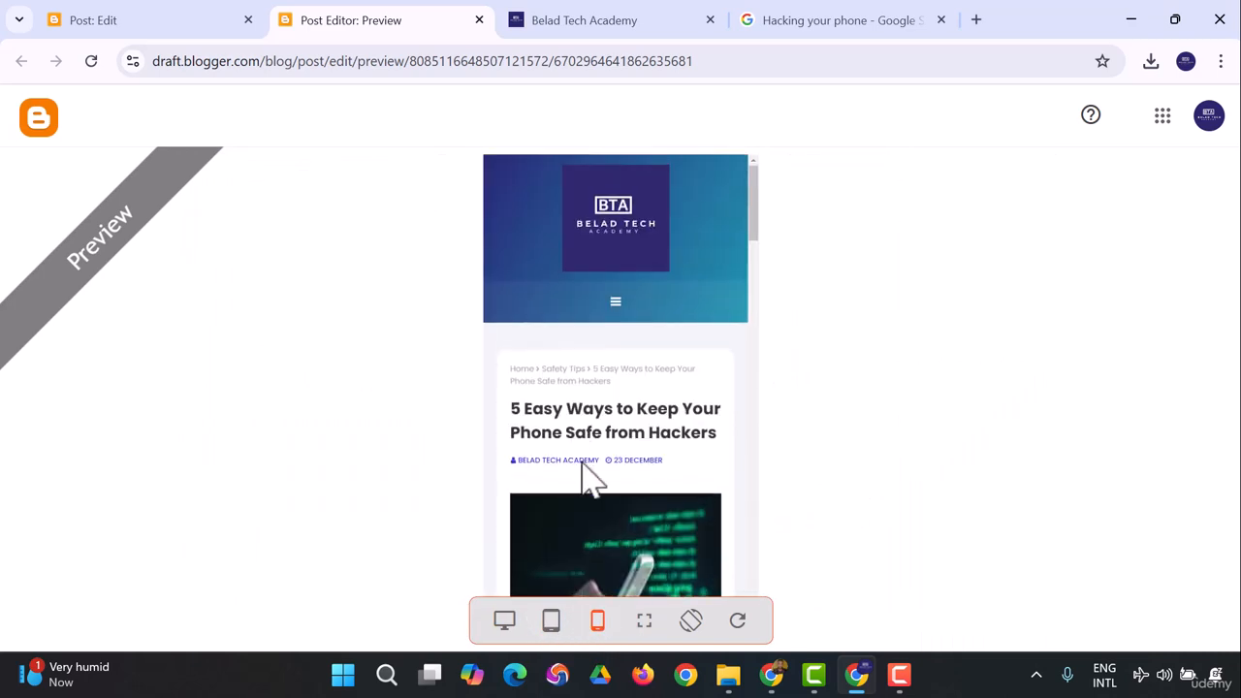
{"action": "left_click", "coordinate": [645, 625]}
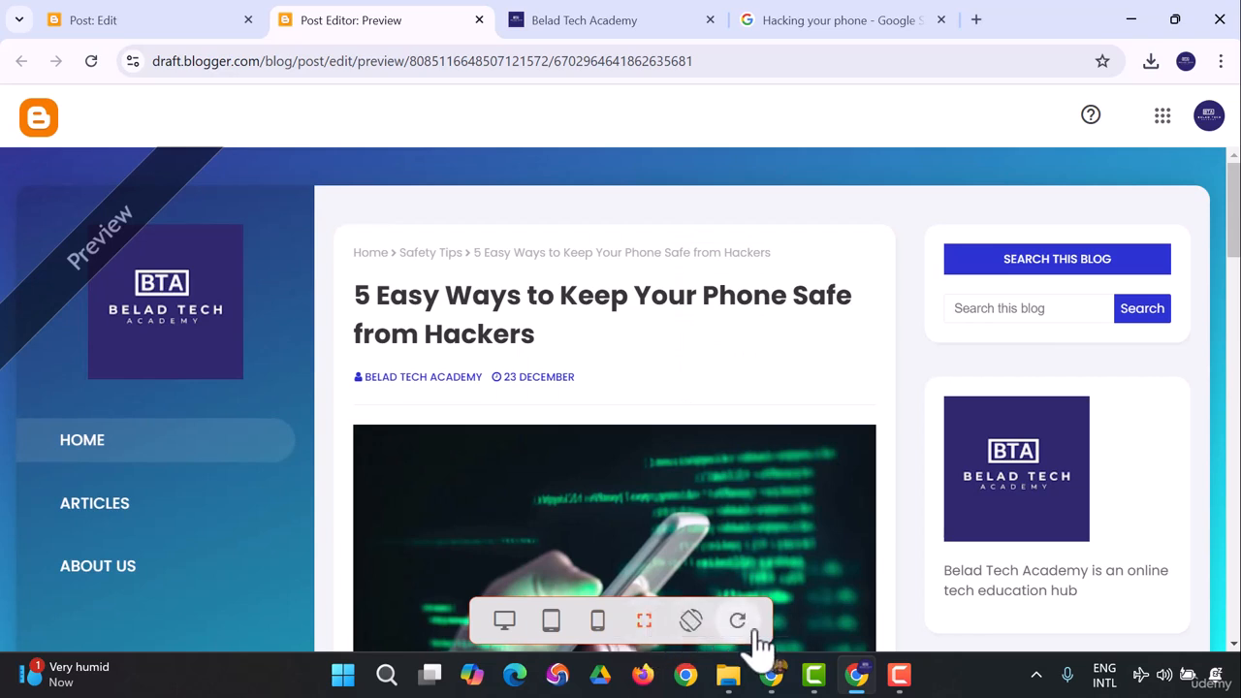
- Go back to the post editor and publish the post "5 Easy Ways to Keep Your Phone Safe from Hackers"
{"action": "left_click", "coordinate": [179, 22]}
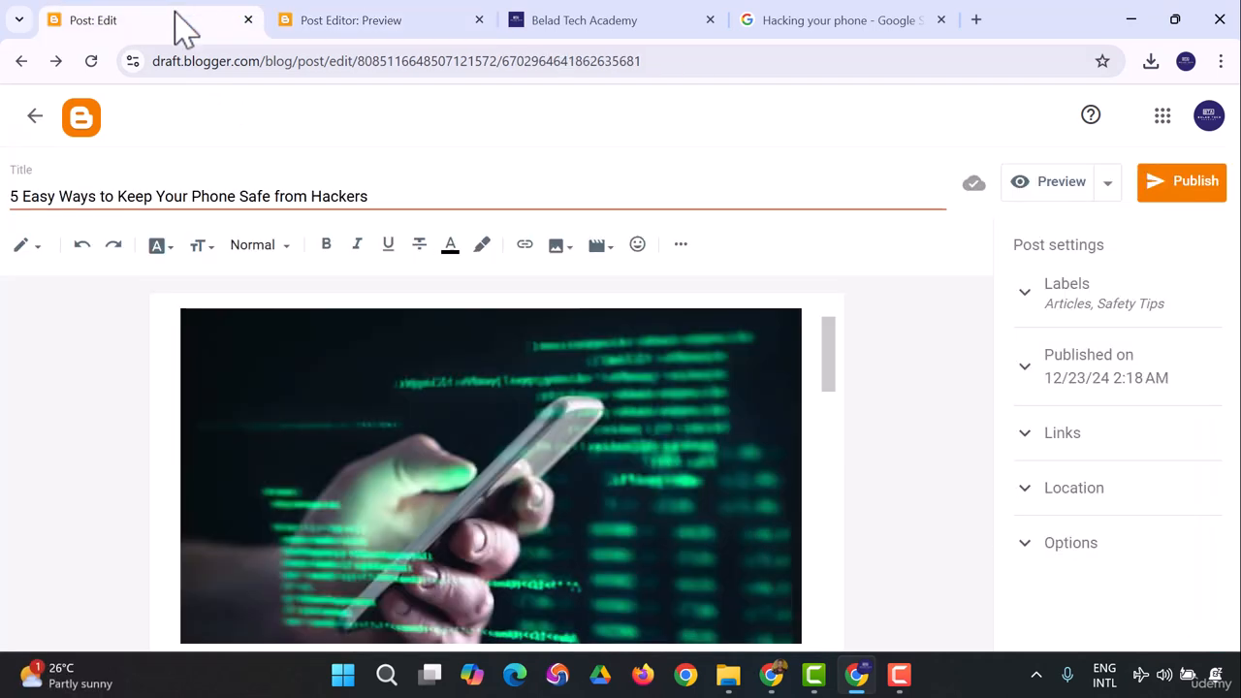
{"action": "left_click", "coordinate": [1178, 189]}
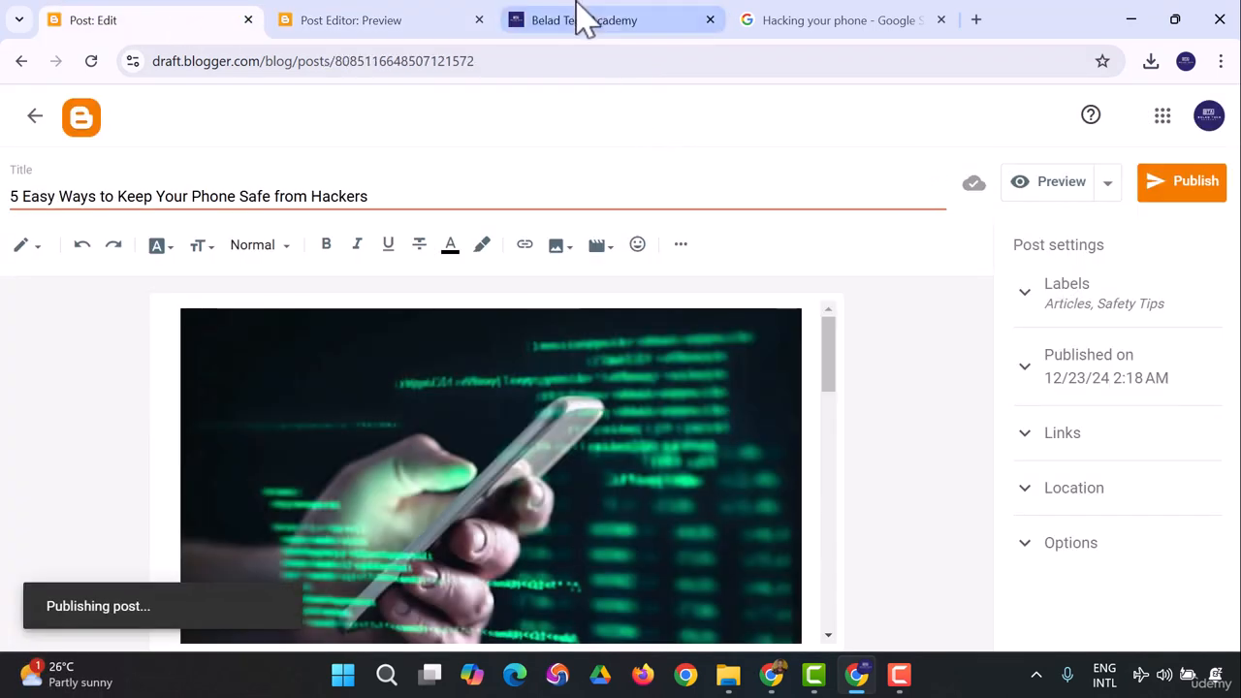
{"action": "left_click", "coordinate": [578, 19]}
{"action": "left_click", "coordinate": [456, 19]}
{"action": "left_click", "coordinate": [179, 20]}
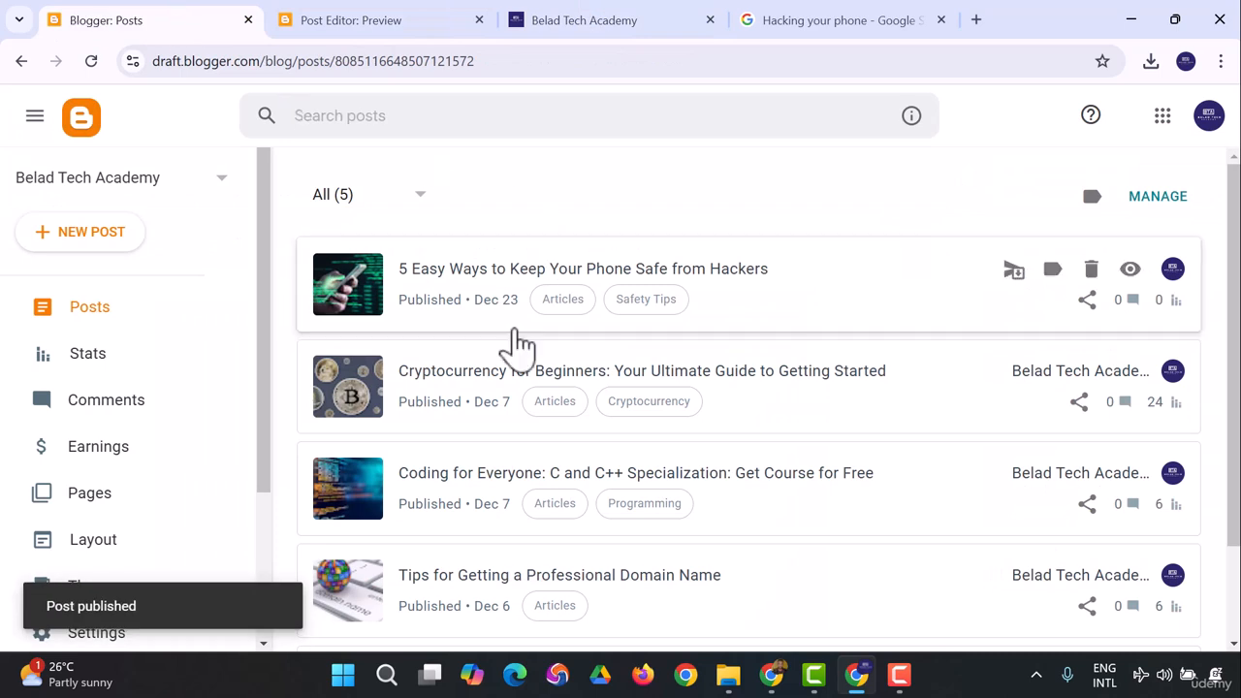
- Open the published phone safety post on the live blog and look through the article down to its tags and share options
{"action": "mouse_move", "coordinate": [1010, 324]}
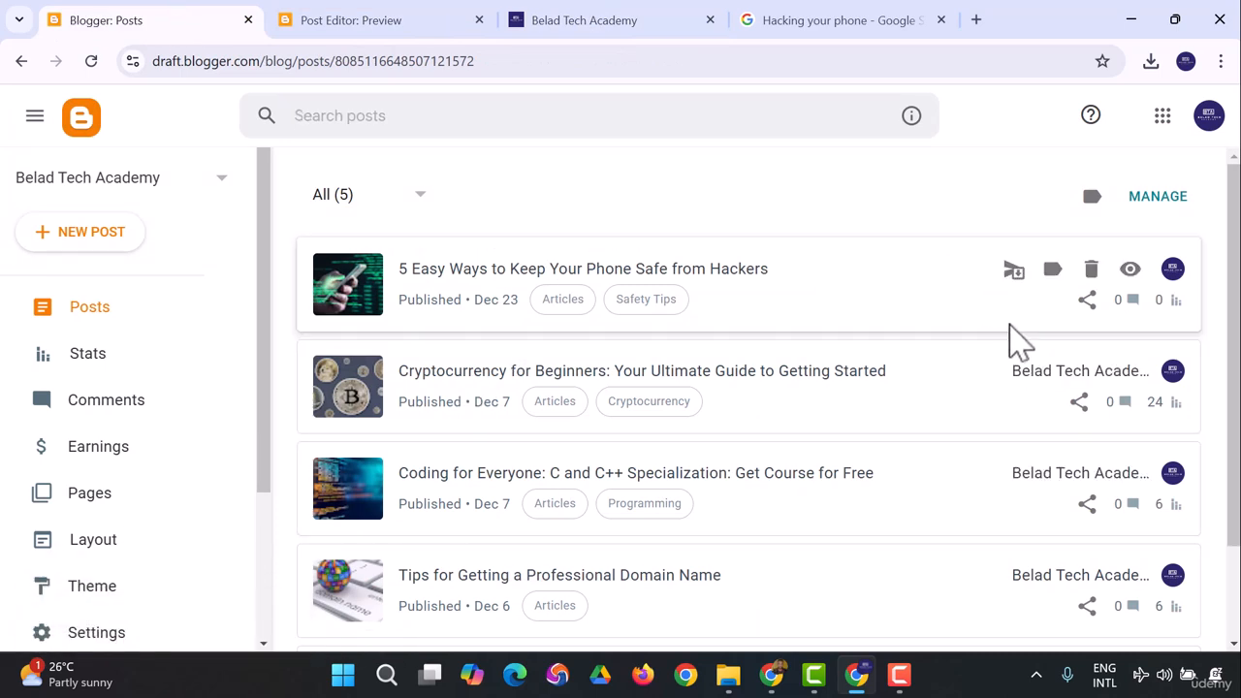
{"action": "left_click", "coordinate": [1139, 280]}
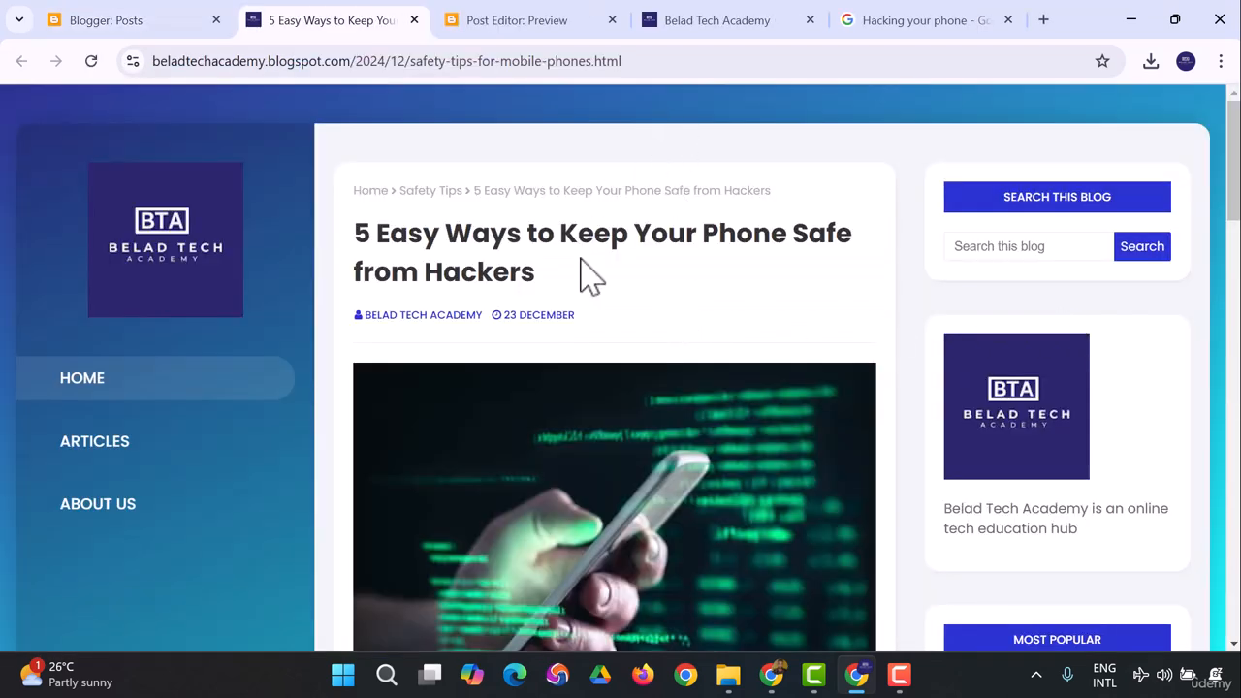
{"action": "scroll", "coordinate": [589, 285], "scroll_direction": "down", "scroll_amount": 4}
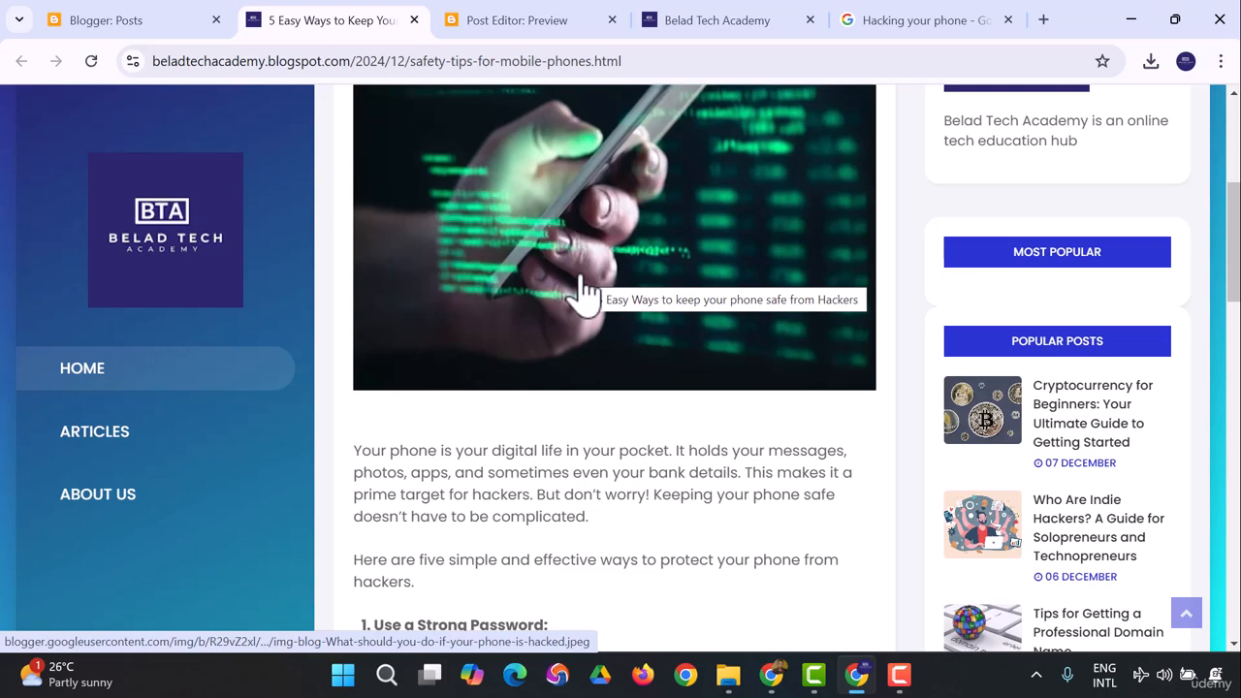
{"action": "scroll", "coordinate": [582, 293], "scroll_direction": "down", "scroll_amount": 2}
{"action": "scroll", "coordinate": [582, 294], "scroll_direction": "down", "scroll_amount": 9}
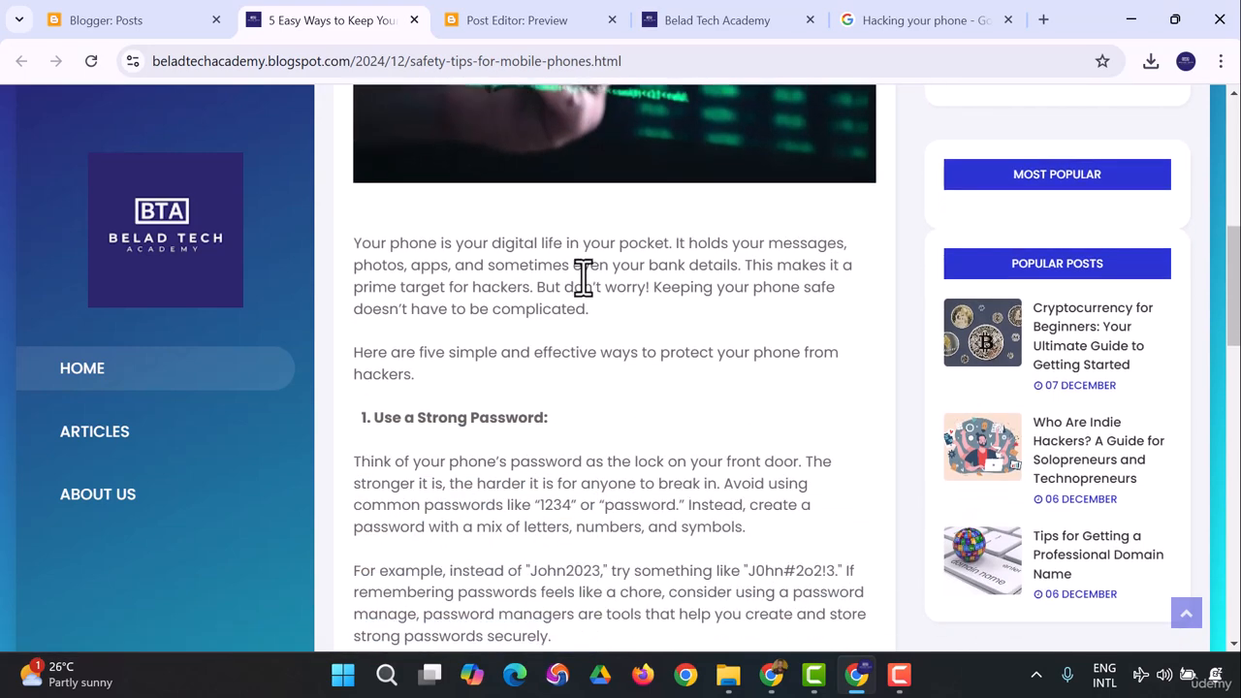
{"action": "scroll", "coordinate": [587, 291], "scroll_direction": "down", "scroll_amount": 3}
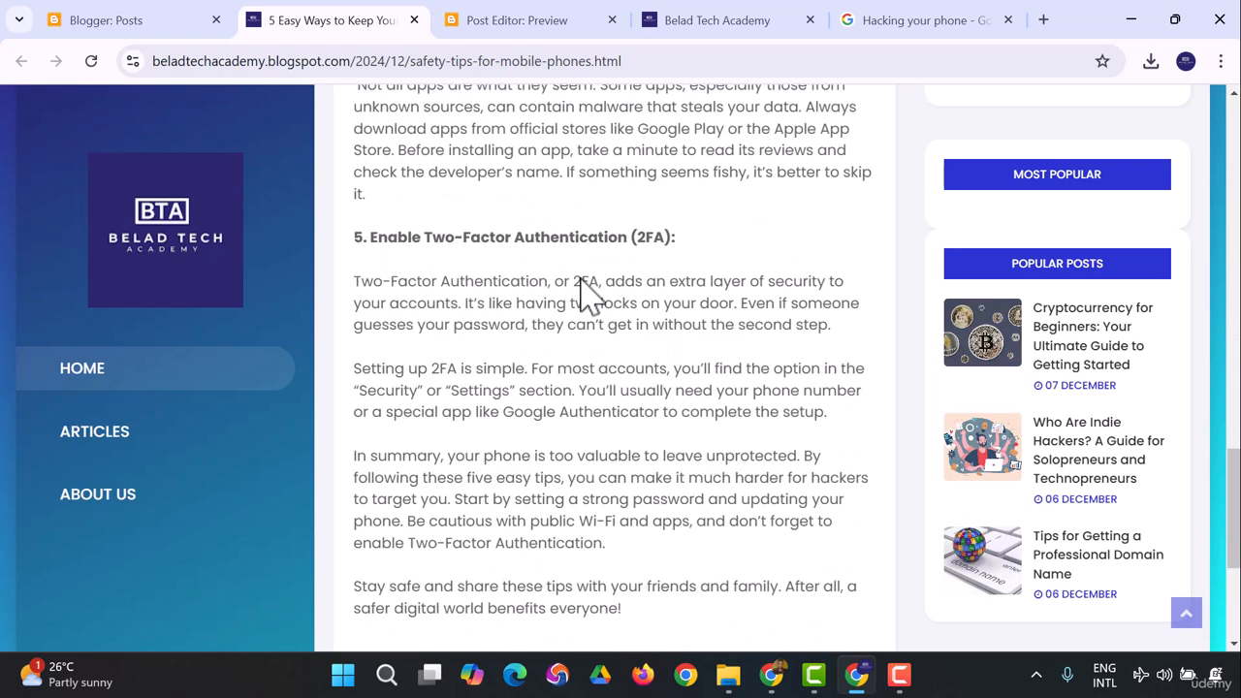
{"action": "scroll", "coordinate": [587, 291], "scroll_direction": "down", "scroll_amount": 3}
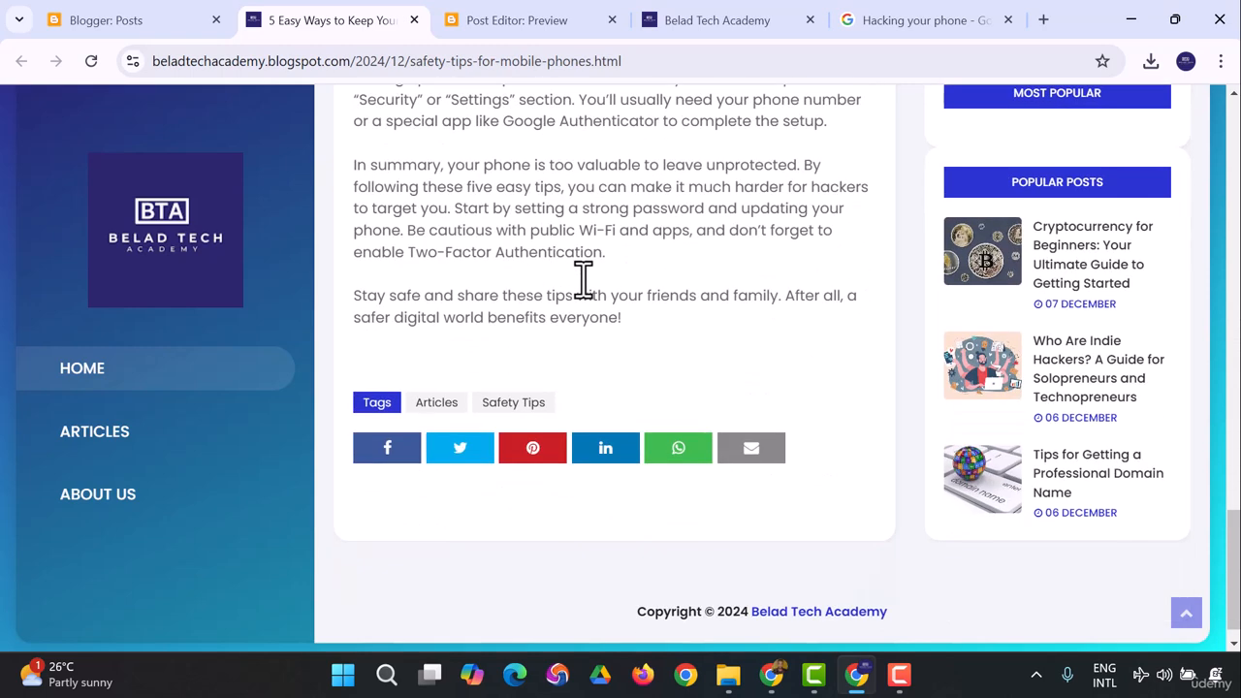
{"action": "scroll", "coordinate": [583, 280], "scroll_direction": "up", "scroll_amount": 2}
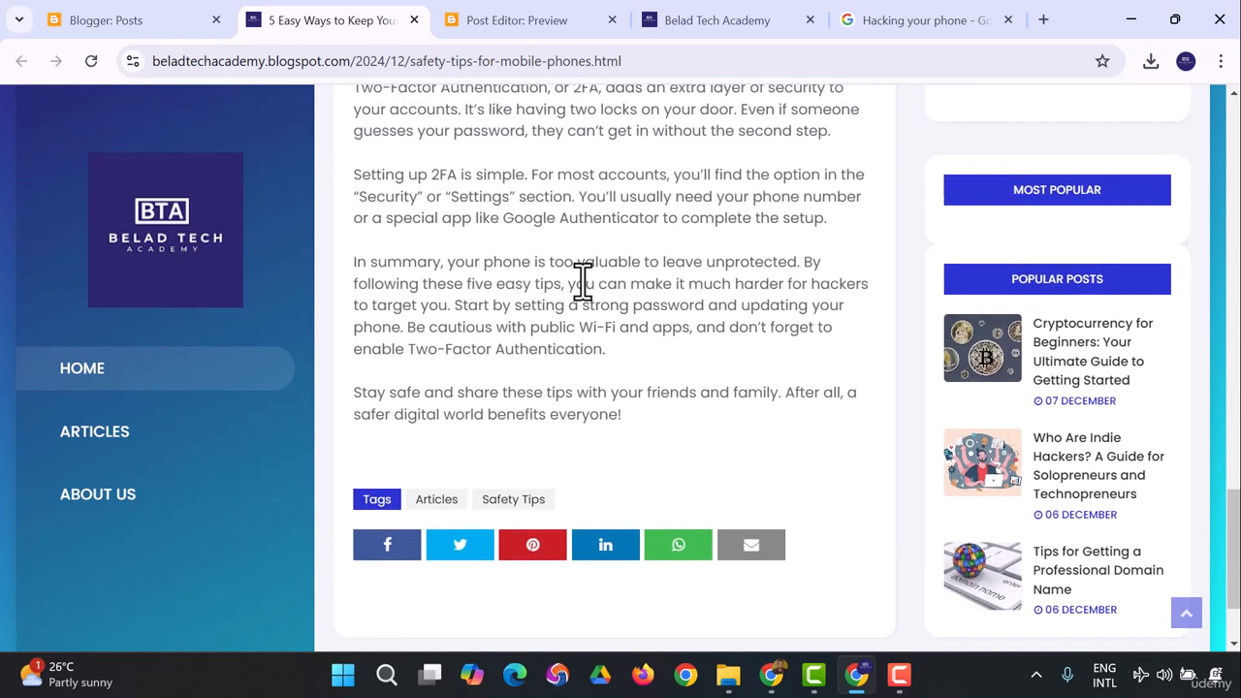